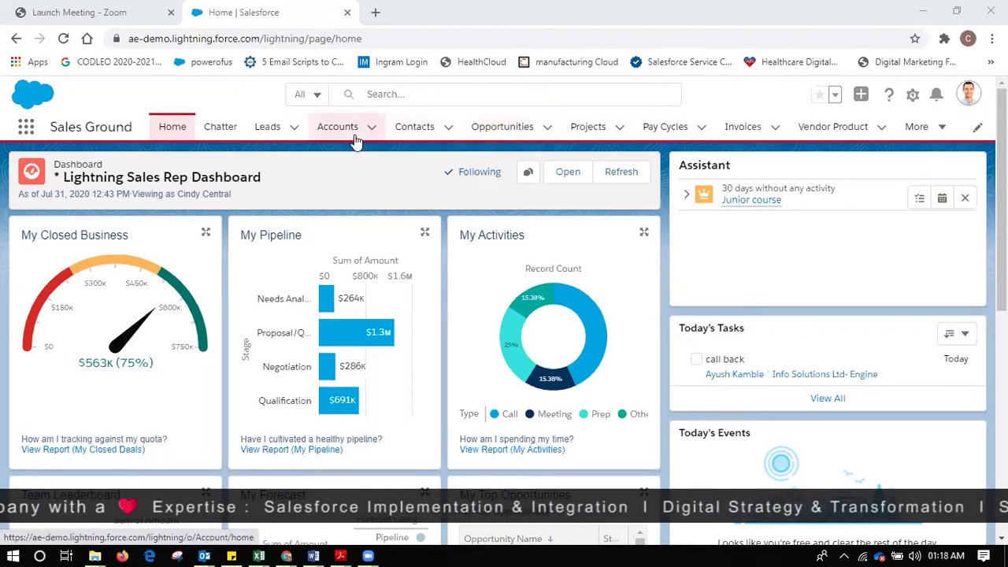
# - Show the Recently Viewed leads list and look over the available lead list views
pyautogui.click(268, 131)
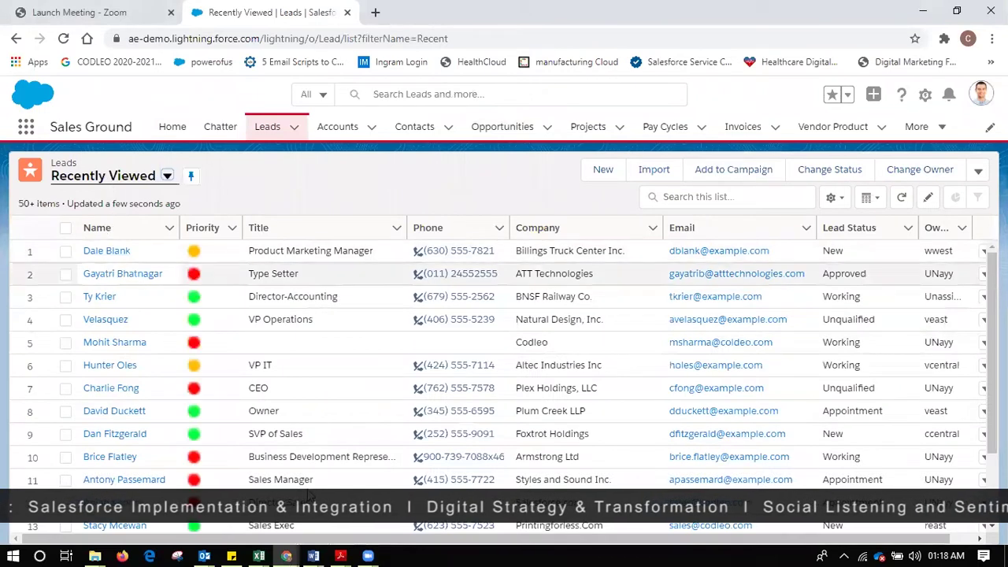
pyautogui.click(167, 175)
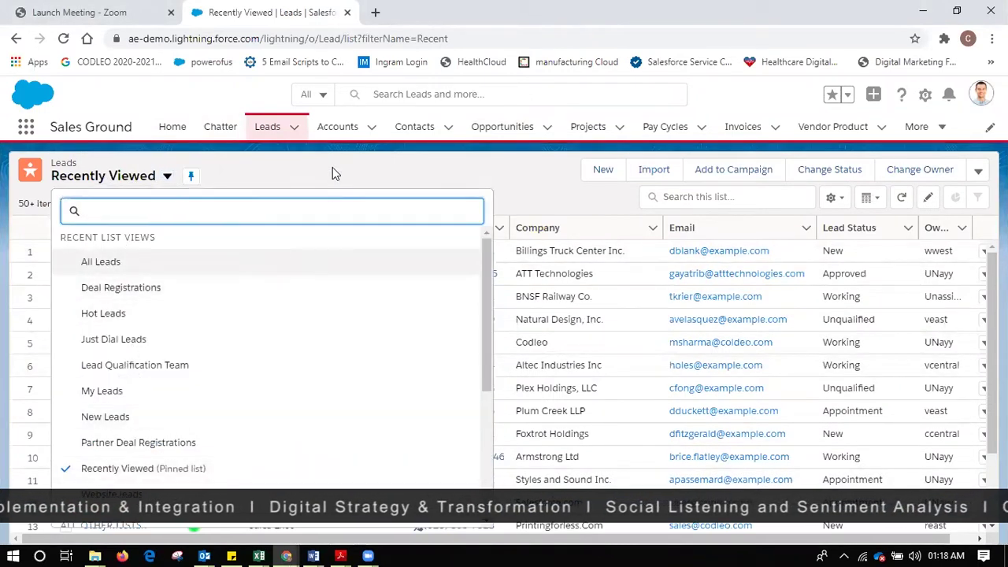
pyautogui.click(332, 167)
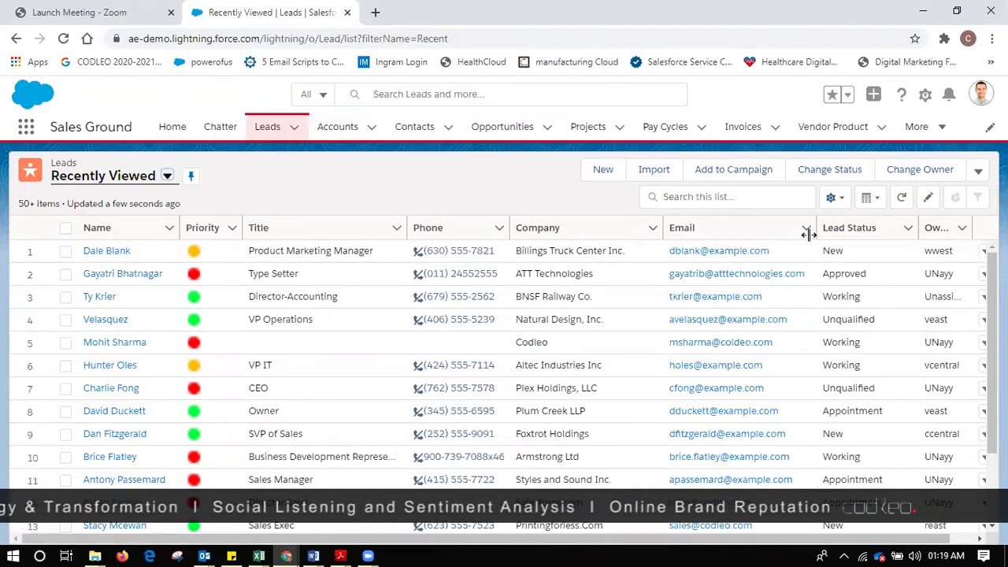
# - Open the lead record for Billings Truck Center Inc.'s Product Marketing Manager, then go to Accounts
pyautogui.click(100, 252)
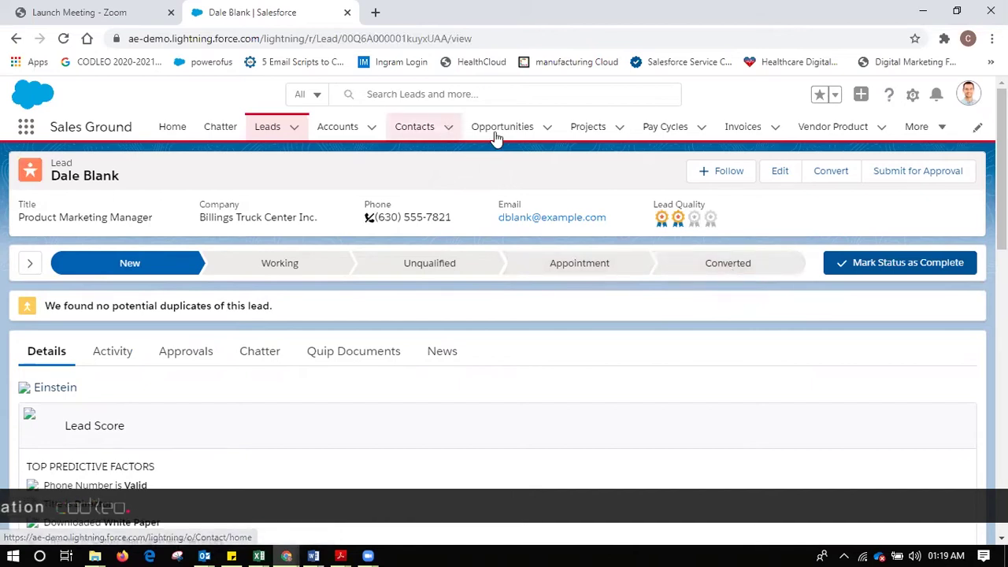
pyautogui.click(337, 128)
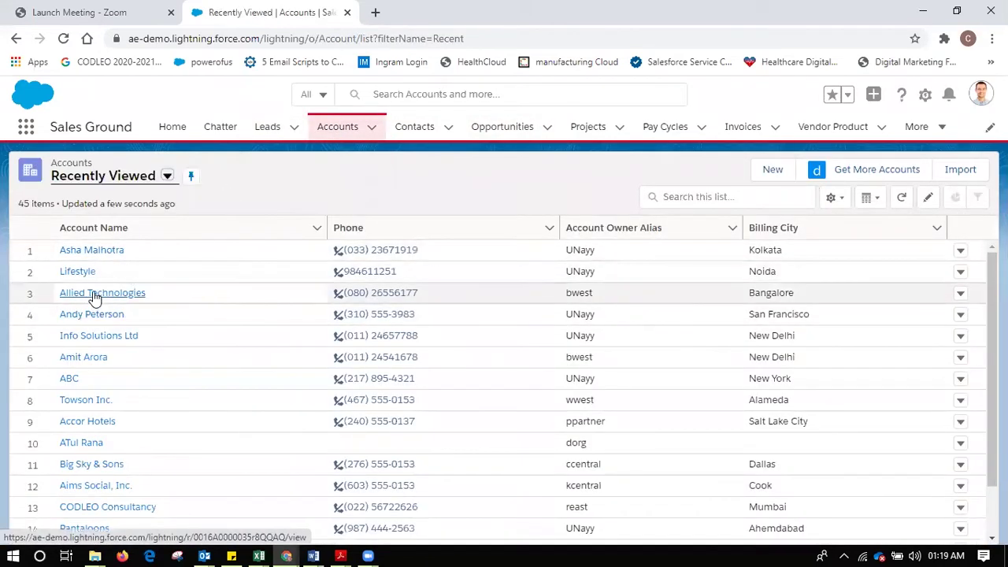
# - Open the Allied Technologies account record and scroll through its details
pyautogui.click(93, 294)
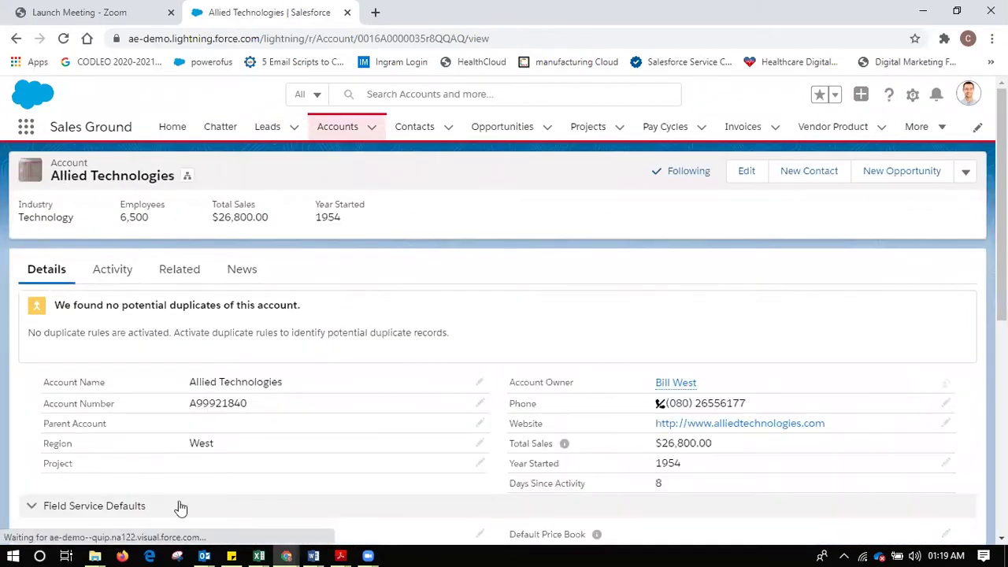
pyautogui.scroll(-3, 439, 317)
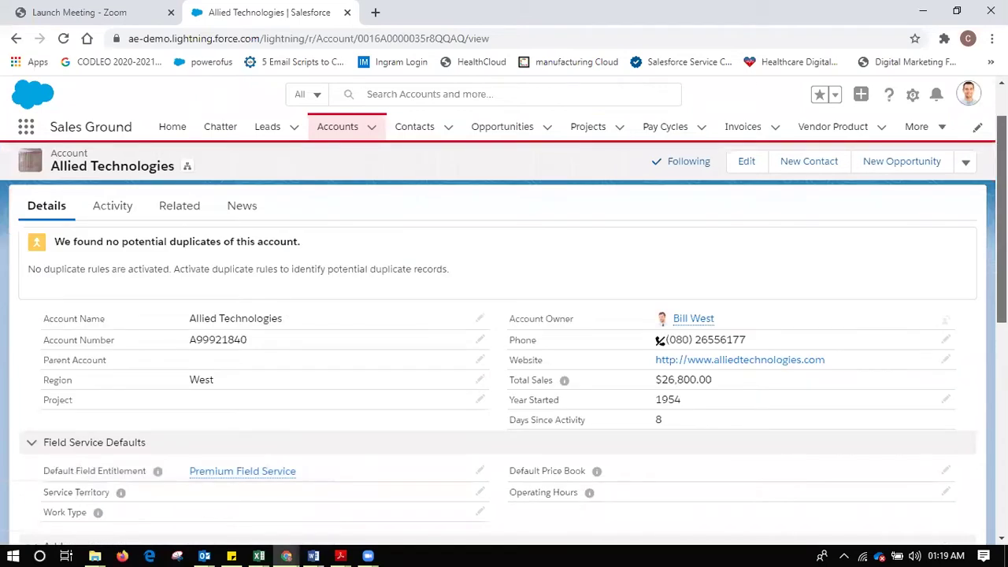
pyautogui.scroll(-3, 505, 362)
pyautogui.scroll(4, 504, 363)
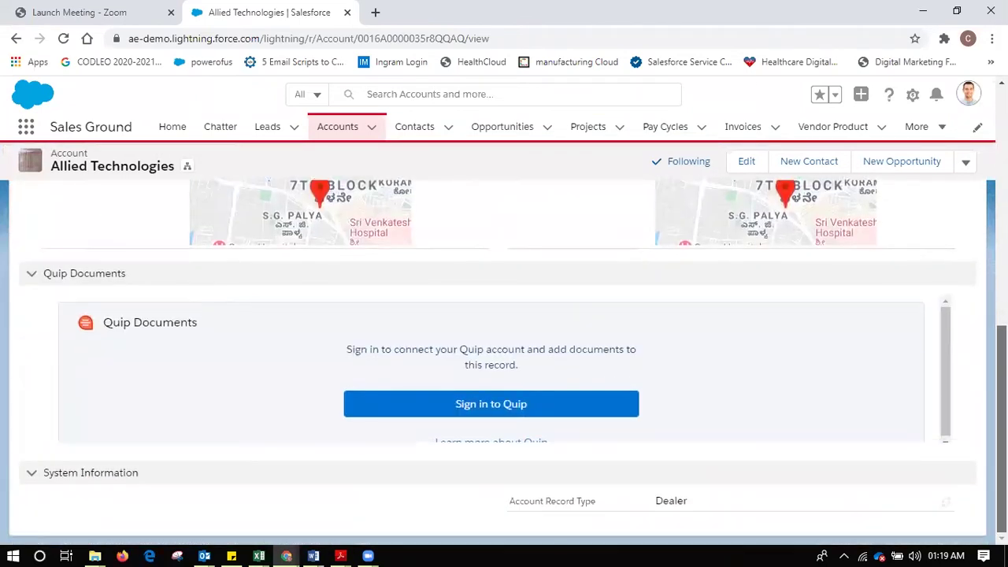
pyautogui.scroll(3, 329, 227)
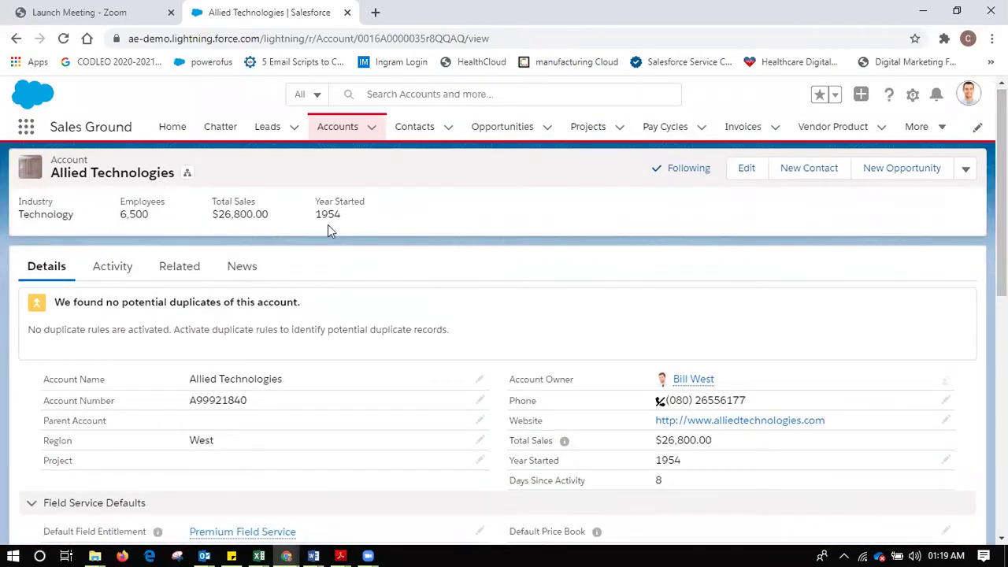
pyautogui.click(169, 275)
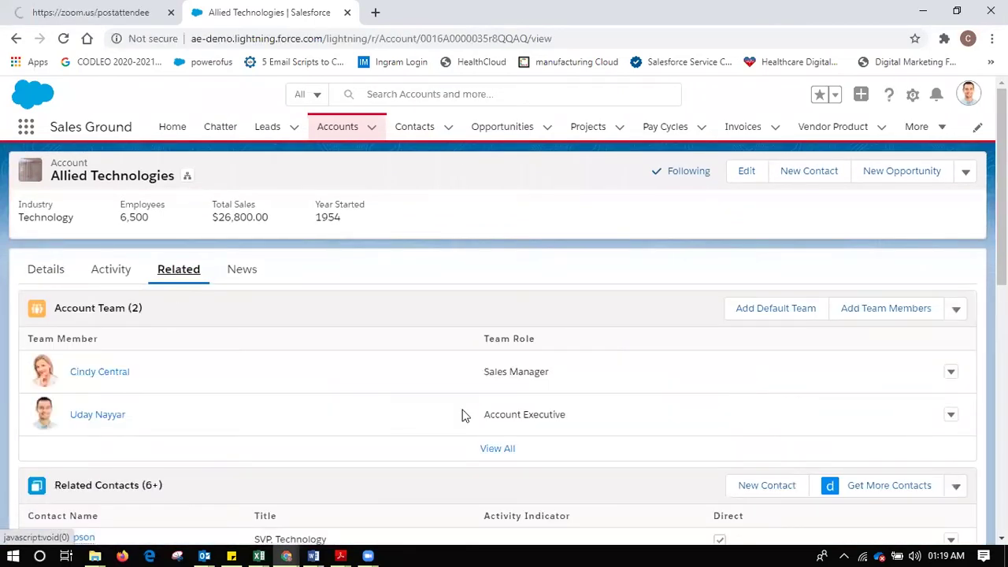
# - Scroll through Allied Technologies' Account Team, Related Contacts, Opportunities, Cases and Assets lists
pyautogui.scroll(-1, 504, 315)
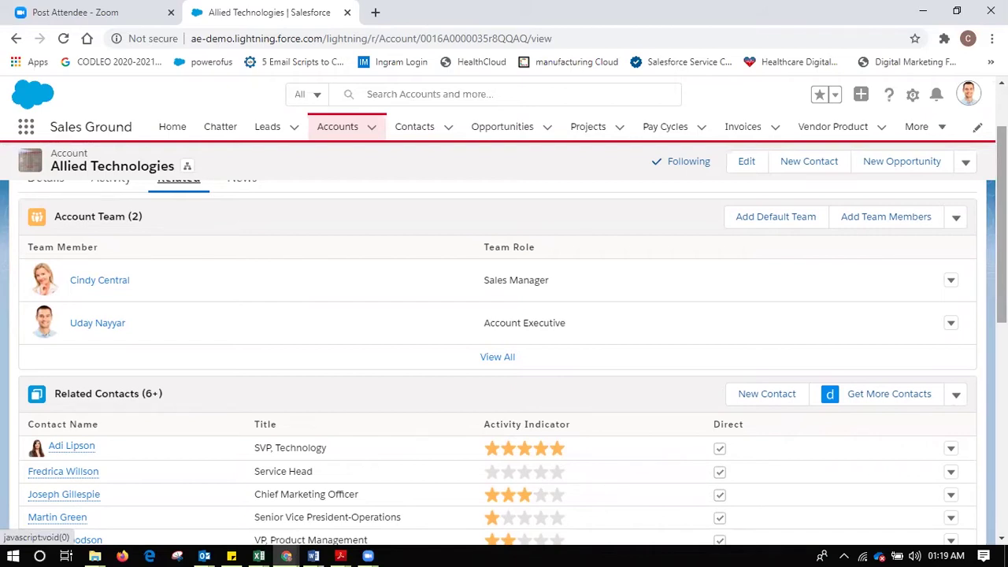
pyautogui.scroll(-3, 504, 352)
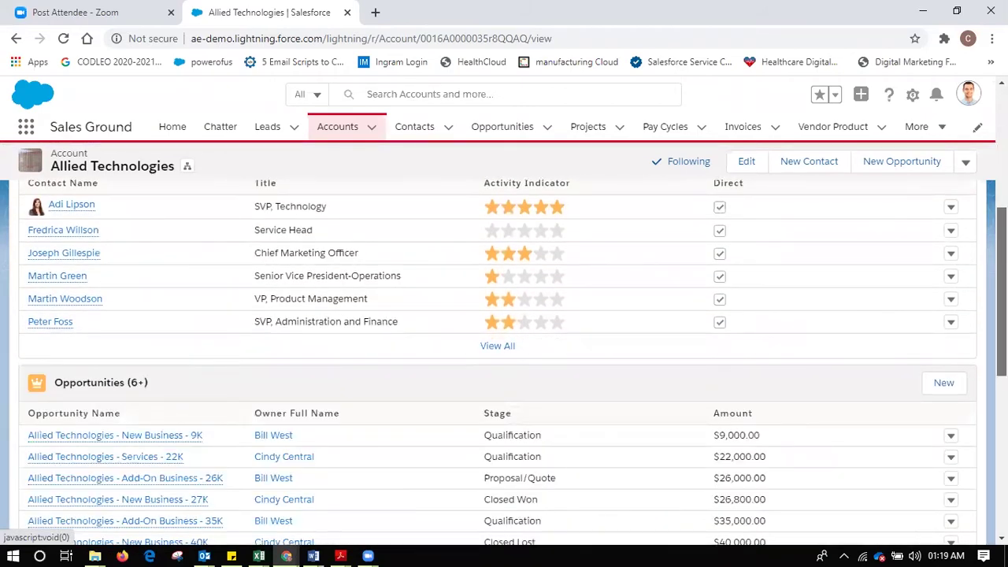
pyautogui.scroll(-1, 504, 352)
pyautogui.scroll(2, 504, 353)
pyautogui.scroll(-2, 504, 353)
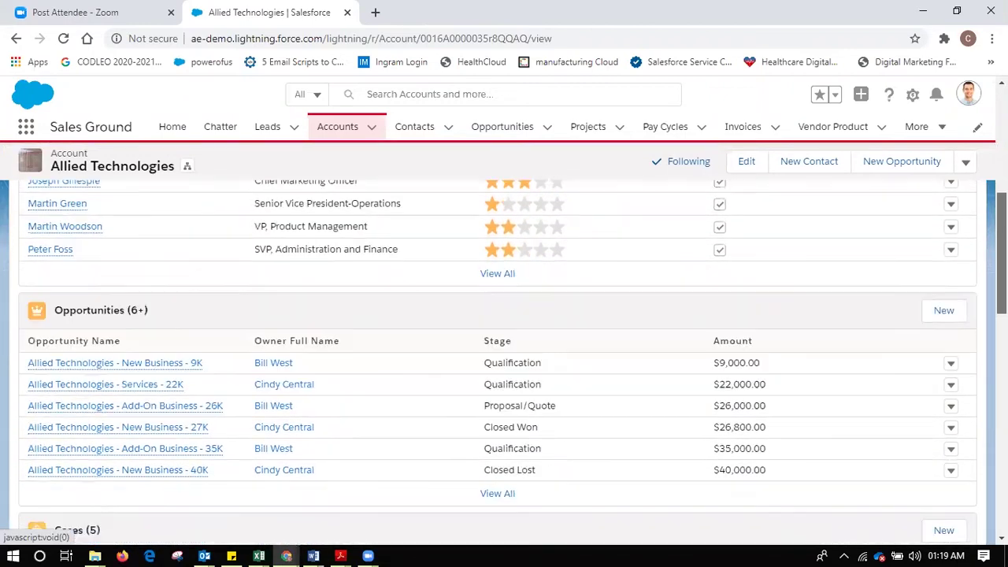
pyautogui.scroll(-6, 504, 353)
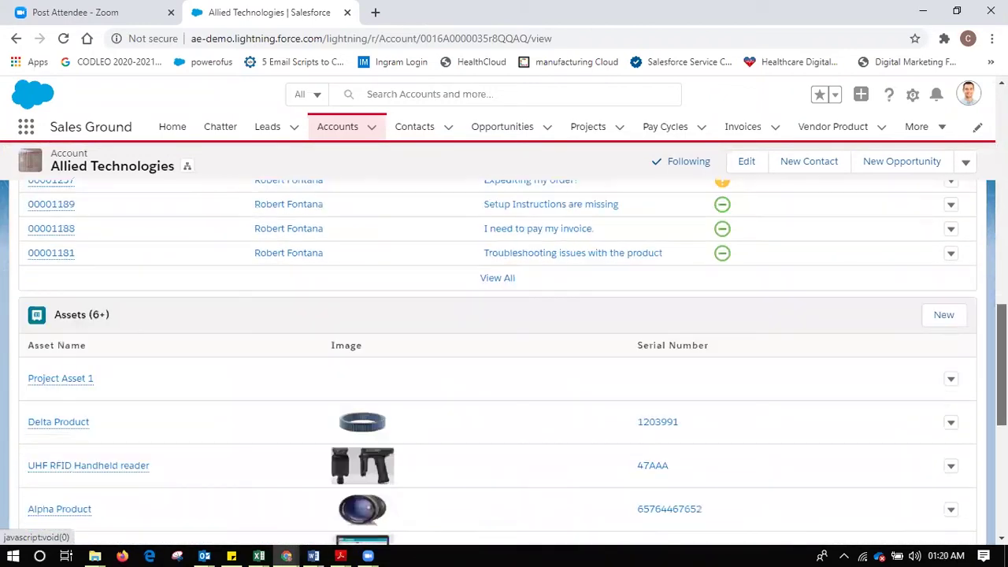
pyautogui.scroll(-4, 504, 352)
pyautogui.scroll(8, 504, 353)
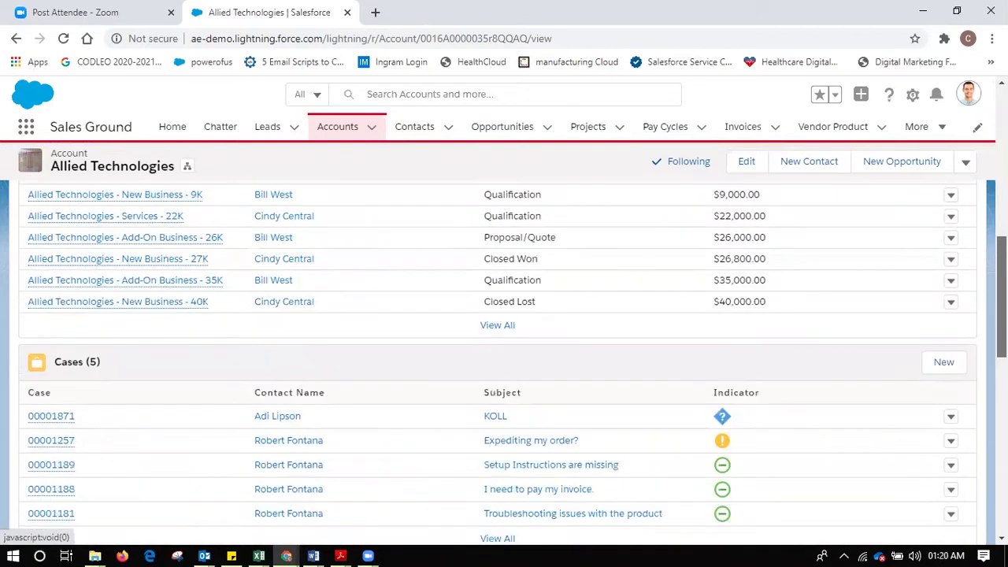
pyautogui.scroll(4, 505, 353)
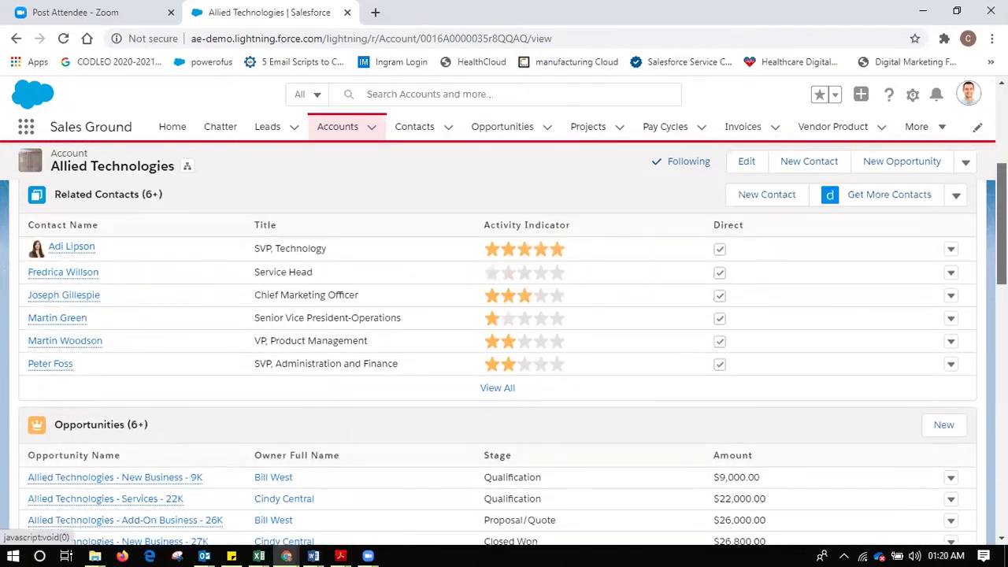
pyautogui.scroll(1, 504, 353)
pyautogui.scroll(-2, 504, 353)
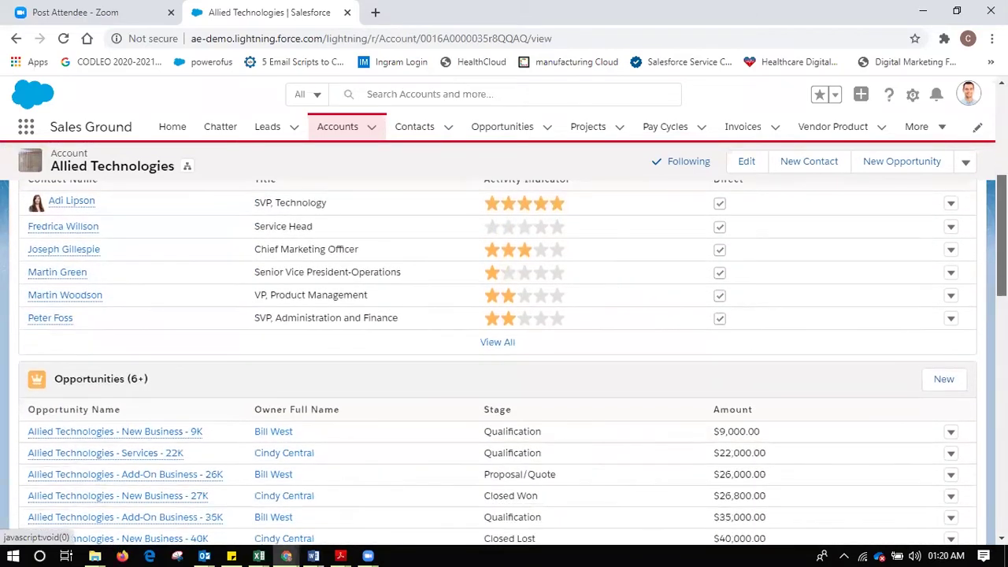
pyautogui.scroll(-1, 504, 353)
pyautogui.scroll(1, 504, 353)
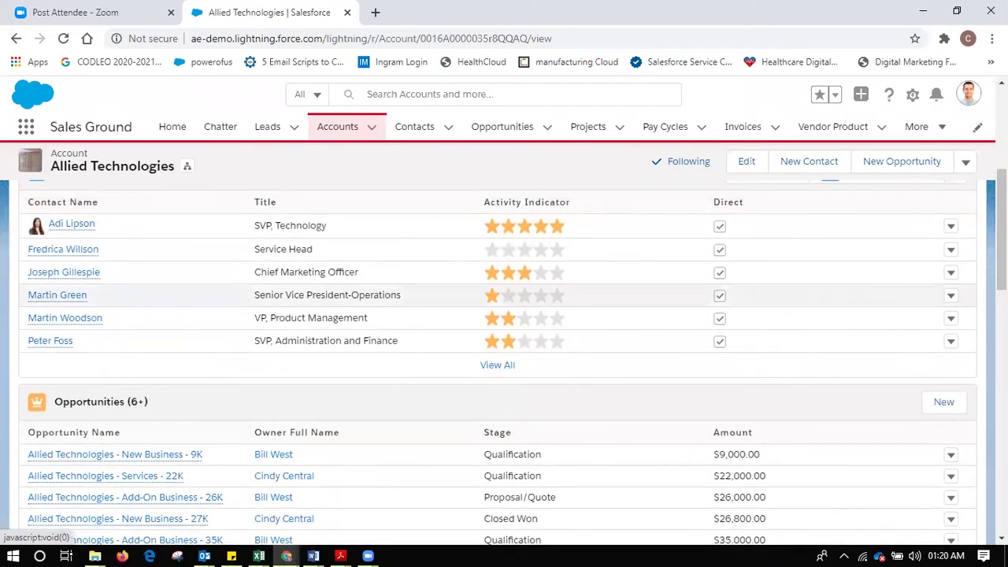
pyautogui.scroll(1, 798, 306)
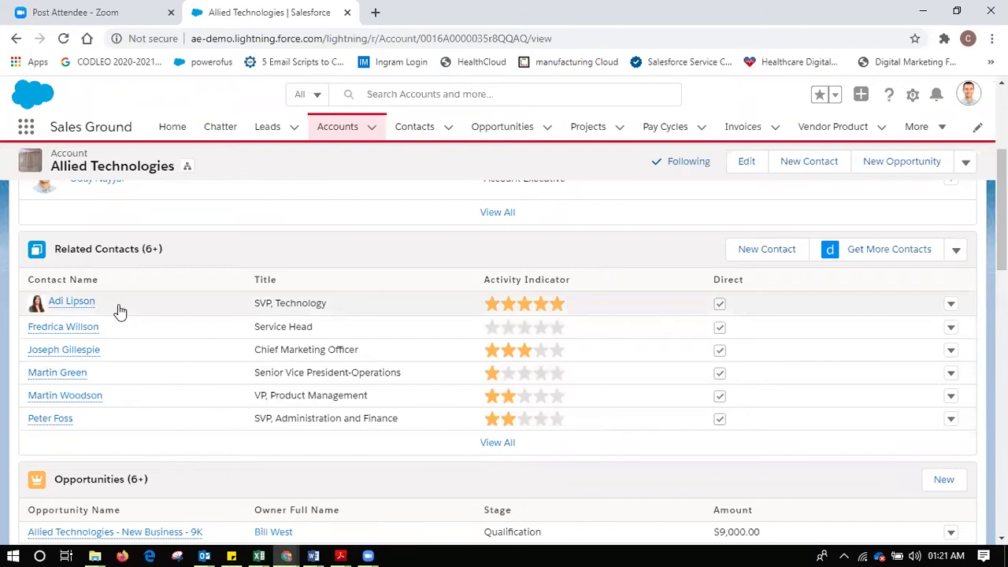
pyautogui.moveTo(86, 307)
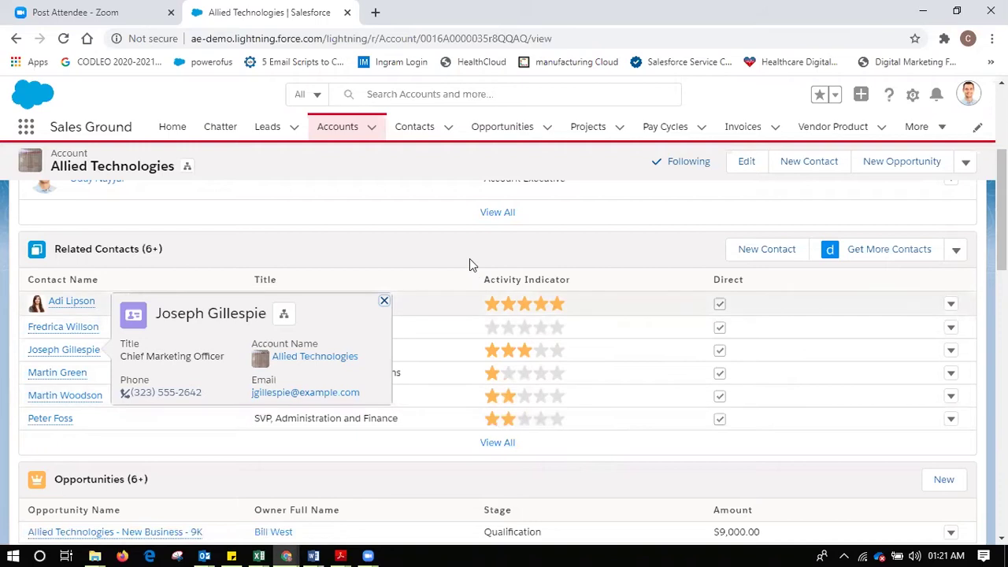
# - Open the full contact record for Allied Technologies' SVP, Technology from Related Contacts
pyautogui.click(384, 303)
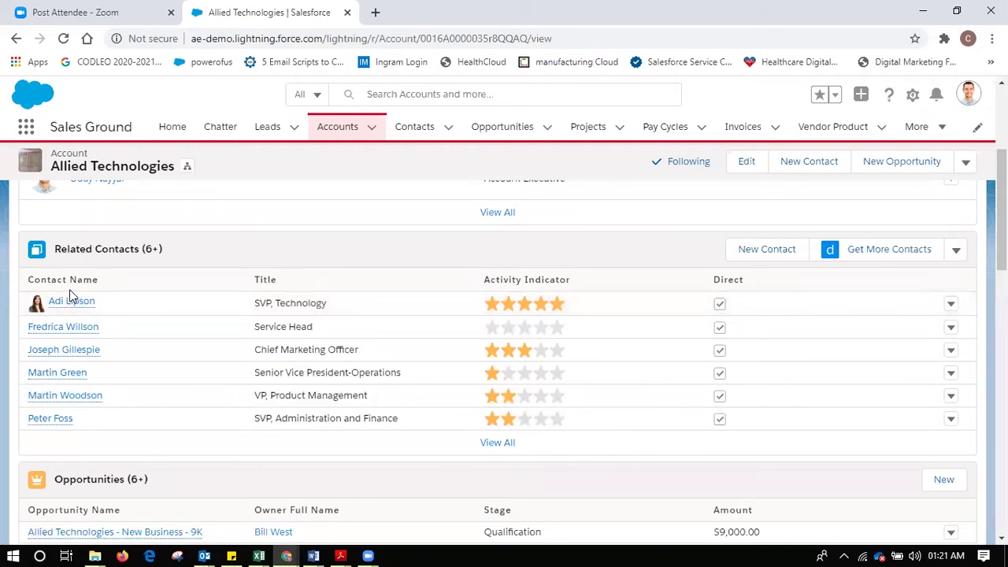
pyautogui.moveTo(72, 304)
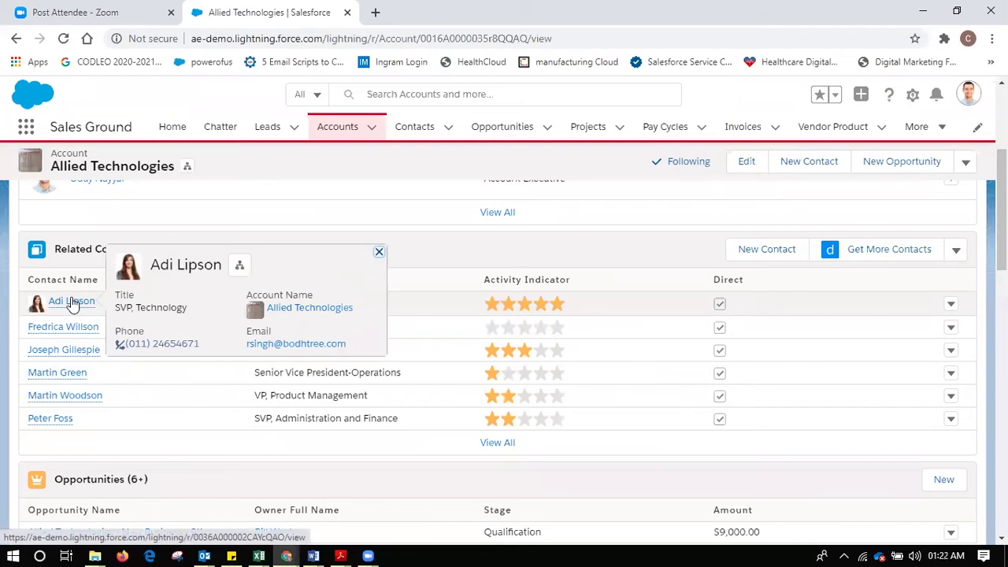
pyautogui.click(72, 303)
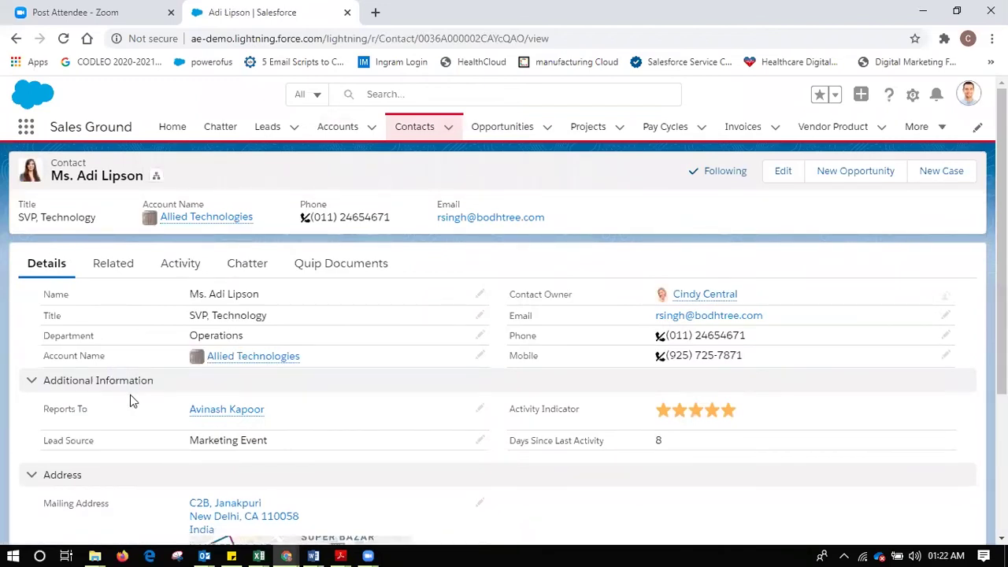
pyautogui.moveTo(260, 410)
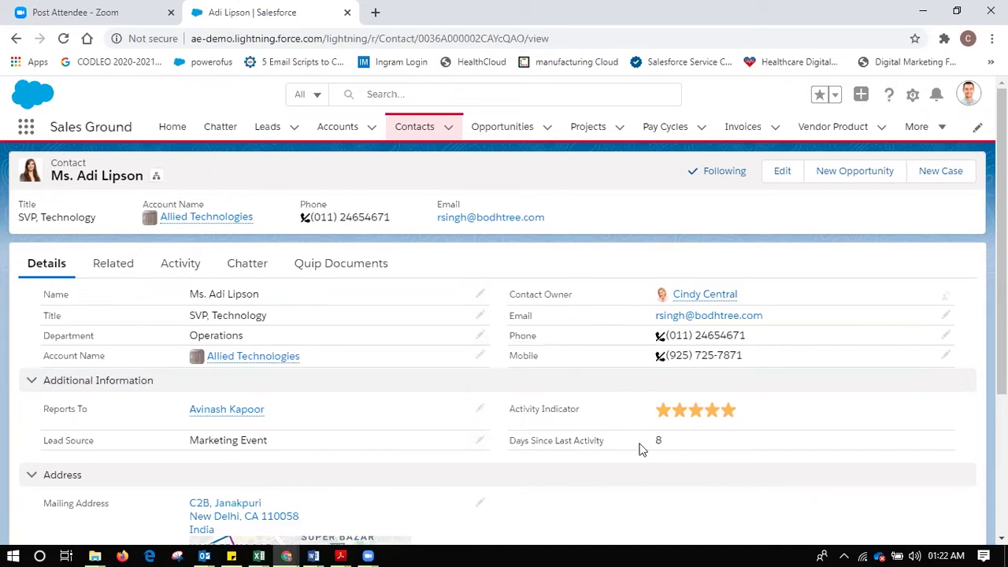
pyautogui.scroll(-3, 504, 316)
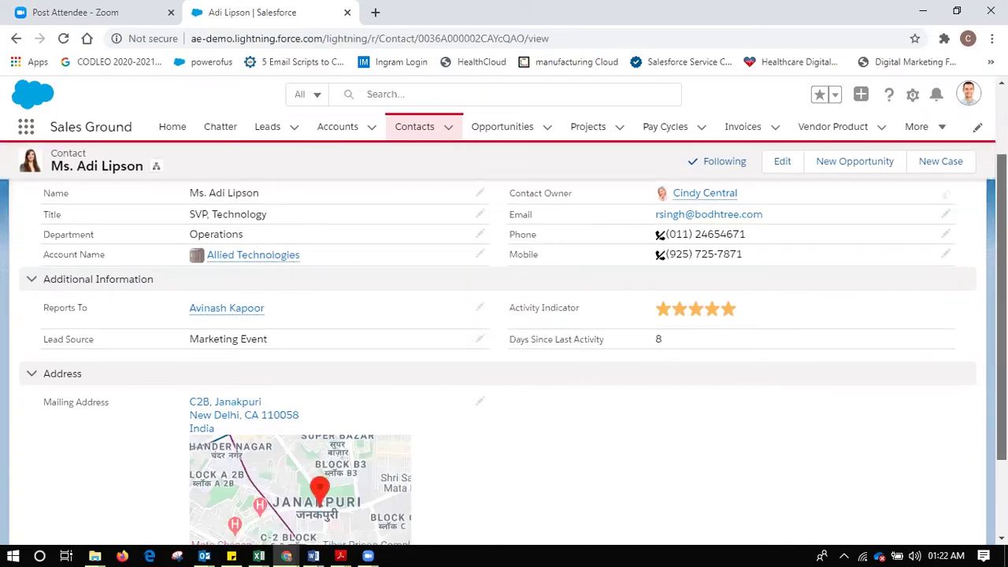
pyautogui.scroll(3, 504, 316)
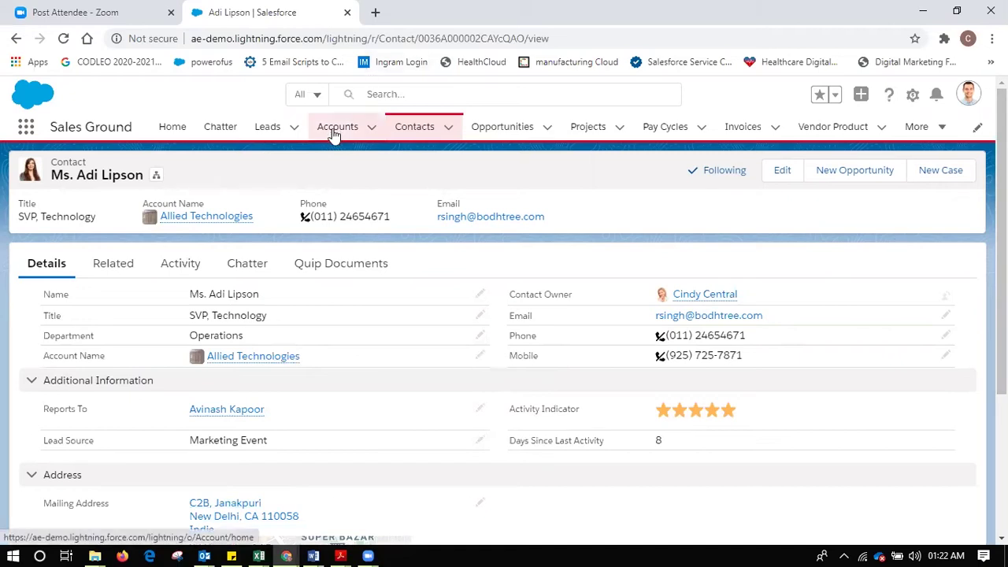
# - Return to the Allied Technologies account and view its account team and six related contacts
pyautogui.click(216, 221)
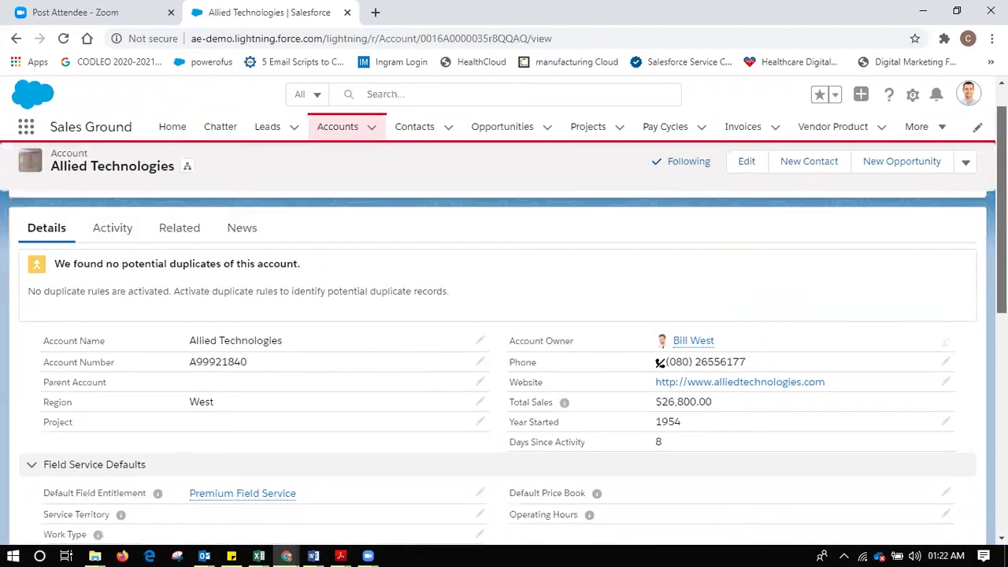
pyautogui.scroll(-1, 432, 248)
pyautogui.click(190, 249)
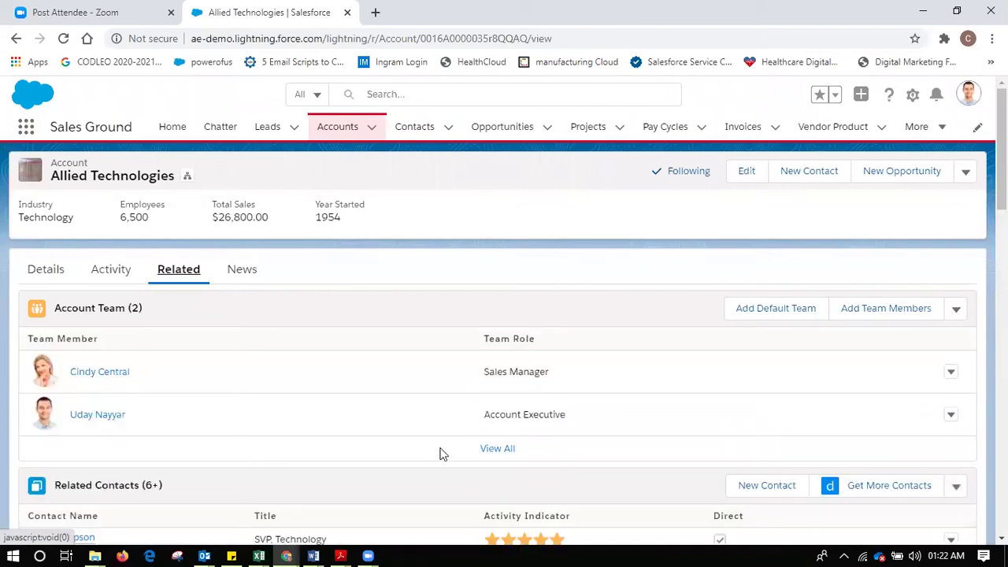
pyautogui.scroll(-3, 441, 450)
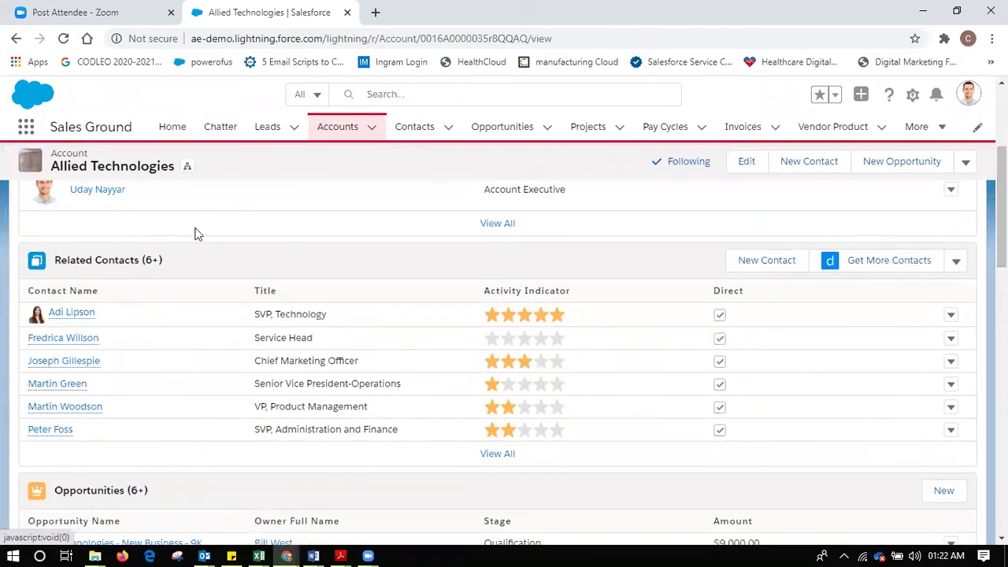
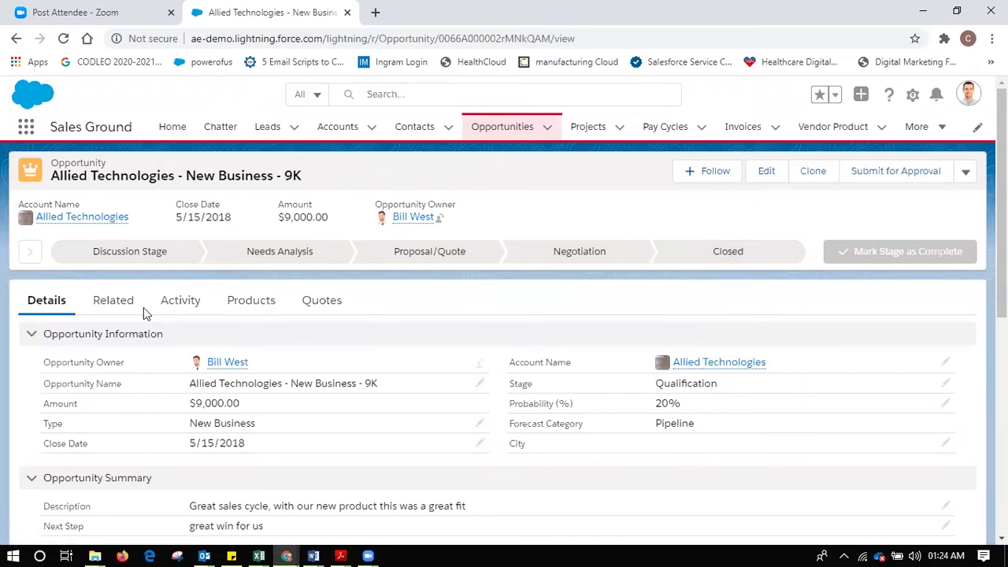
# - Review the Allied Technologies opportunity's activity timeline
pyautogui.click(190, 309)
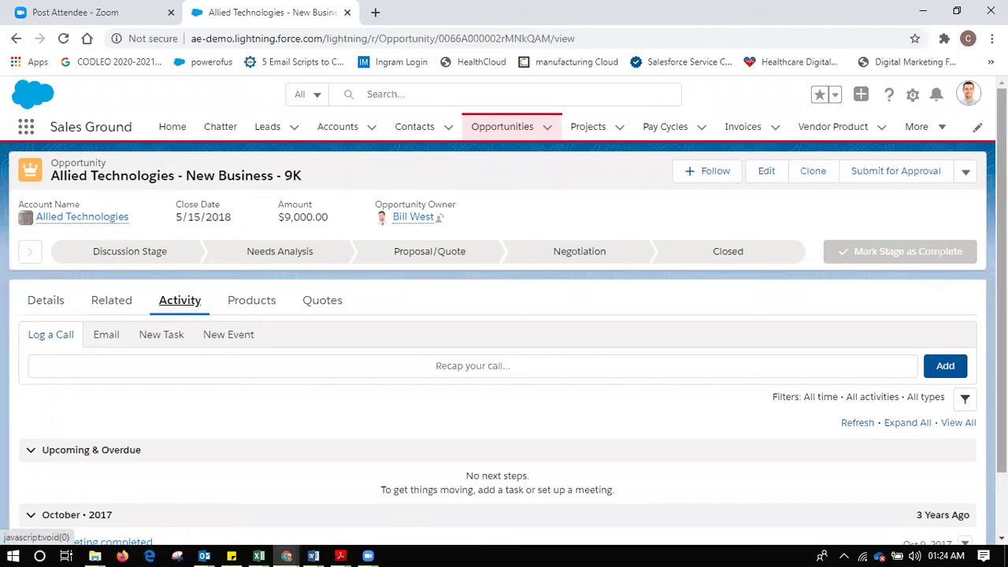
pyautogui.scroll(-1, 531, 408)
pyautogui.scroll(1, 919, 317)
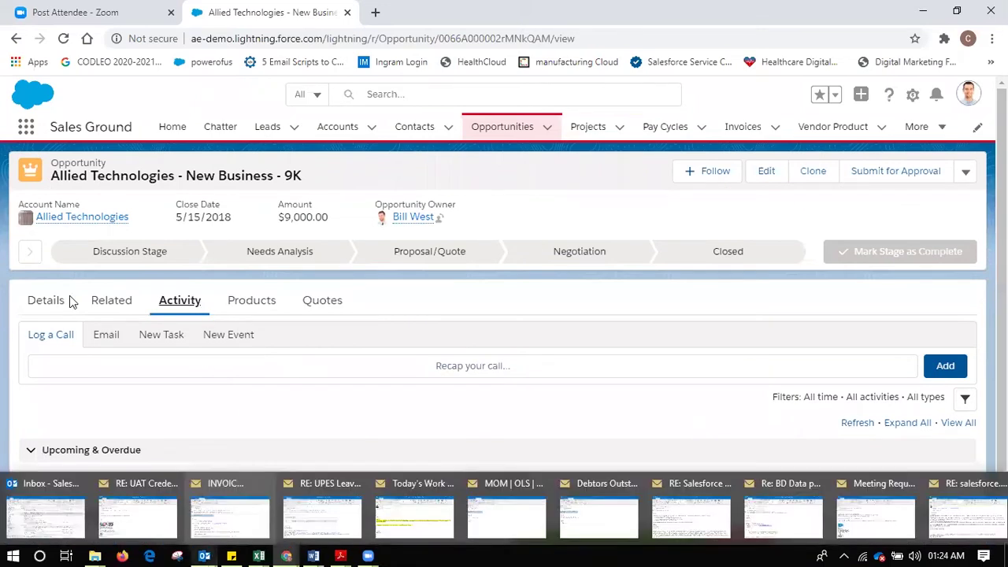
# - Back on Details, highlight the $9,000.00 amount and 20% probability, then enter inline edit mode
pyautogui.click(44, 307)
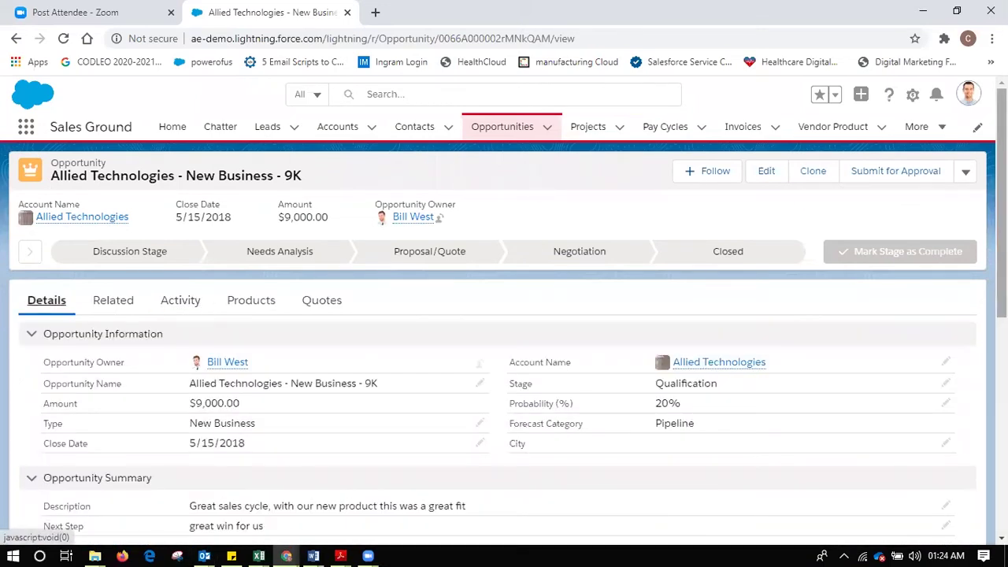
pyautogui.scroll(-2, 915, 316)
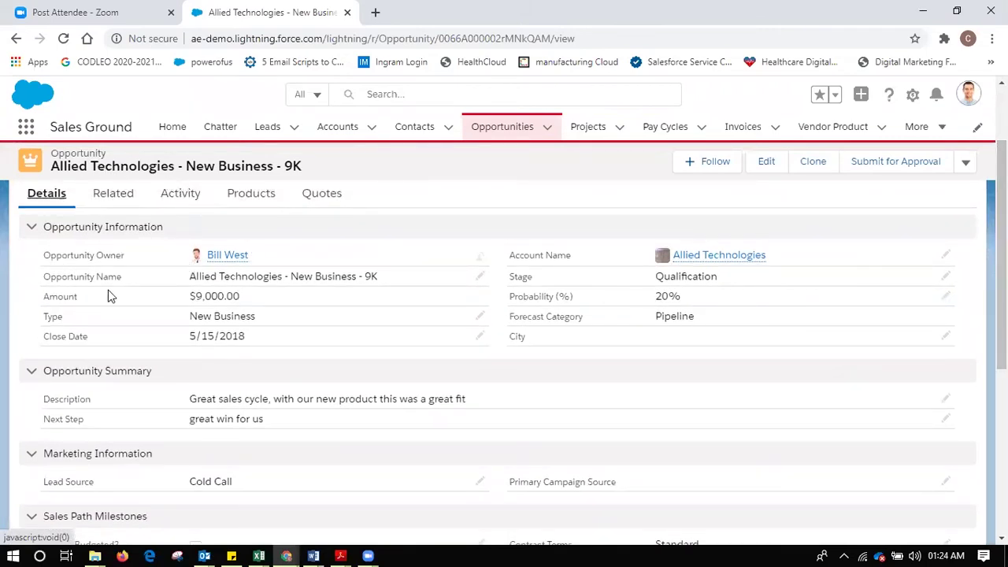
pyautogui.moveTo(245, 306); pyautogui.dragTo(181, 310)
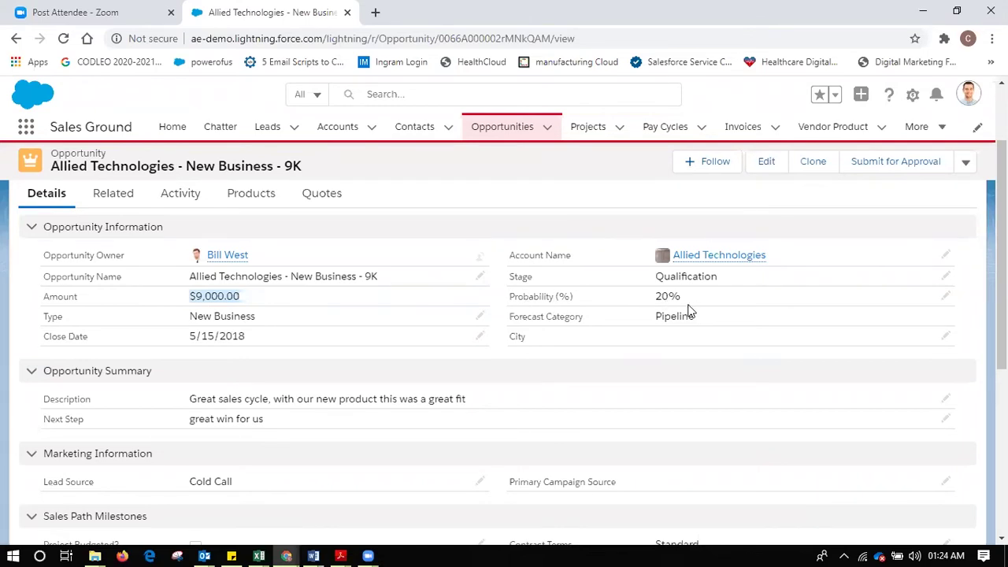
pyautogui.moveTo(684, 300); pyautogui.dragTo(651, 300)
pyautogui.click(948, 281)
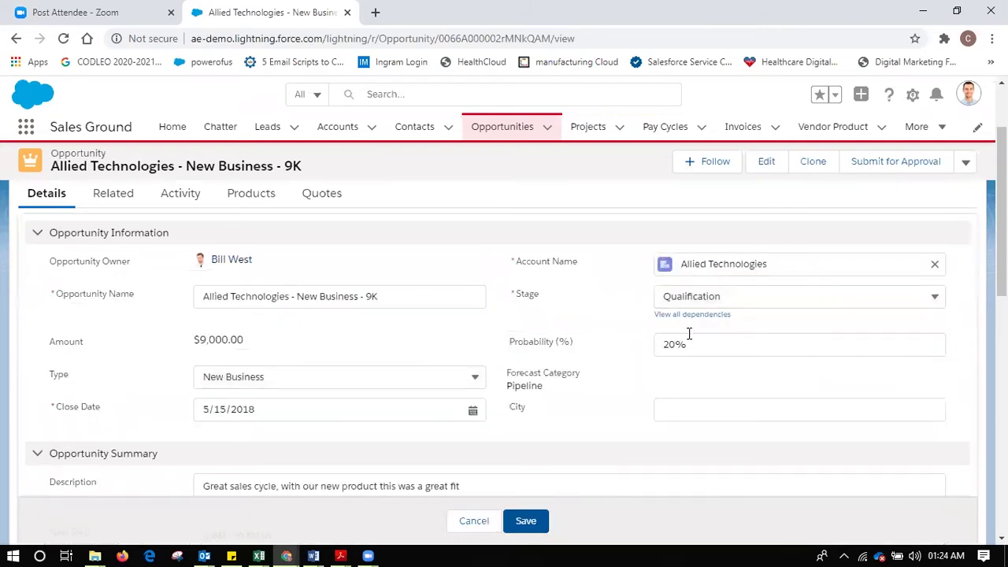
# - Step Stage through Proposal/Quote and Negotiation to Closed Won (100%), then go back to the account page
pyautogui.click(704, 297)
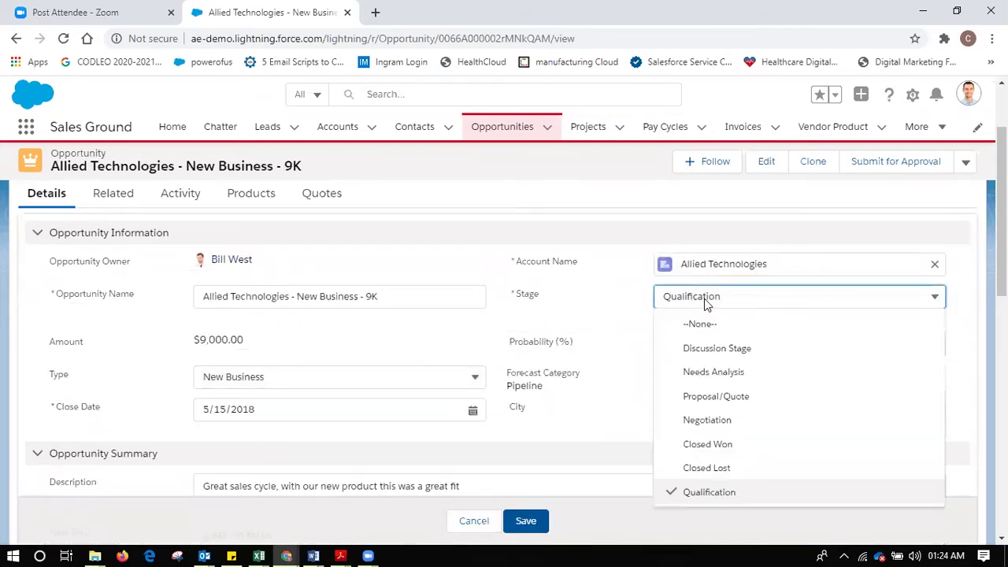
pyautogui.click(716, 397)
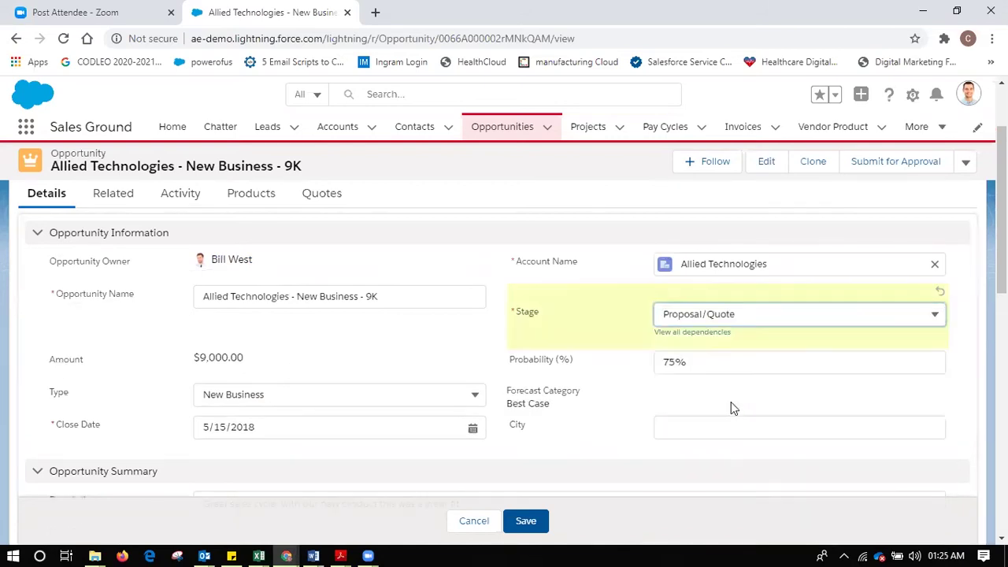
pyautogui.click(693, 365)
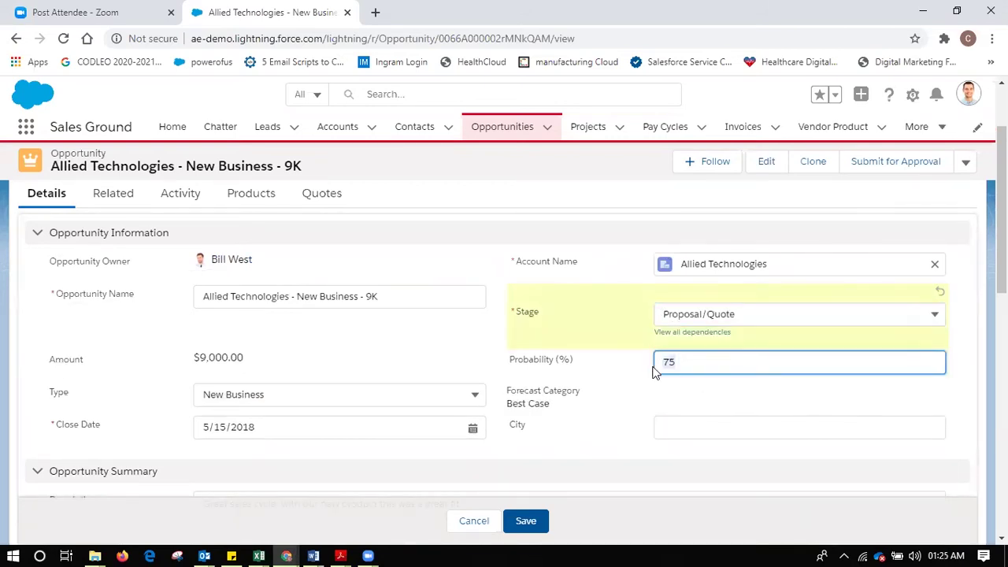
pyautogui.click(770, 313)
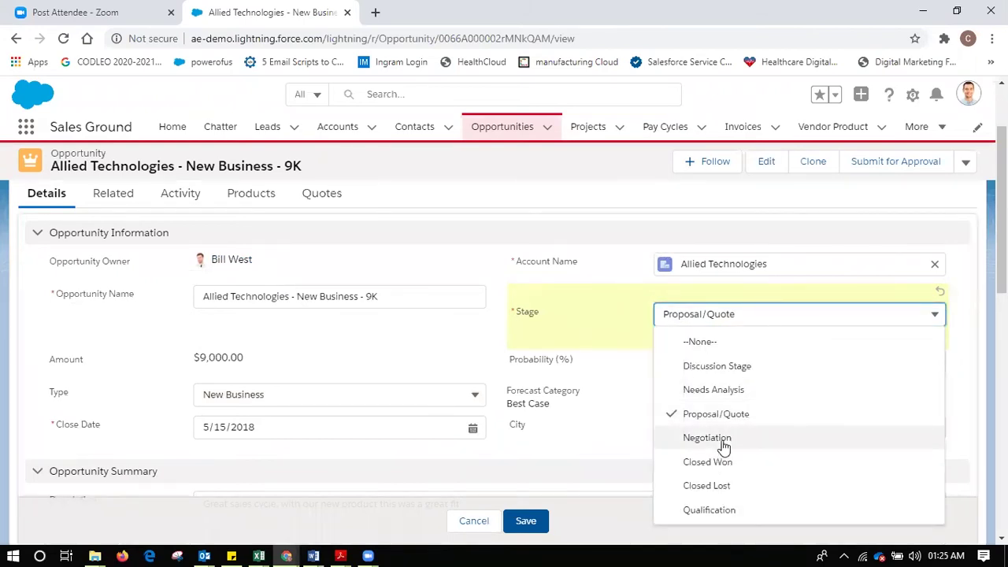
pyautogui.click(723, 440)
pyautogui.click(693, 361)
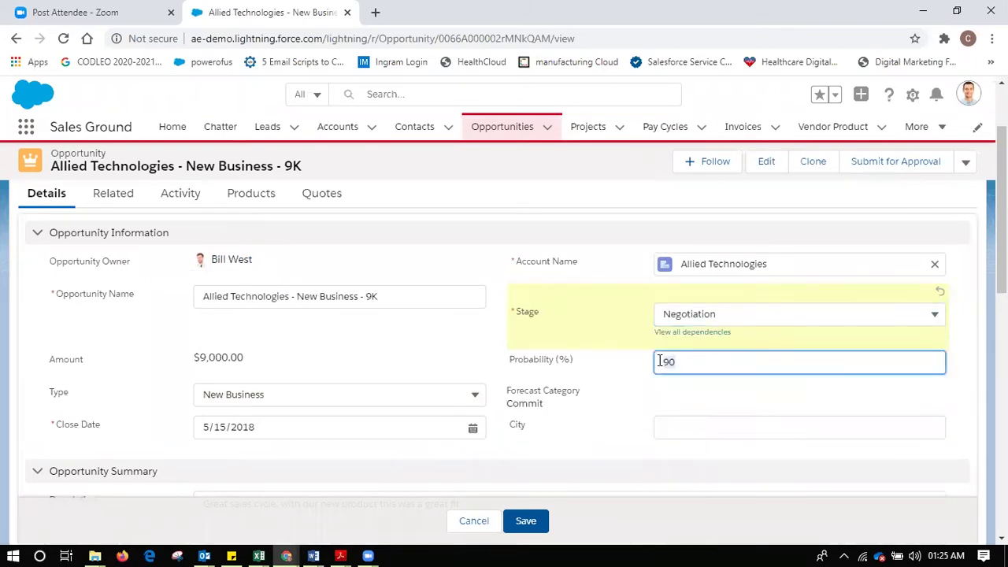
pyautogui.click(692, 315)
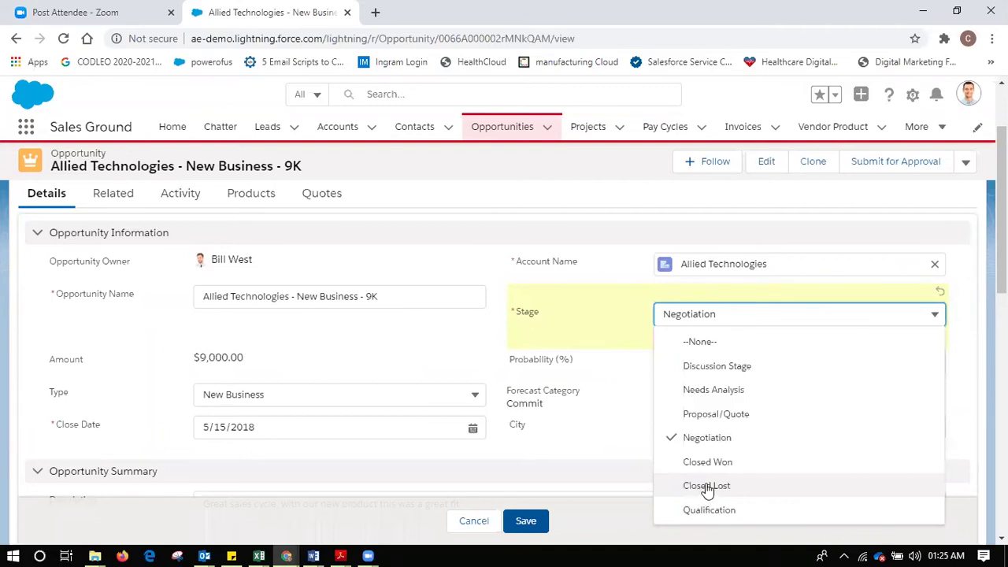
pyautogui.click(705, 462)
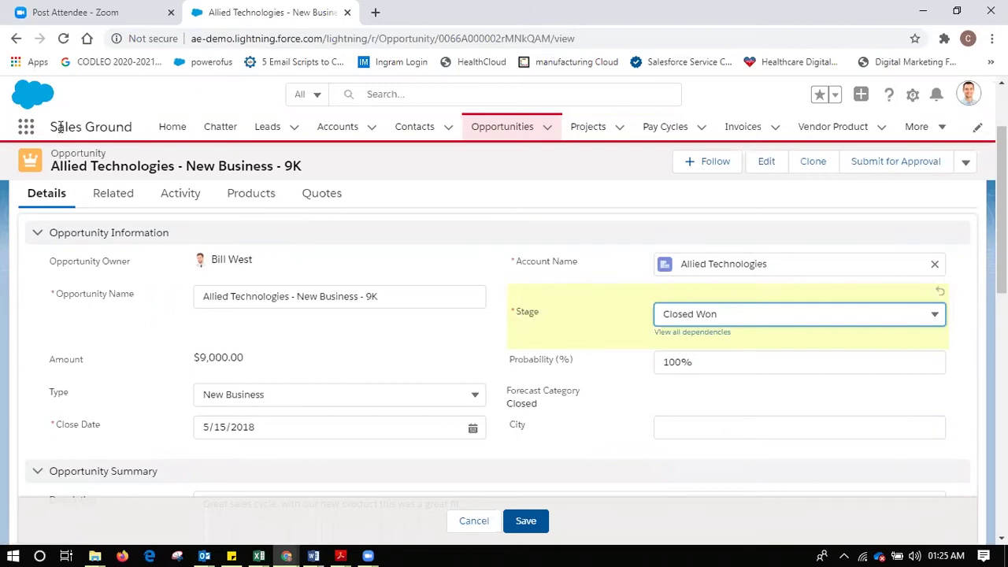
pyautogui.click(15, 38)
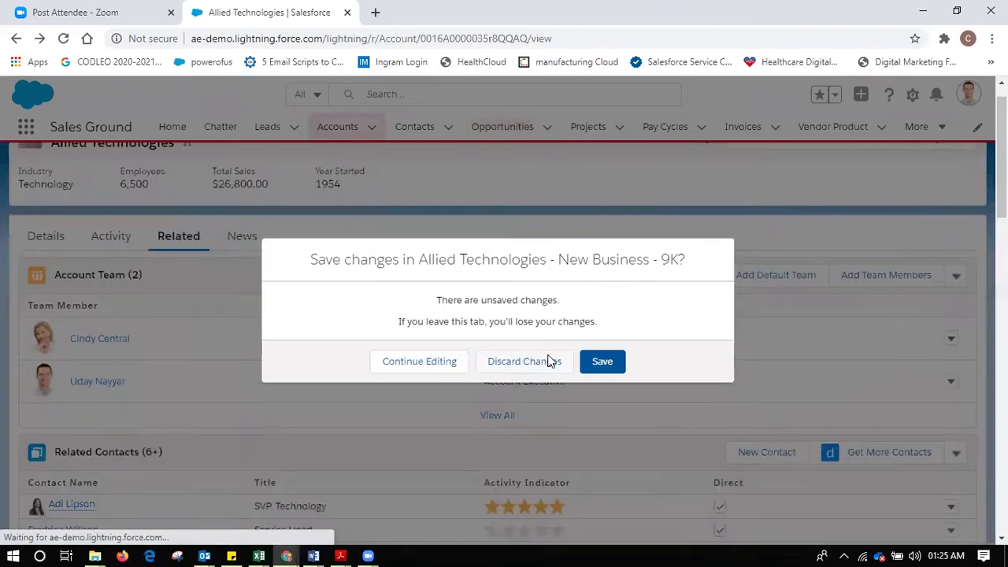
# - Discard the unsaved stage changes and reopen Allied Technologies - New Business - 9K from the account's Opportunities list
pyautogui.click(550, 361)
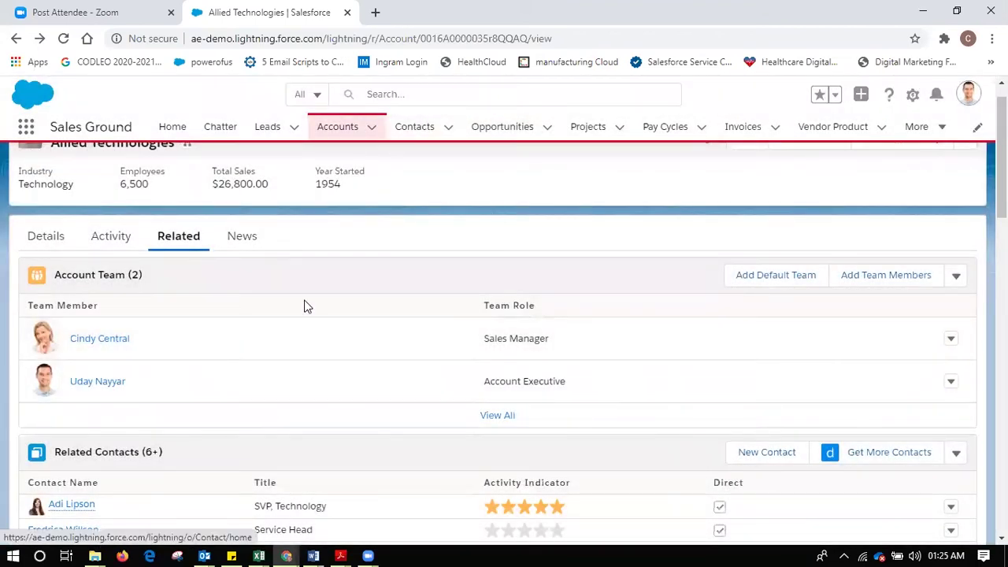
pyautogui.scroll(-3, 632, 364)
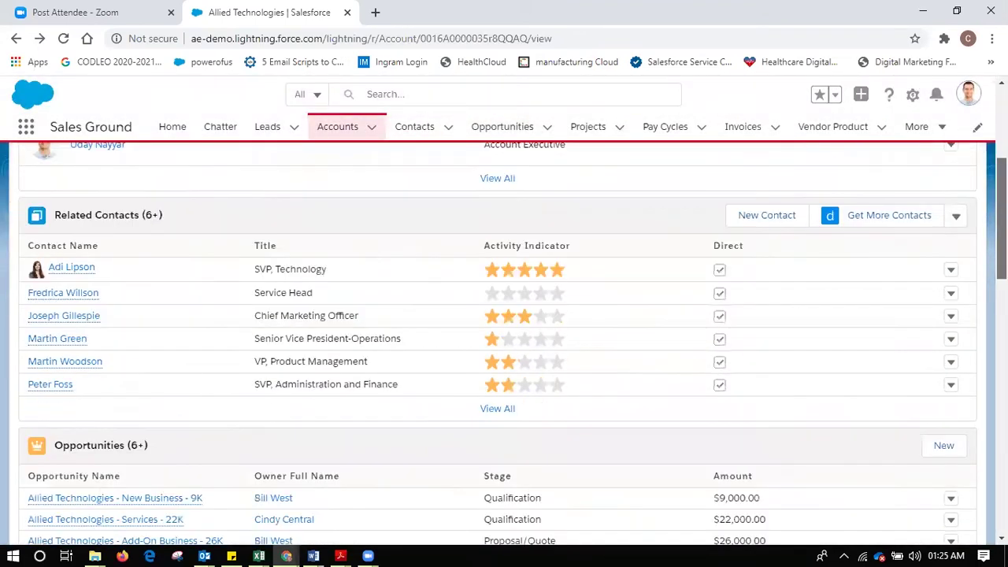
pyautogui.scroll(-2, 599, 347)
pyautogui.click(150, 369)
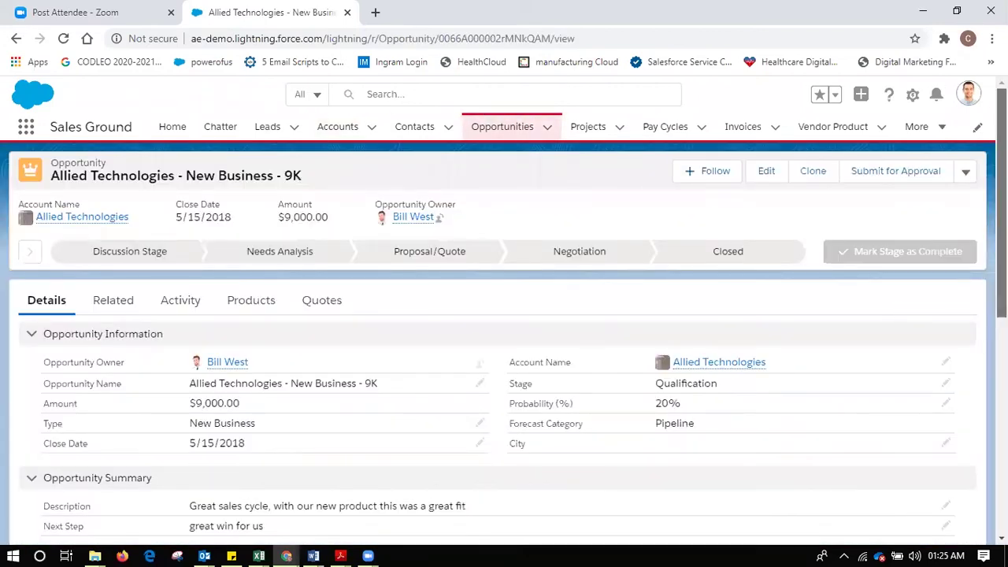
# - Review the opportunity's fields, including Project Manager Contact and Contract Terms
pyautogui.scroll(-5, 504, 355)
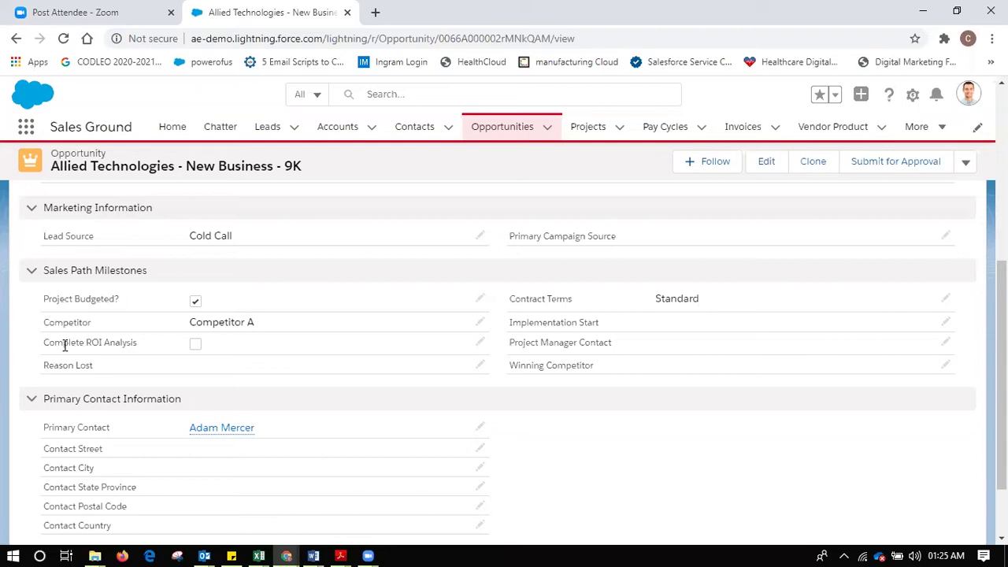
pyautogui.moveTo(138, 344); pyautogui.dragTo(25, 341)
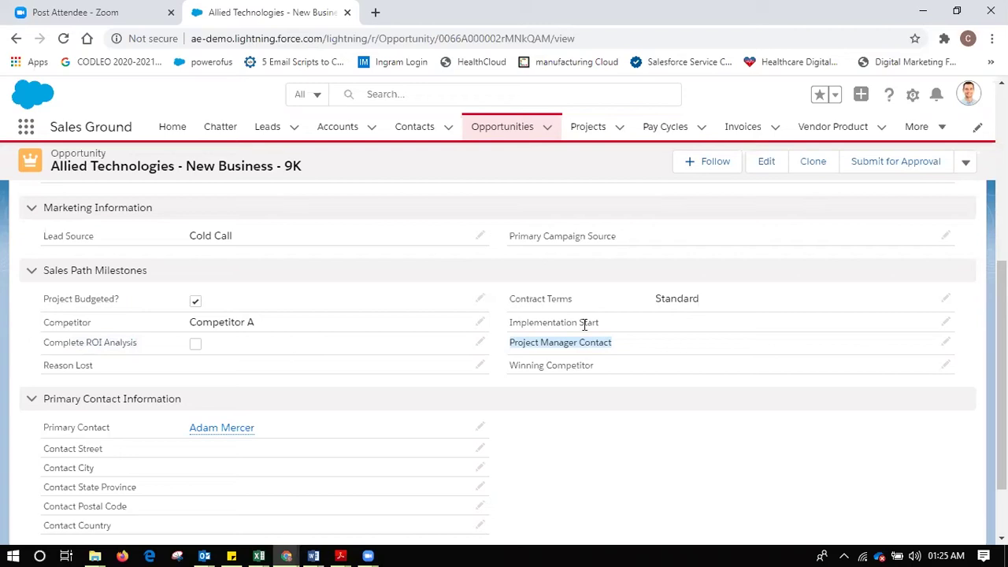
pyautogui.click(512, 299)
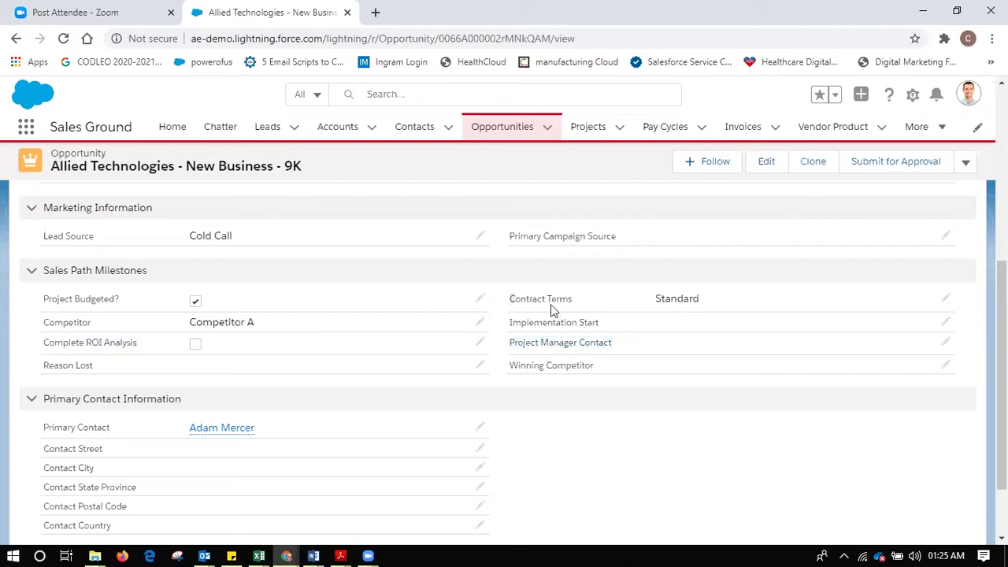
pyautogui.click(617, 337)
pyautogui.scroll(5, 1000, 370)
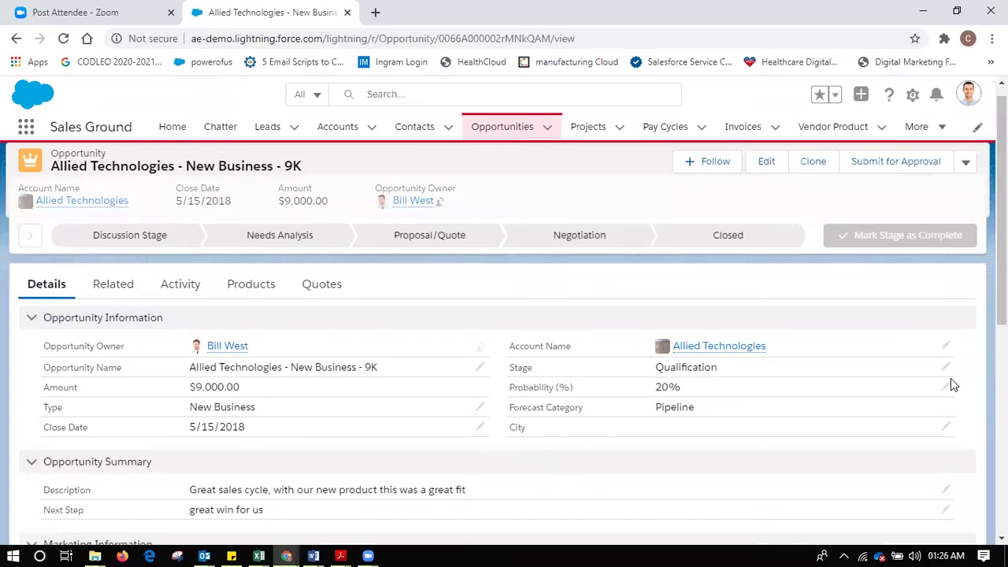
# - Change the Stage to Closed Lost in the inline editor and try to save it
pyautogui.click(947, 388)
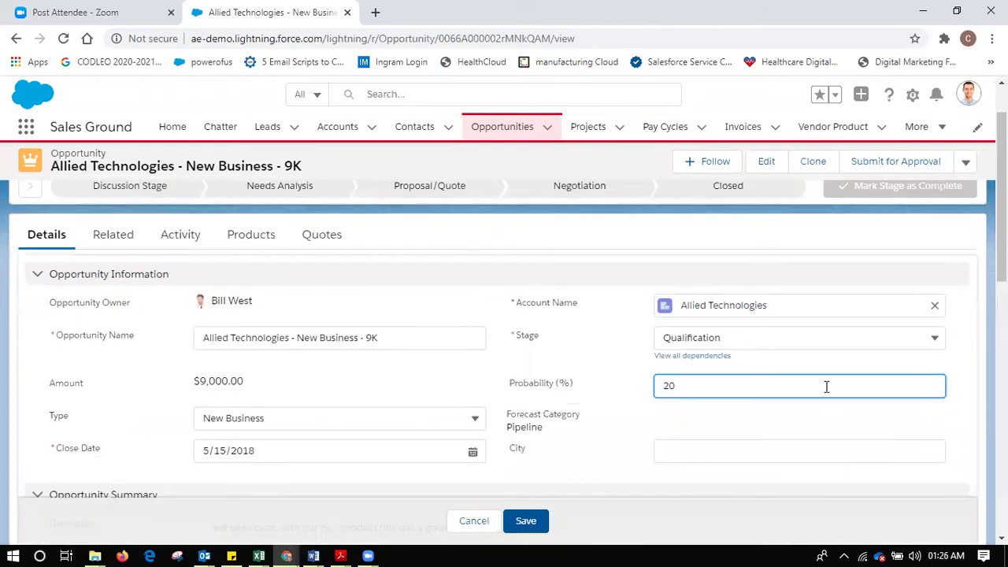
pyautogui.click(830, 340)
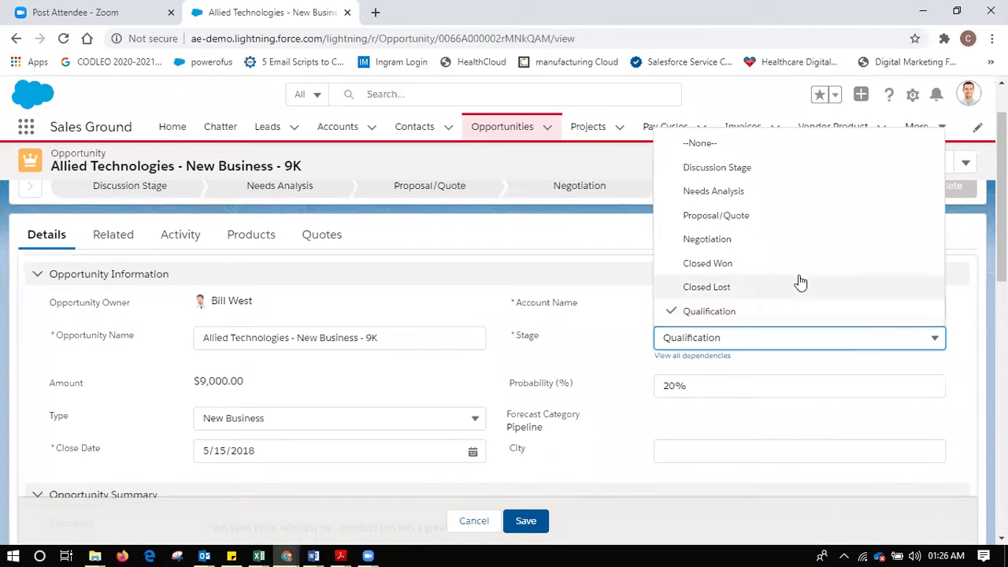
pyautogui.click(800, 283)
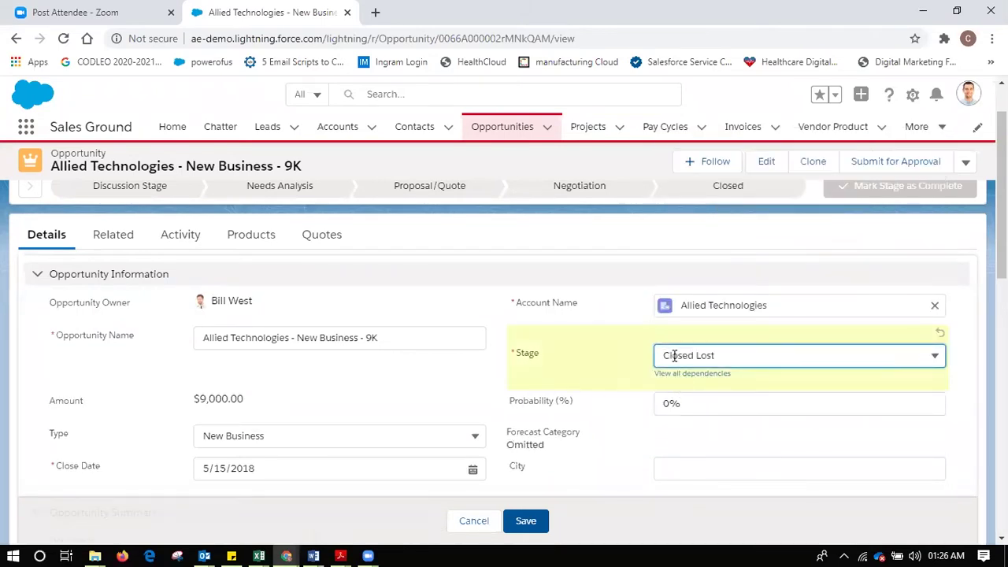
pyautogui.moveTo(666, 355); pyautogui.dragTo(720, 354)
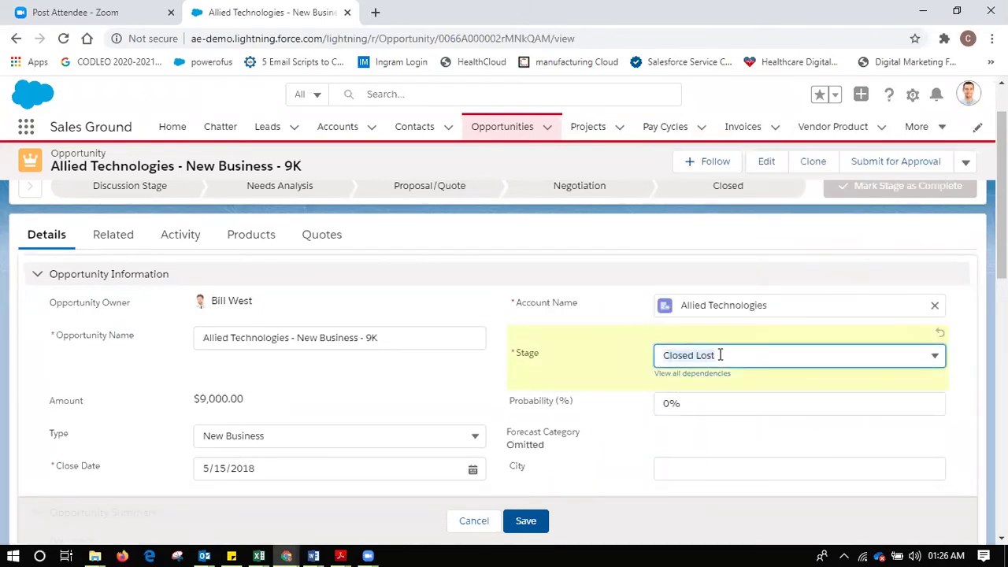
pyautogui.click(525, 521)
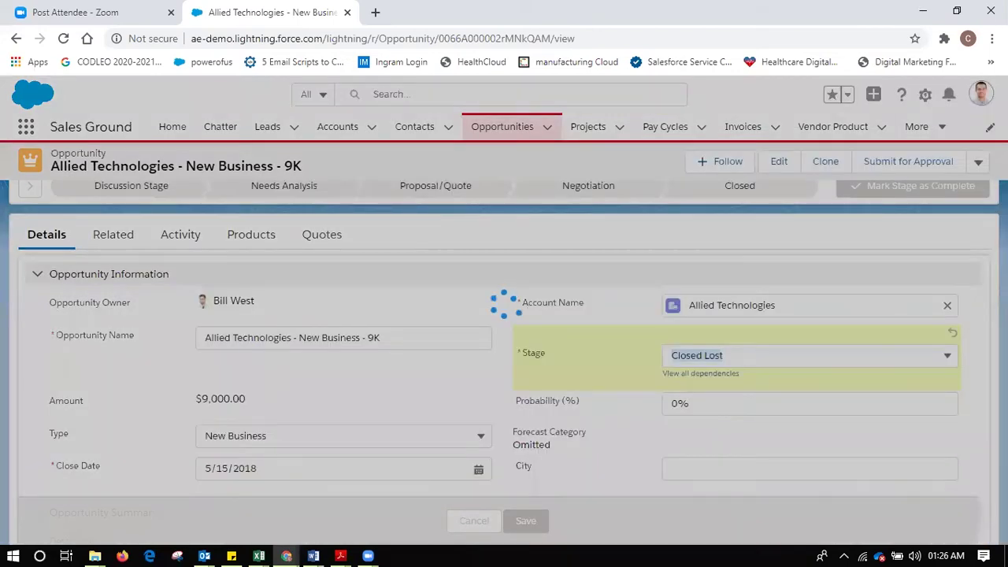
# - Inspect the Winning Competitor and Reason Lost choices without changing them
pyautogui.scroll(-3, 725, 342)
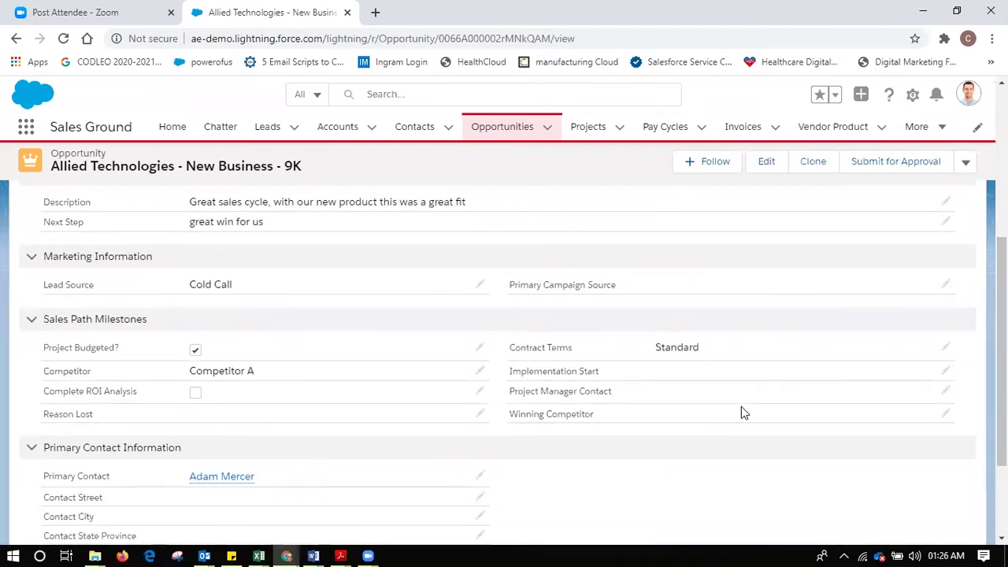
pyautogui.doubleClick(741, 407)
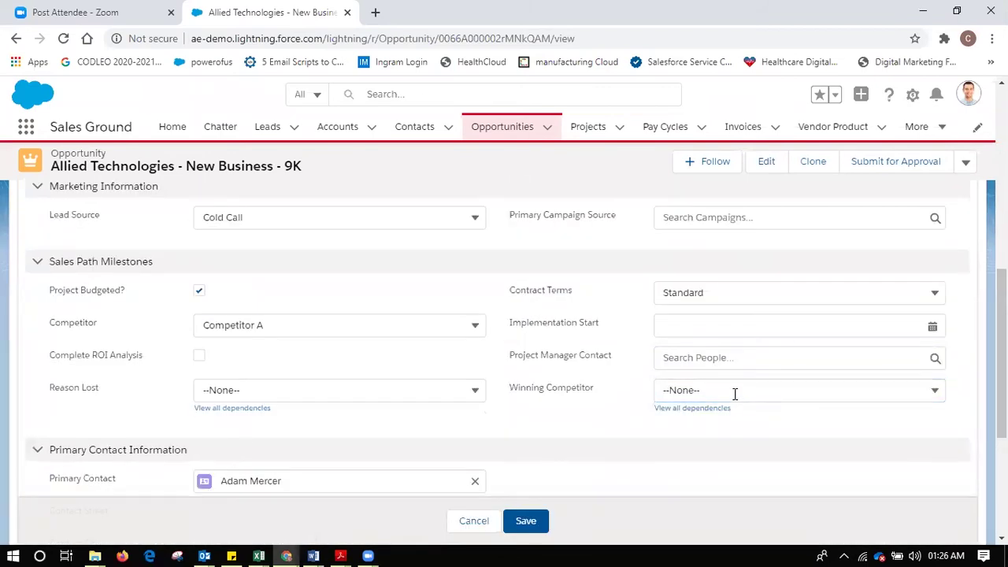
pyautogui.click(734, 392)
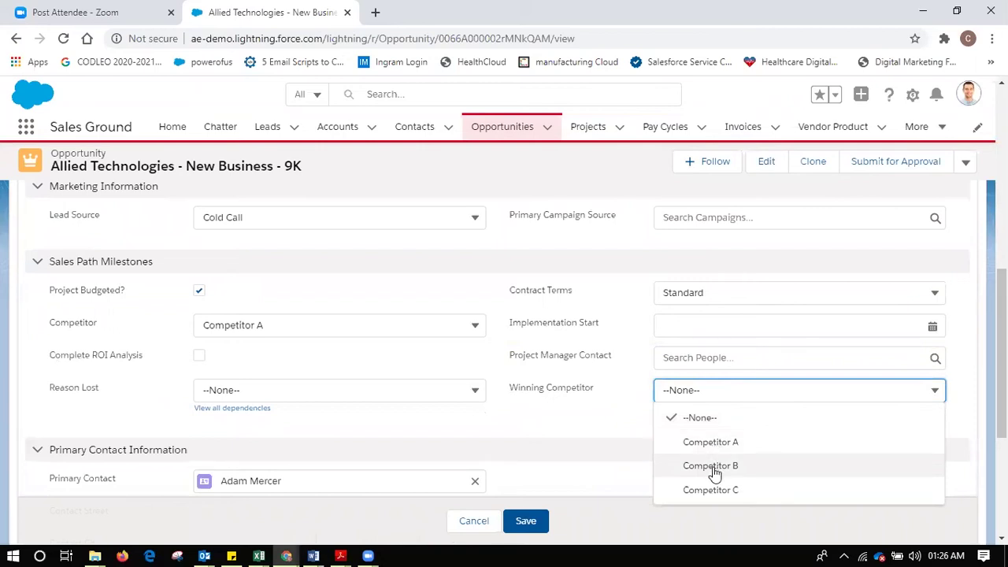
pyautogui.click(584, 435)
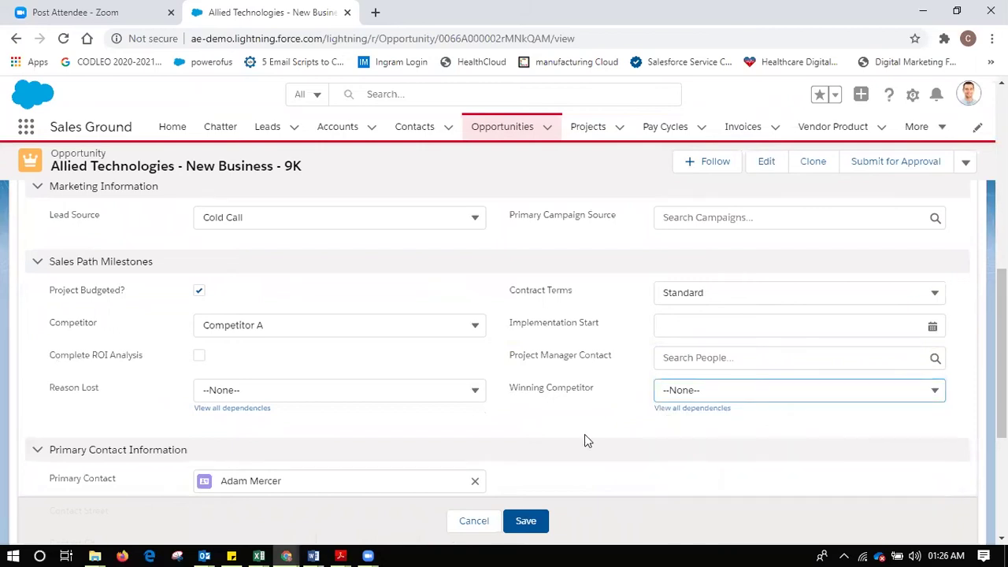
pyautogui.click(382, 389)
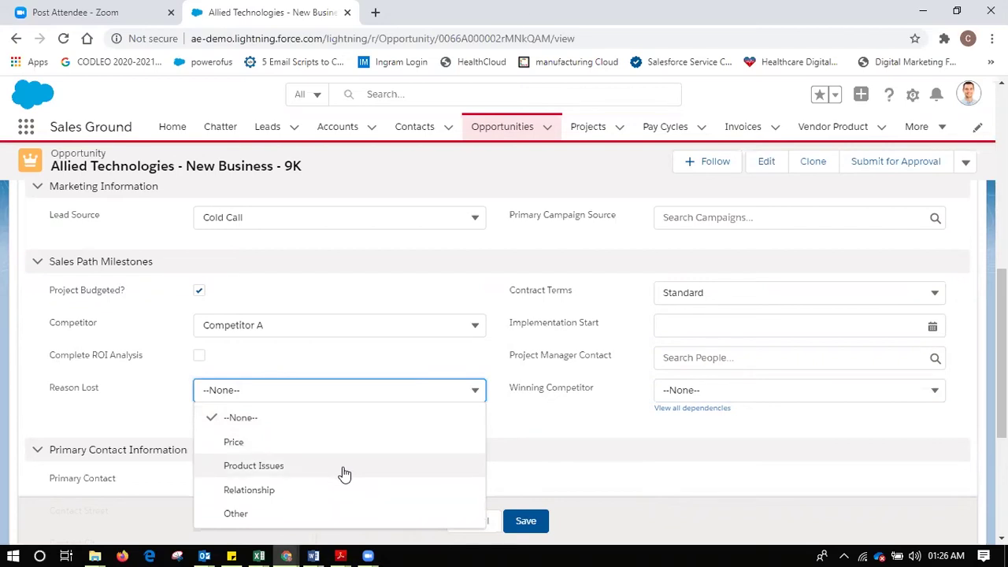
pyautogui.click(543, 435)
# - Set the Stage to Proposal/Quote, bringing Probability to 75%
pyautogui.scroll(10, 859, 338)
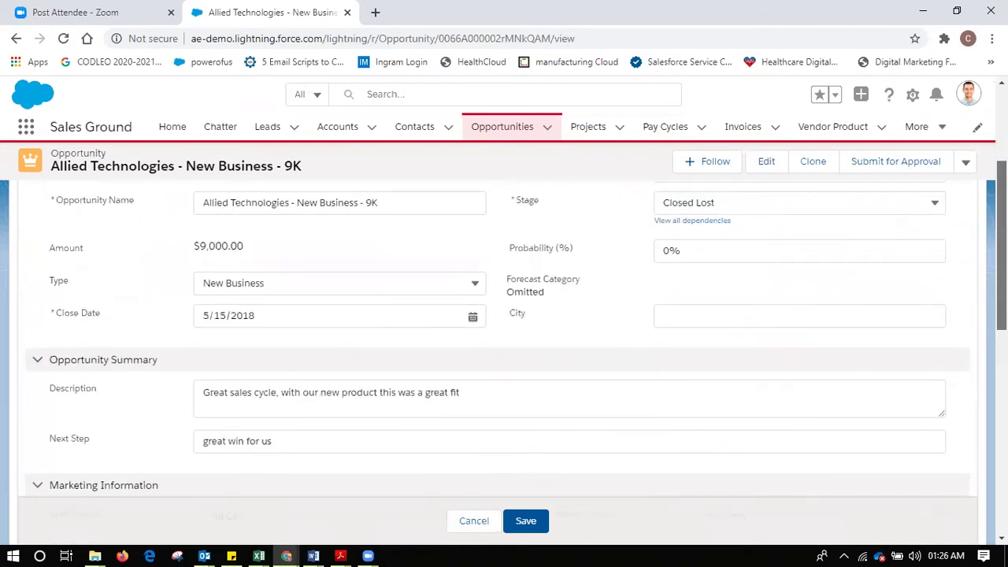
pyautogui.click(840, 354)
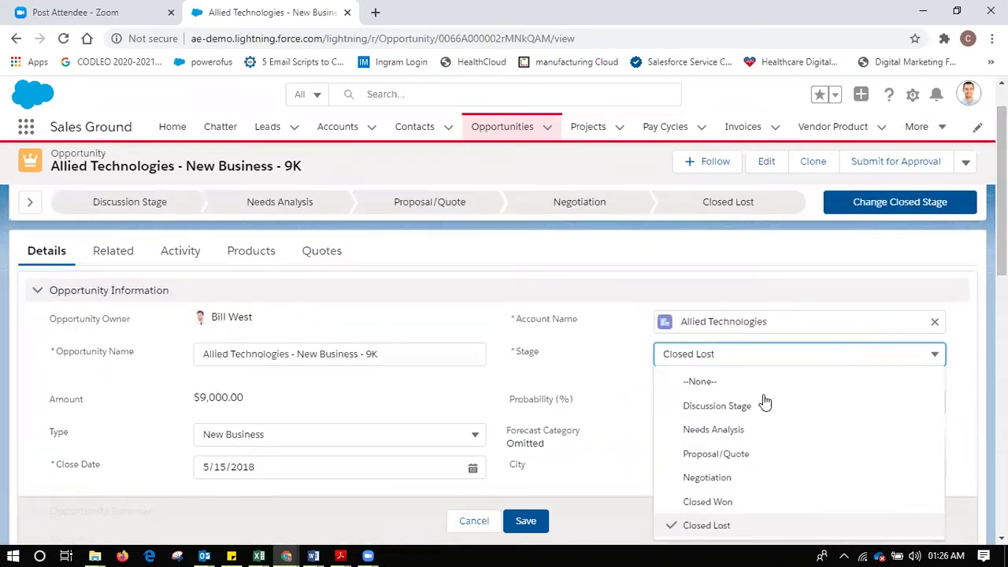
pyautogui.click(746, 457)
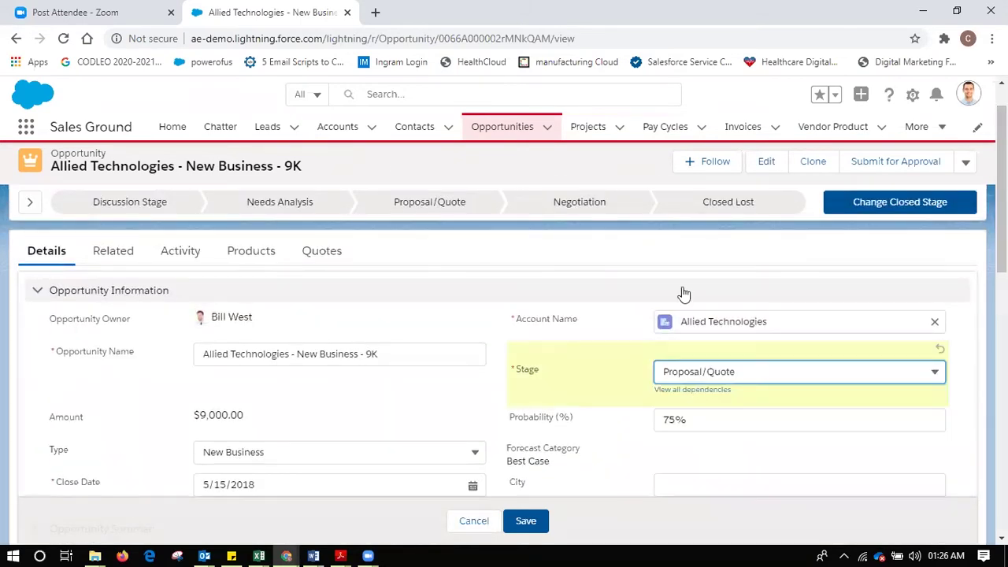
pyautogui.click(539, 356)
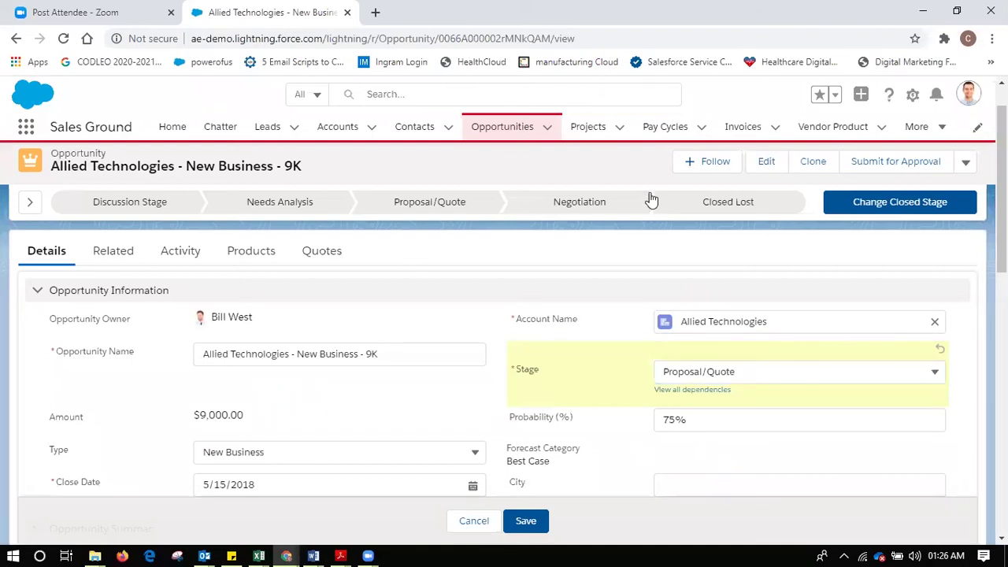
# - Save the Proposal/Quote stage on leaving, then reopen the opportunity to view its Business Consulting and CRM products
pyautogui.click(503, 123)
pyautogui.click(609, 362)
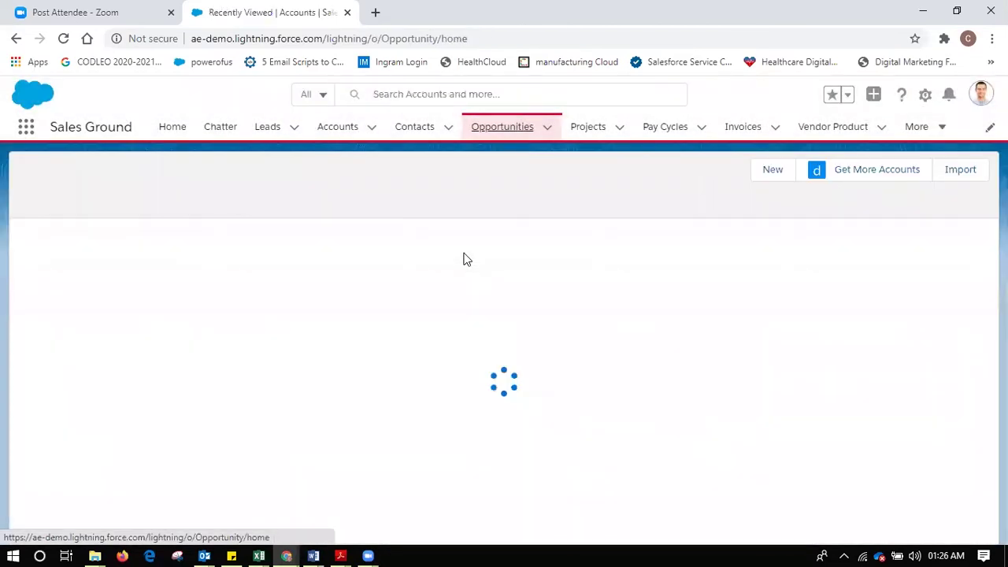
pyautogui.click(141, 254)
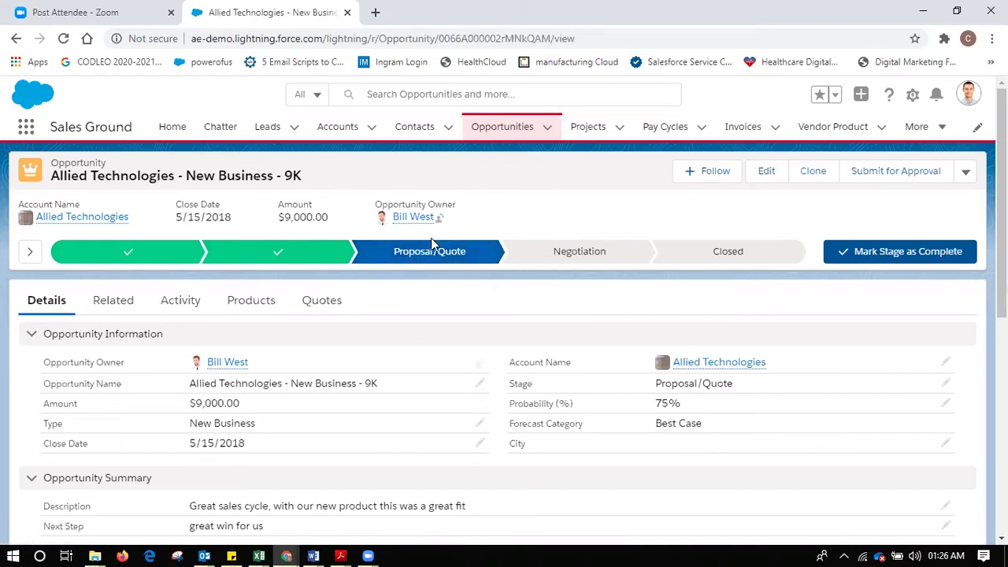
pyautogui.click(249, 304)
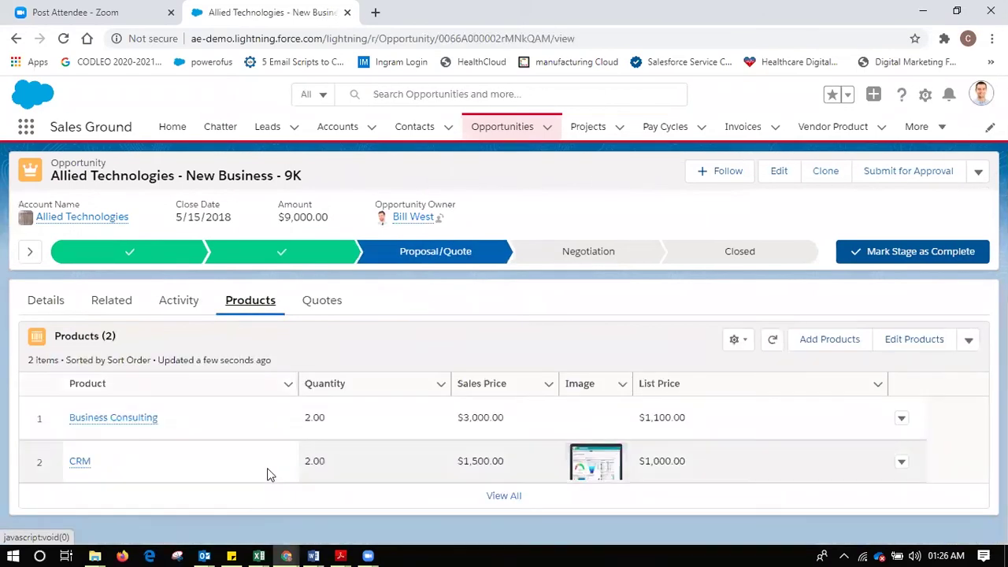
# - Delete the Business Consulting and CRM product lines, leaving Products (0) and a $0.00 amount
pyautogui.click(903, 428)
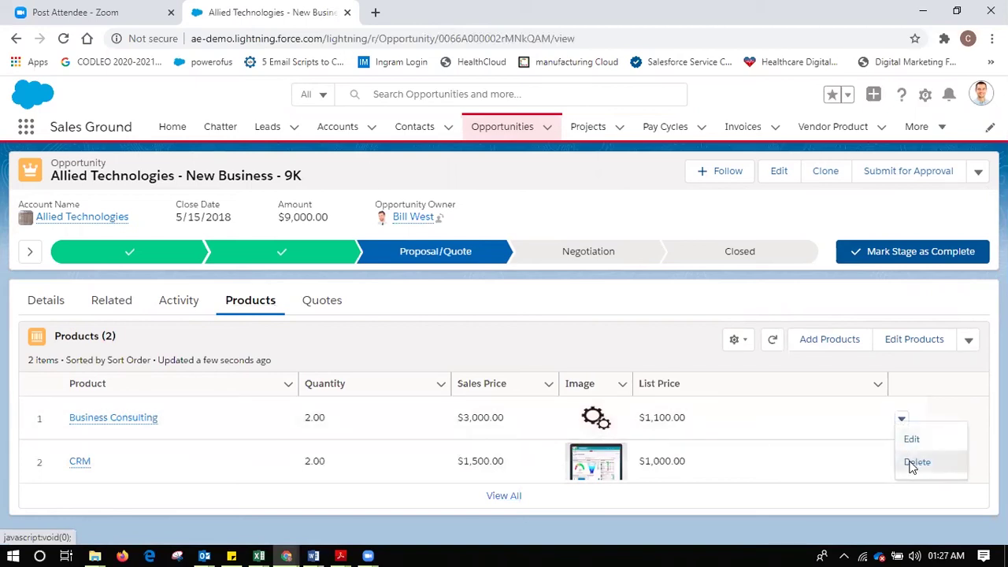
pyautogui.click(903, 465)
pyautogui.click(723, 363)
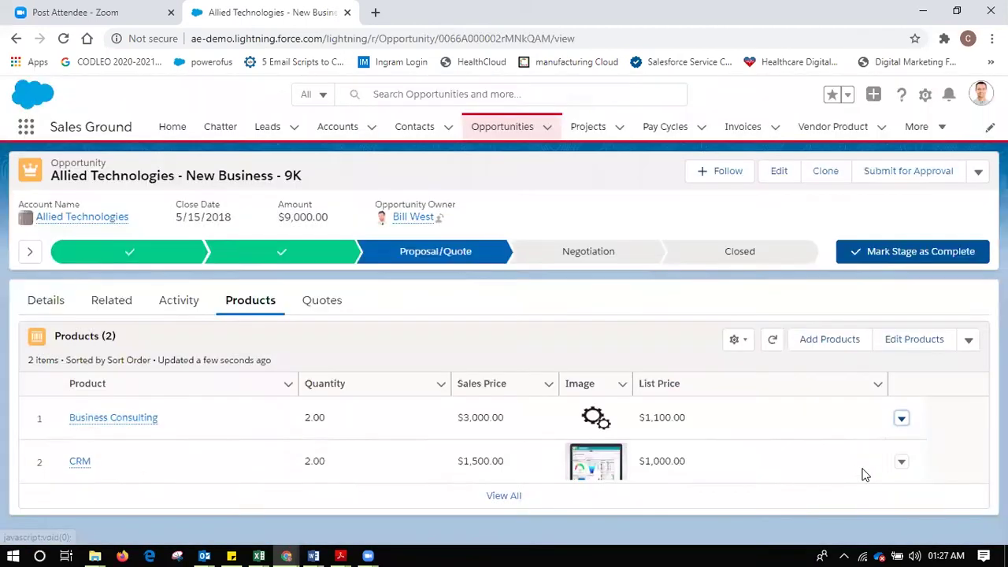
pyautogui.click(904, 421)
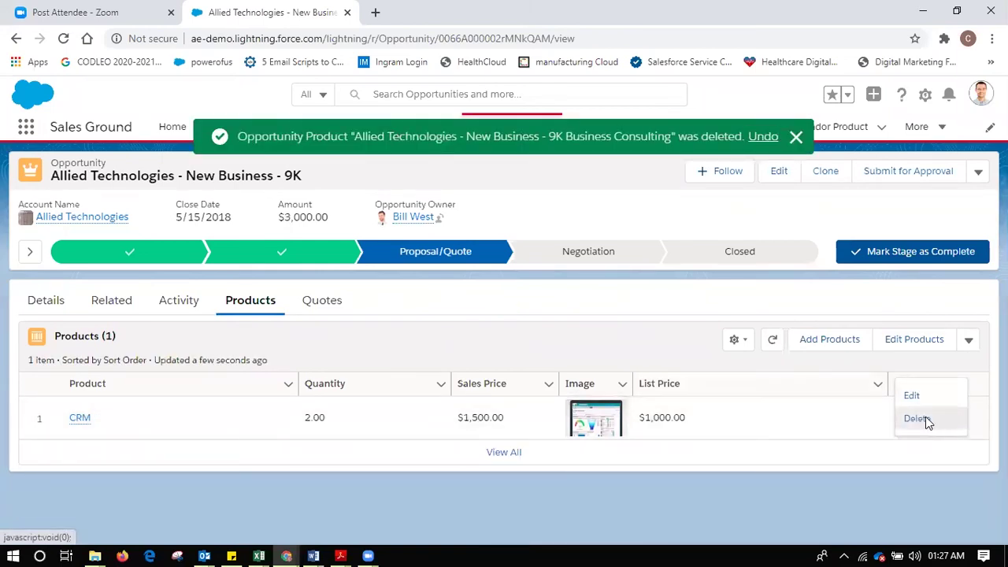
pyautogui.click(916, 419)
pyautogui.click(706, 351)
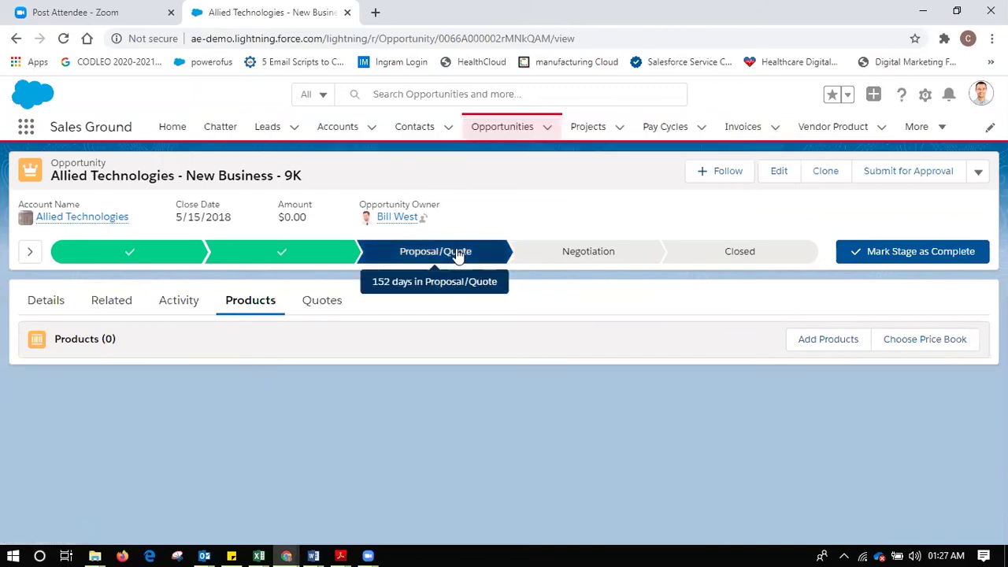
# - Select Exhaust Fan and Electric Van Cargo Tricycle to add to the opportunity
pyautogui.click(822, 350)
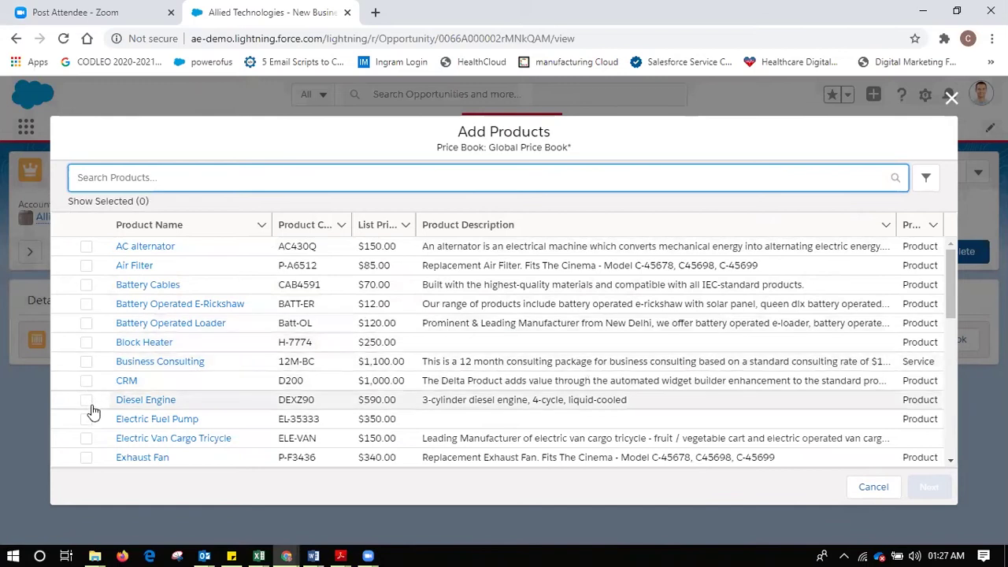
pyautogui.click(85, 457)
pyautogui.click(86, 438)
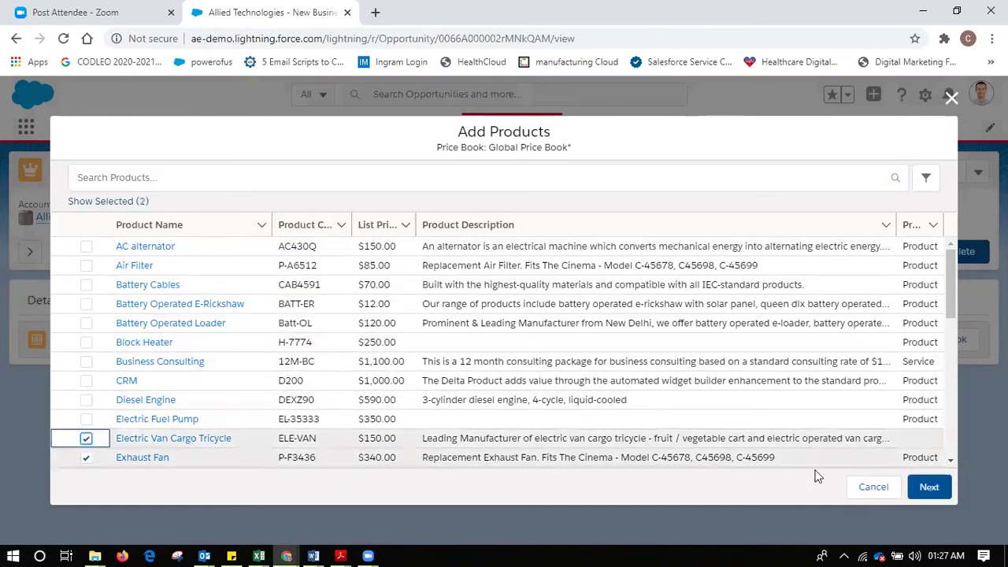
pyautogui.click(942, 489)
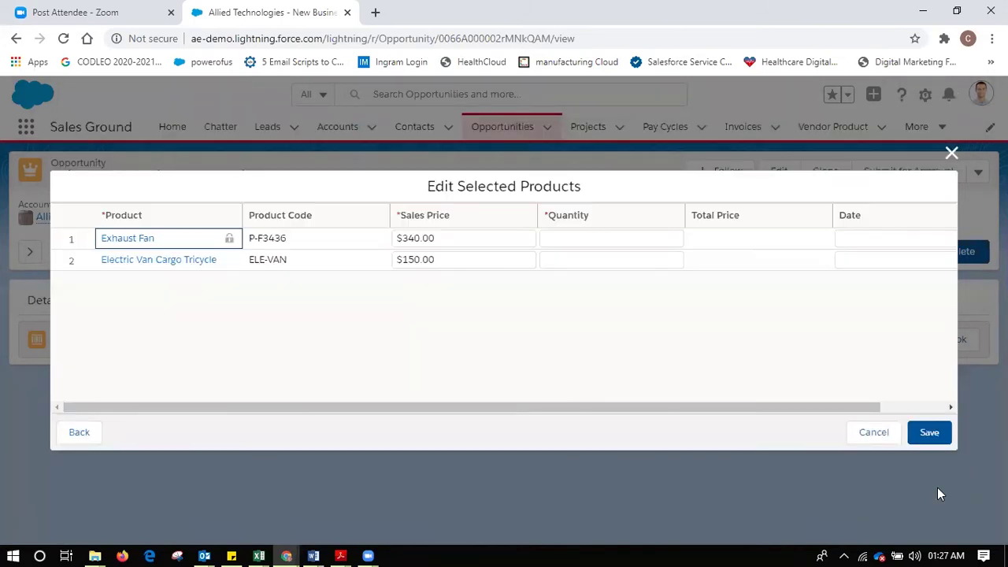
# - Enter quantity 12 for Exhaust Fan and 10 for the tricycle, then save both
pyautogui.click(583, 241)
pyautogui.write('12')
pyautogui.click(588, 260)
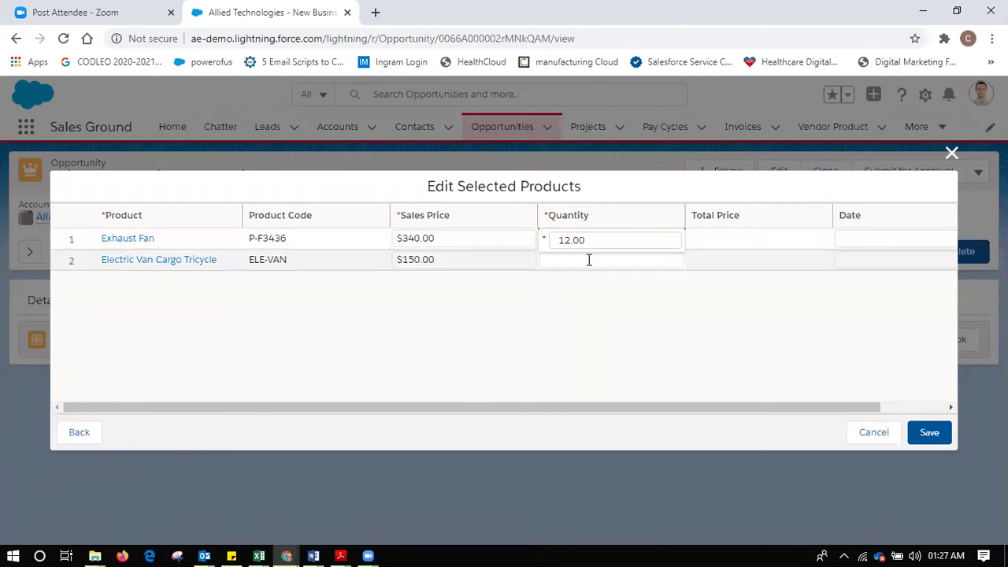
pyautogui.write('12')
pyautogui.press('BackSpace')
pyautogui.press('BackSpace')
pyautogui.write('10')
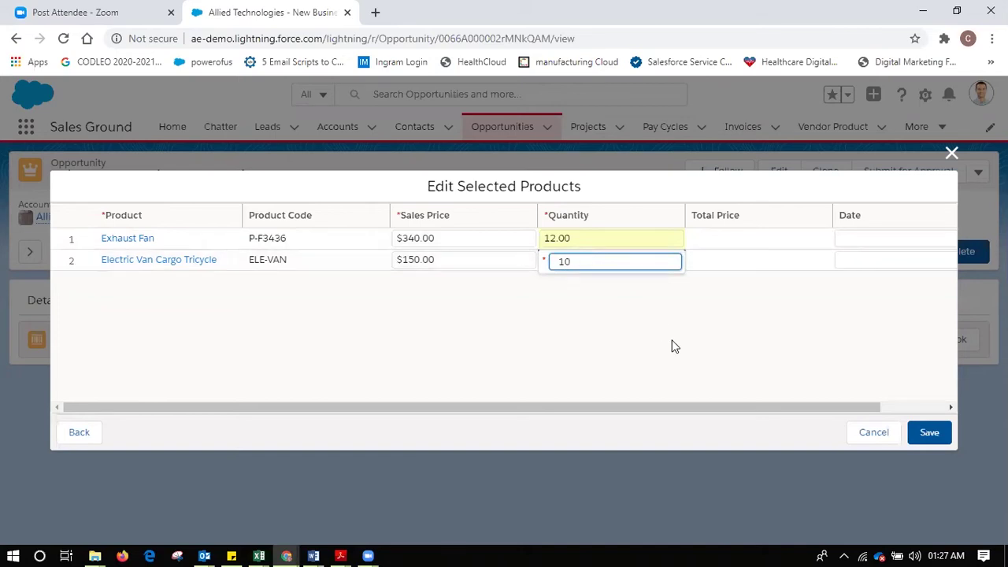
pyautogui.click(670, 345)
pyautogui.click(925, 434)
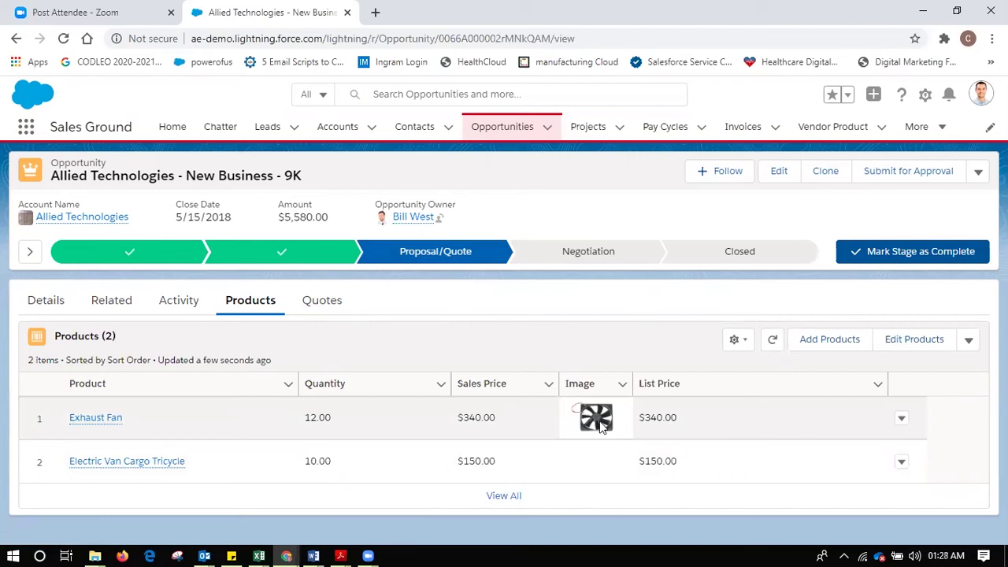
# - Start a new quote from the Quotes tab and name it Allied Tech Q123 -Ex Fan
pyautogui.click(316, 304)
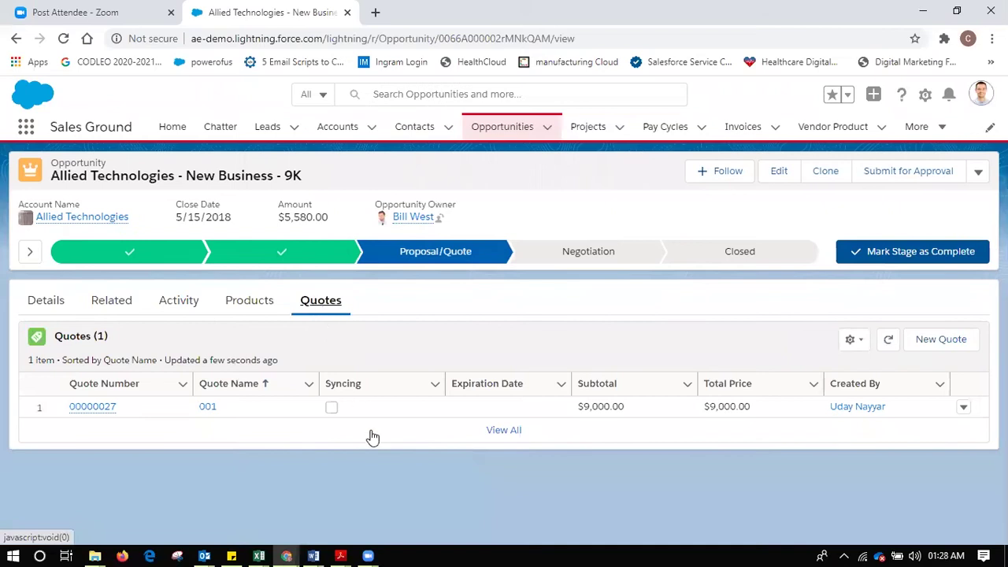
pyautogui.click(958, 349)
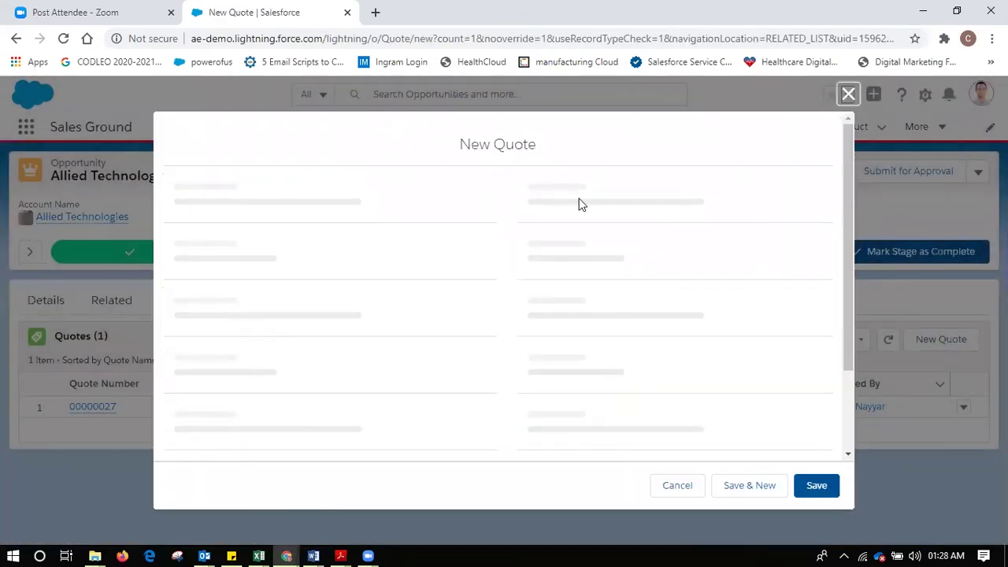
pyautogui.click(369, 246)
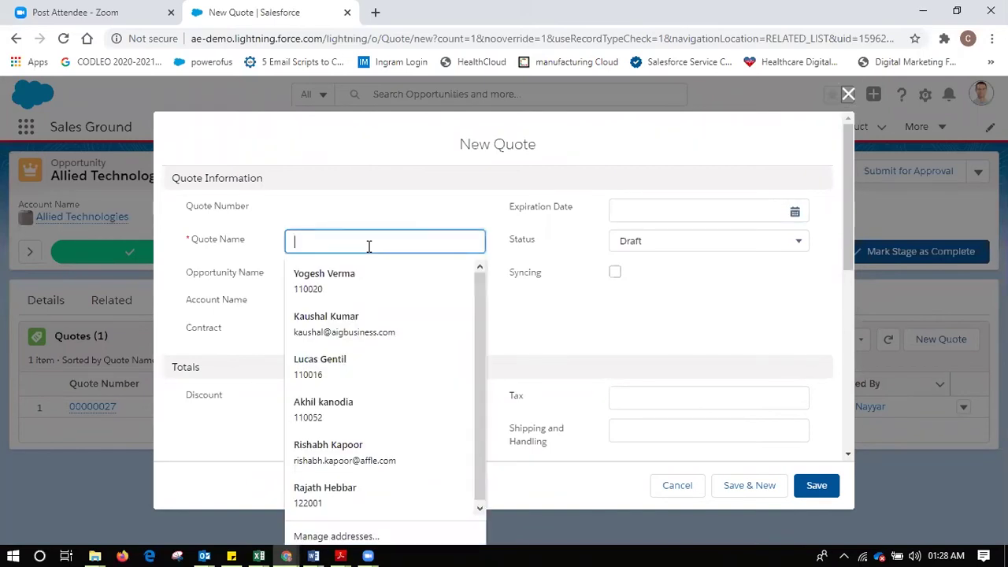
pyautogui.write('Allied Tech Q123 -Ex Fan')
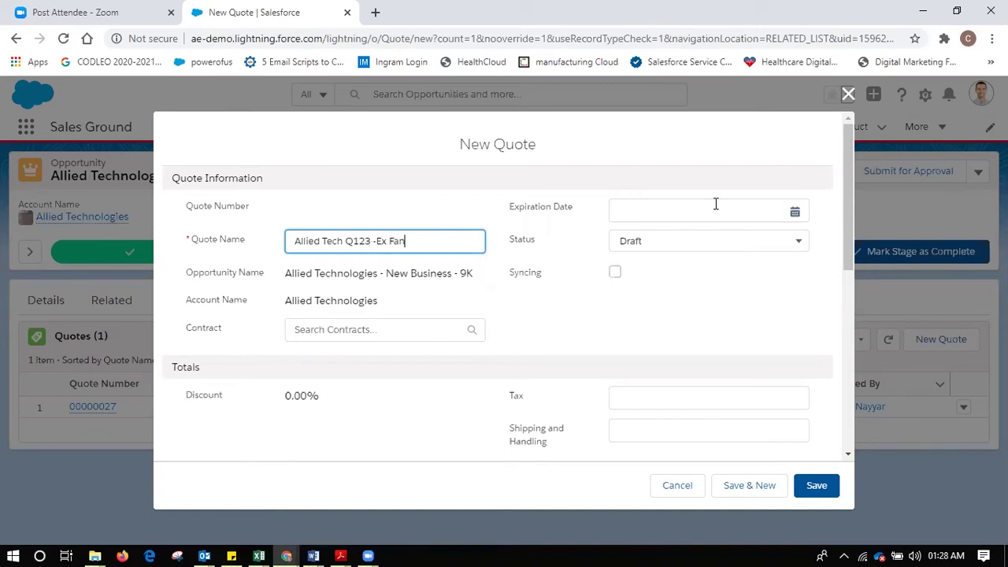
# - Set the quote's expiration date to 8/31/2020, review contract and 0.00% discount fields, and save
pyautogui.click(716, 204)
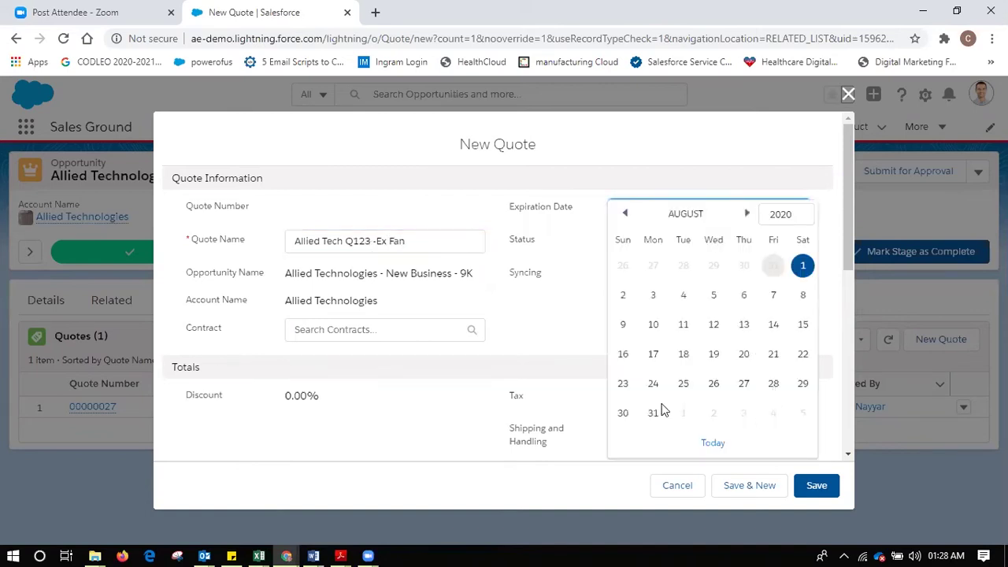
pyautogui.click(654, 412)
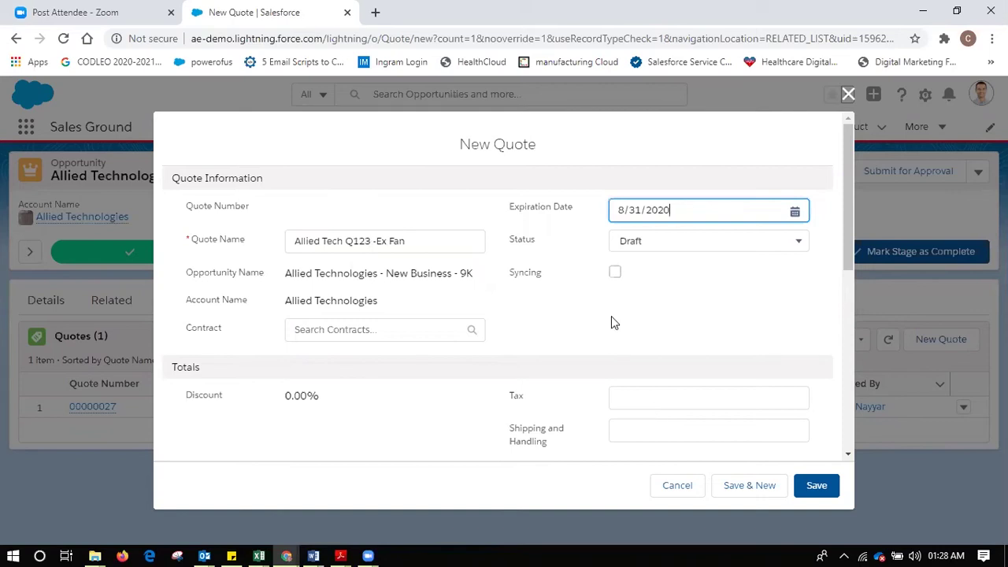
pyautogui.click(437, 330)
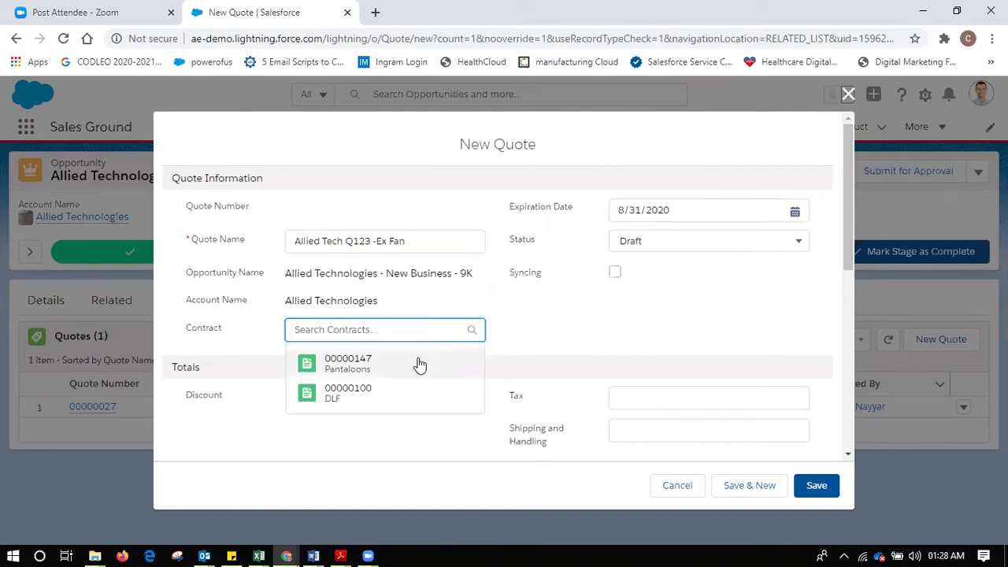
pyautogui.click(641, 346)
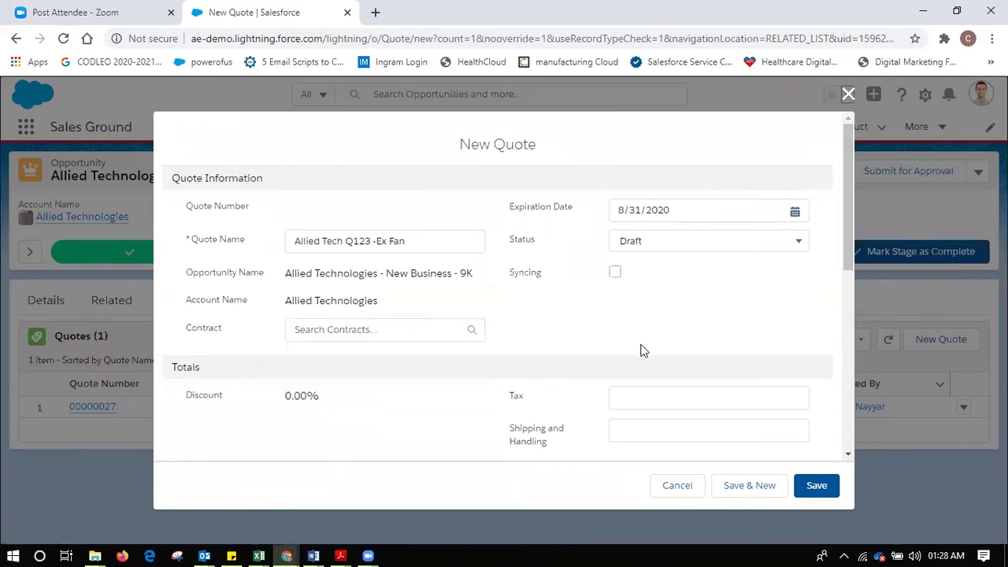
pyautogui.tripleClick(290, 395)
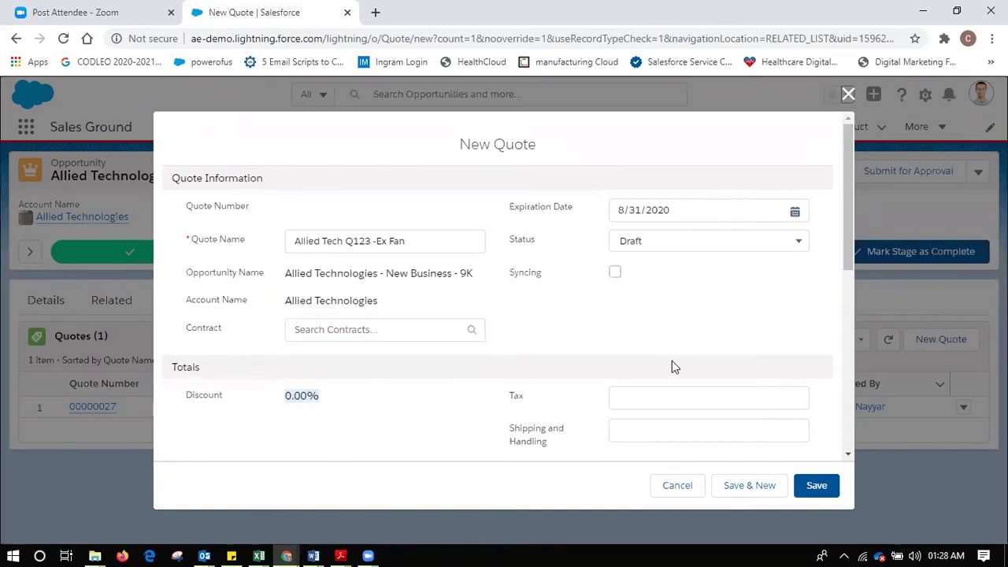
pyautogui.moveTo(851, 253); pyautogui.dragTo(854, 402)
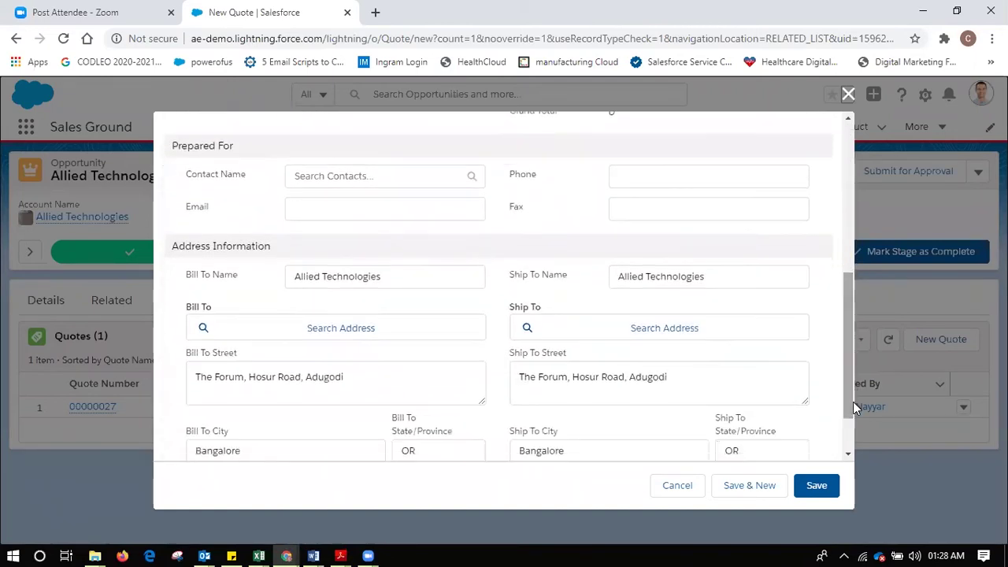
pyautogui.click(816, 491)
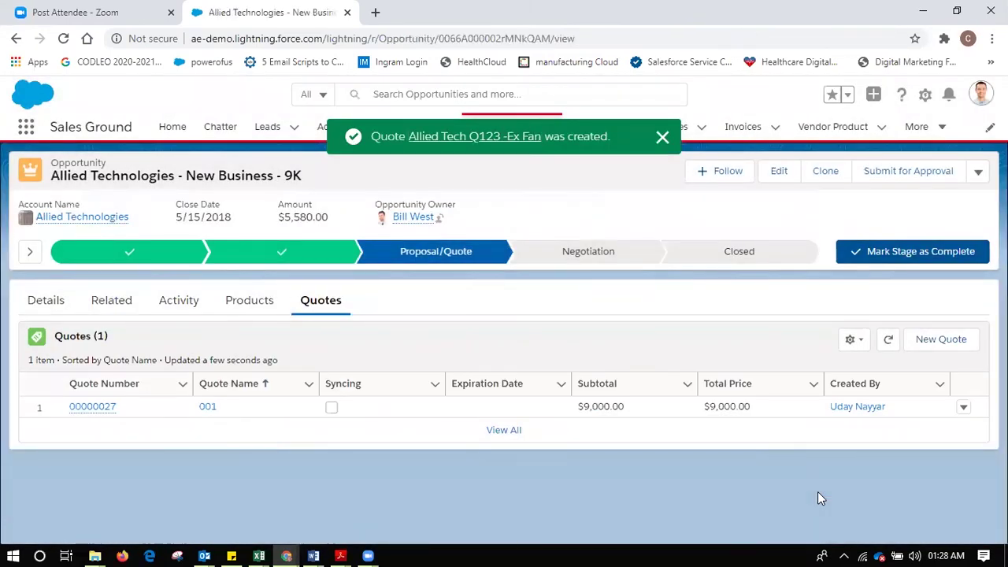
# - Reopen Allied Technologies - New Business - 9K and open quote 00000078 from its Quotes tab
pyautogui.click(502, 127)
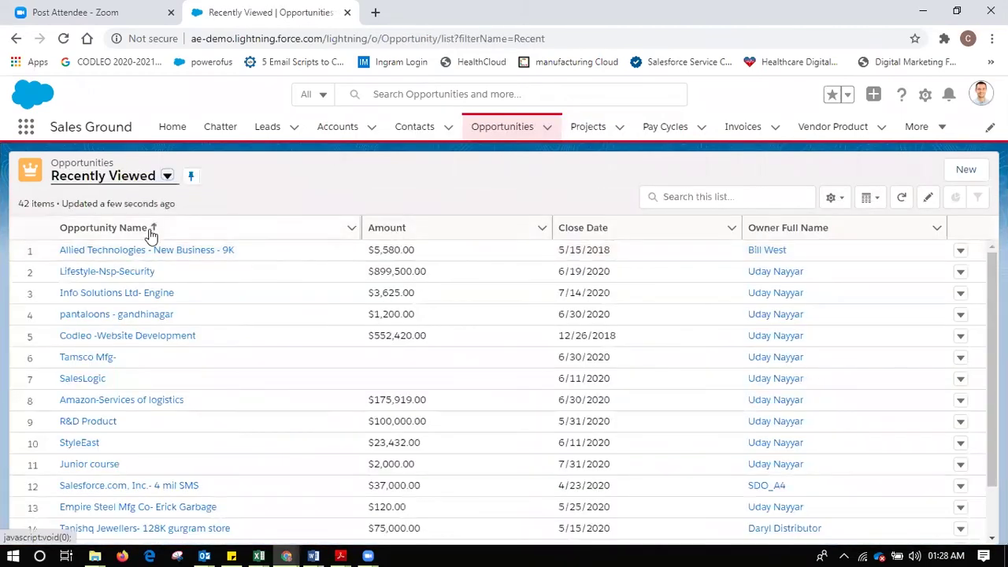
pyautogui.click(150, 249)
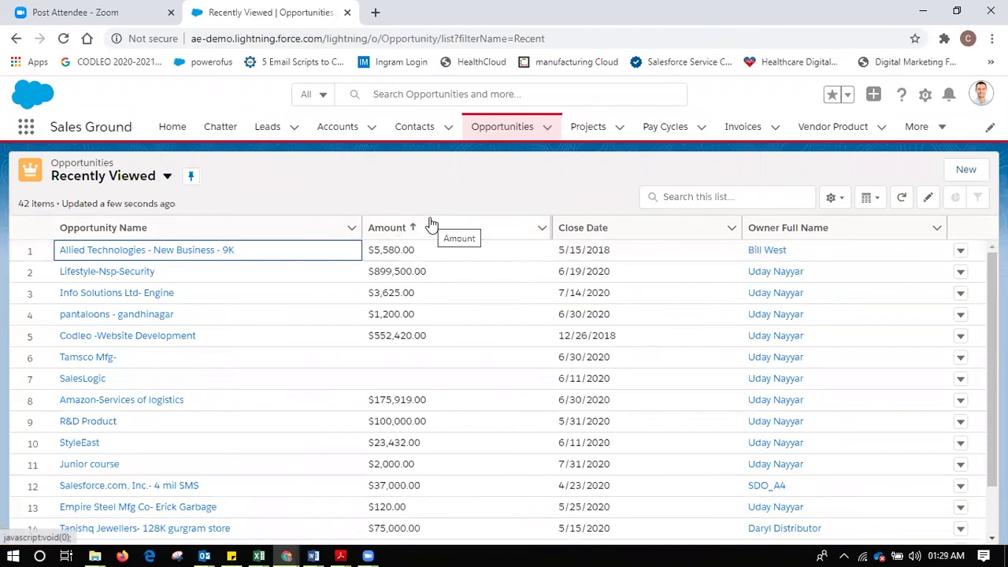
pyautogui.click(156, 251)
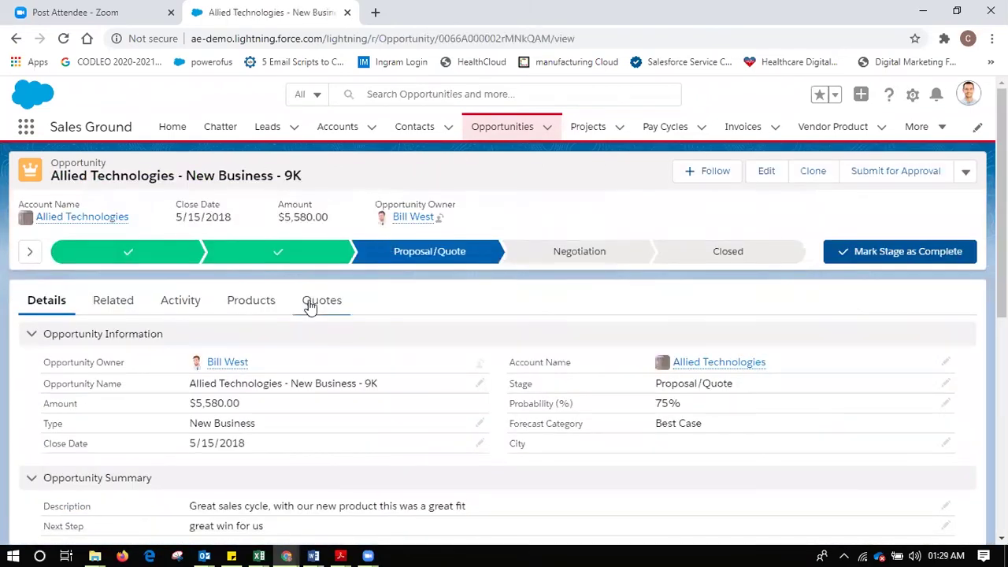
pyautogui.click(315, 306)
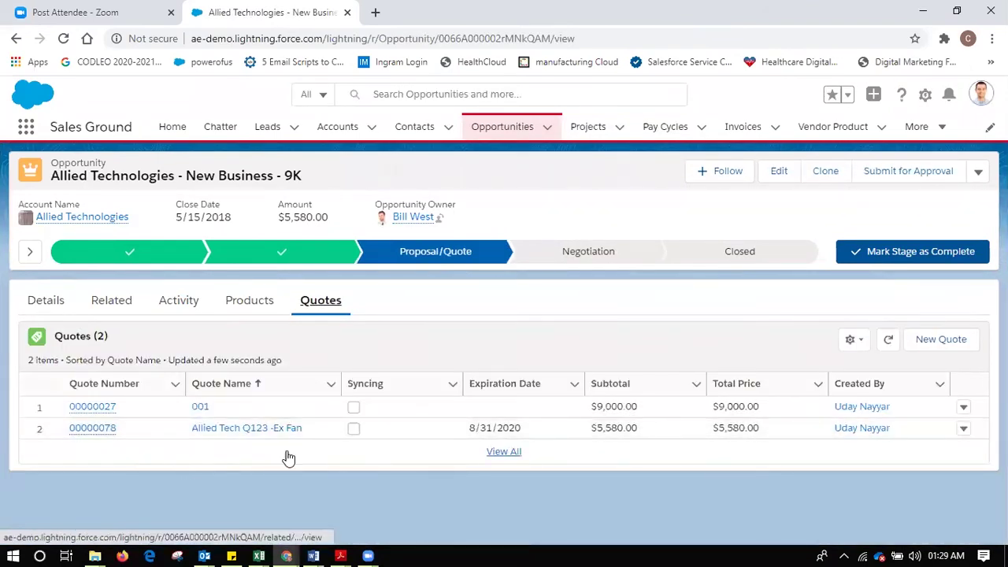
pyautogui.click(105, 431)
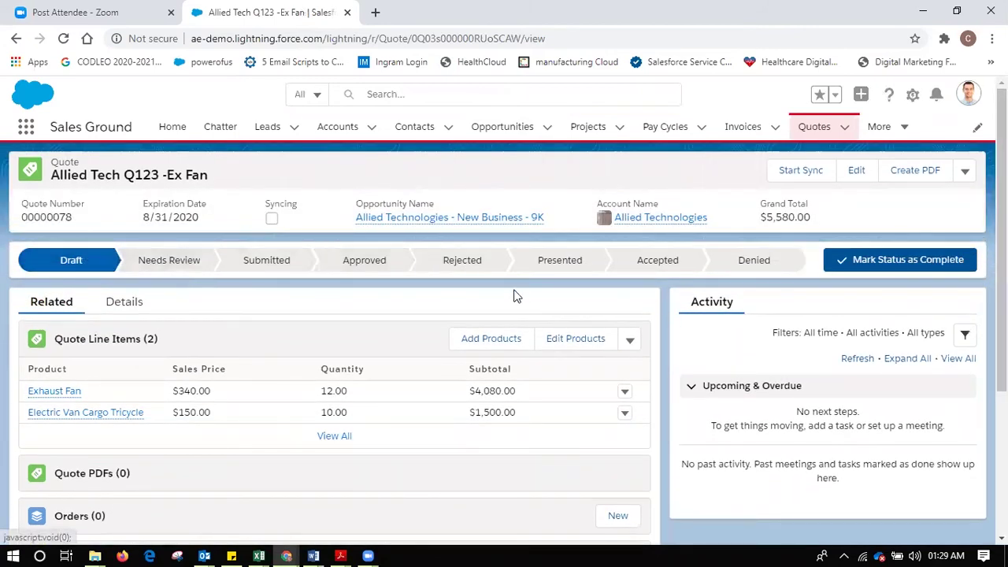
# - Try the Needs Review, Submitted and Presented stages, then mark Approved as the quote's current status
pyautogui.click(185, 267)
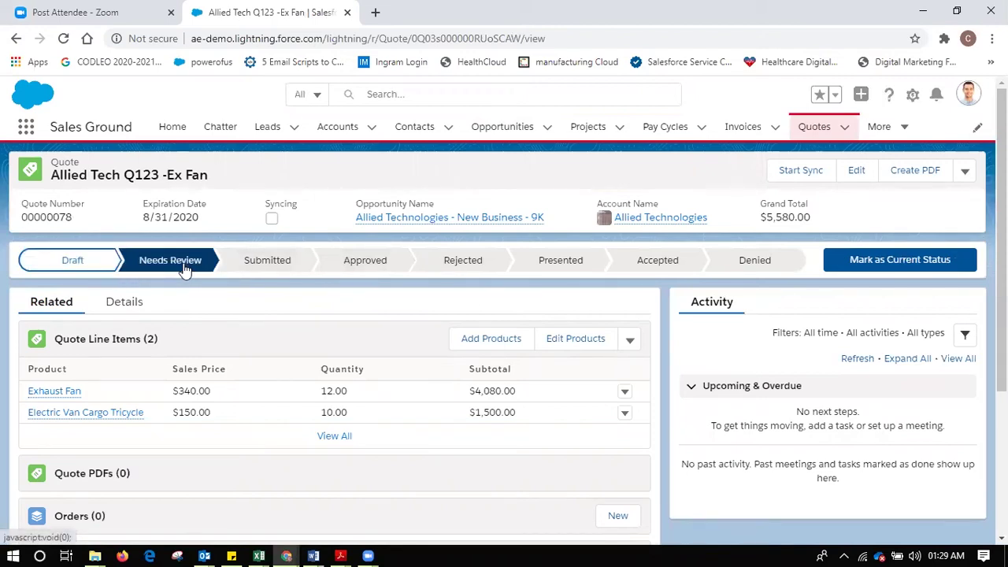
pyautogui.click(273, 265)
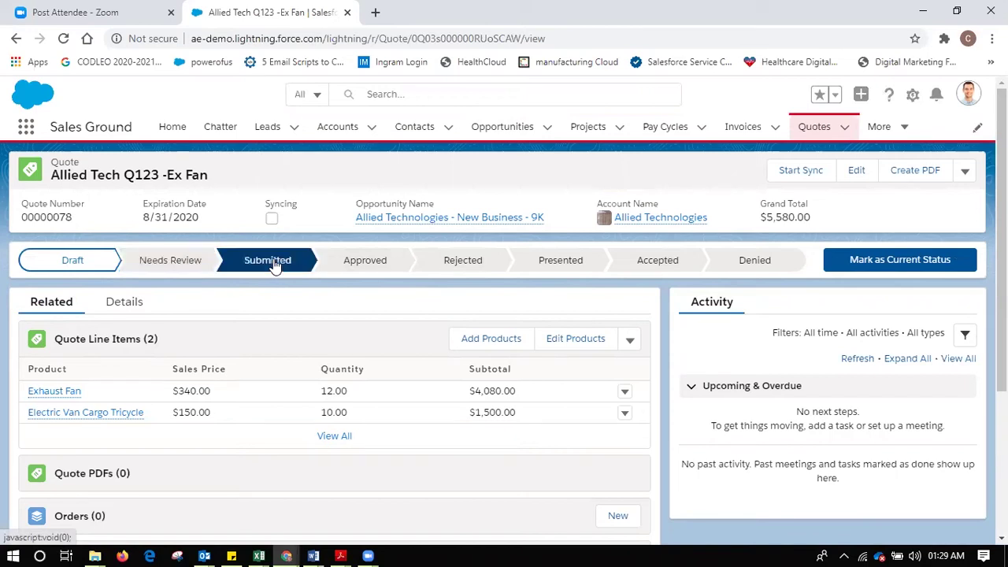
pyautogui.click(360, 266)
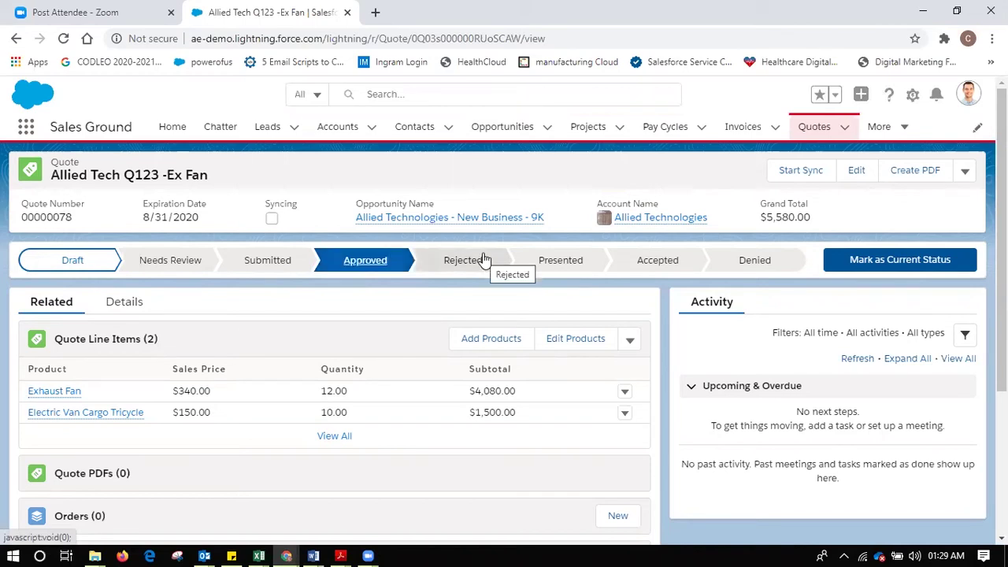
pyautogui.click(562, 265)
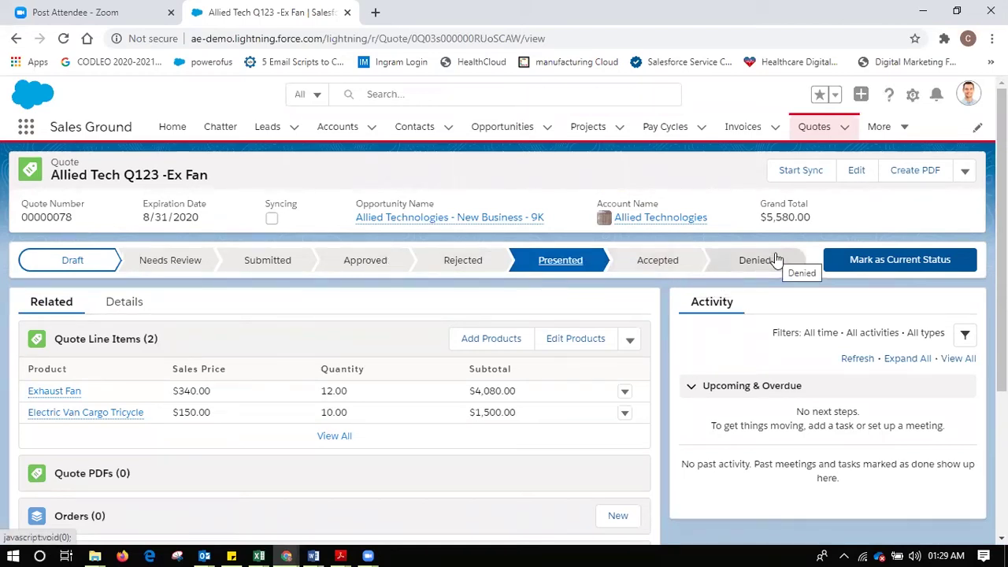
pyautogui.click(365, 262)
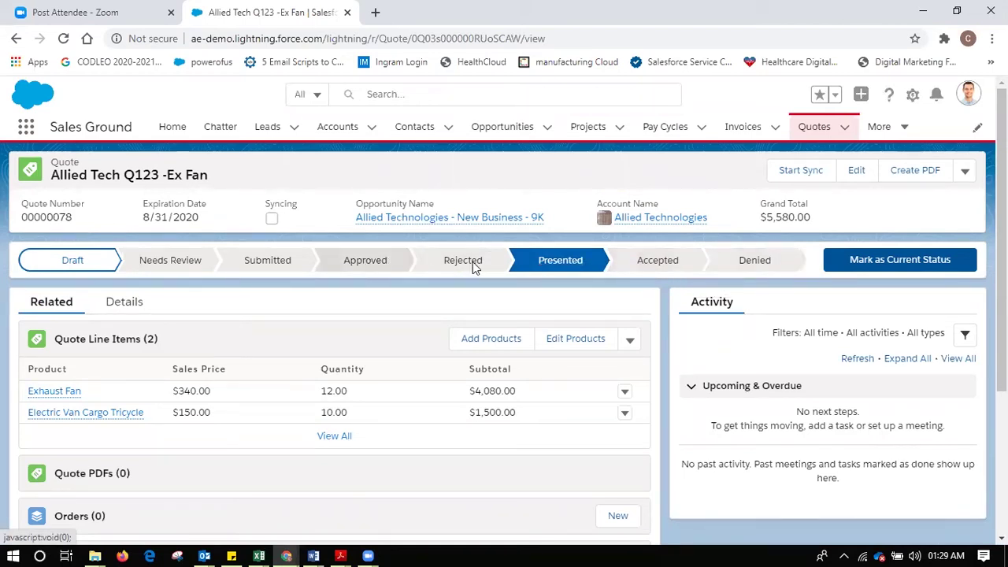
pyautogui.click(868, 265)
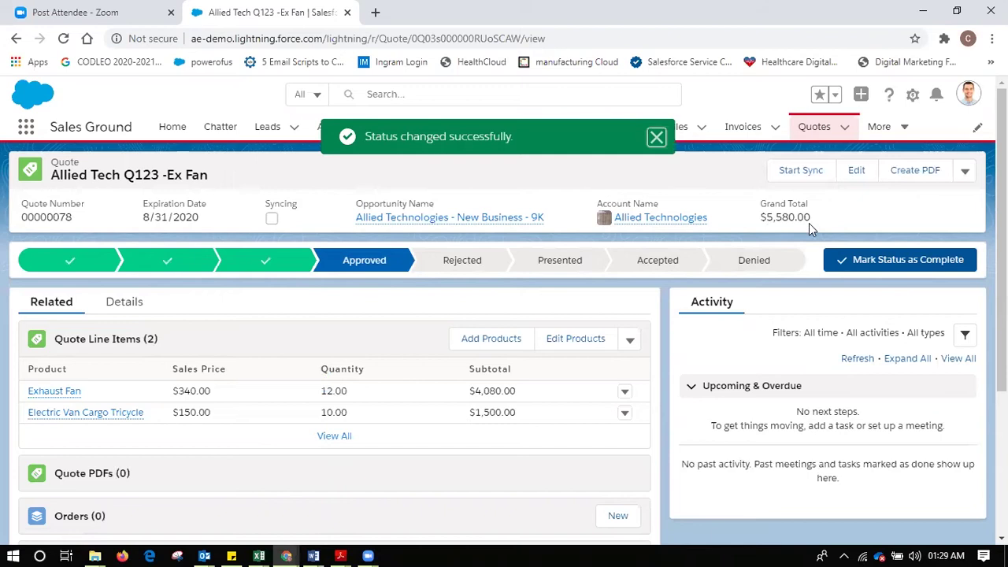
# - Generate the quote PDF with the $5,580.00 grand total, then save it and start an email
pyautogui.click(912, 175)
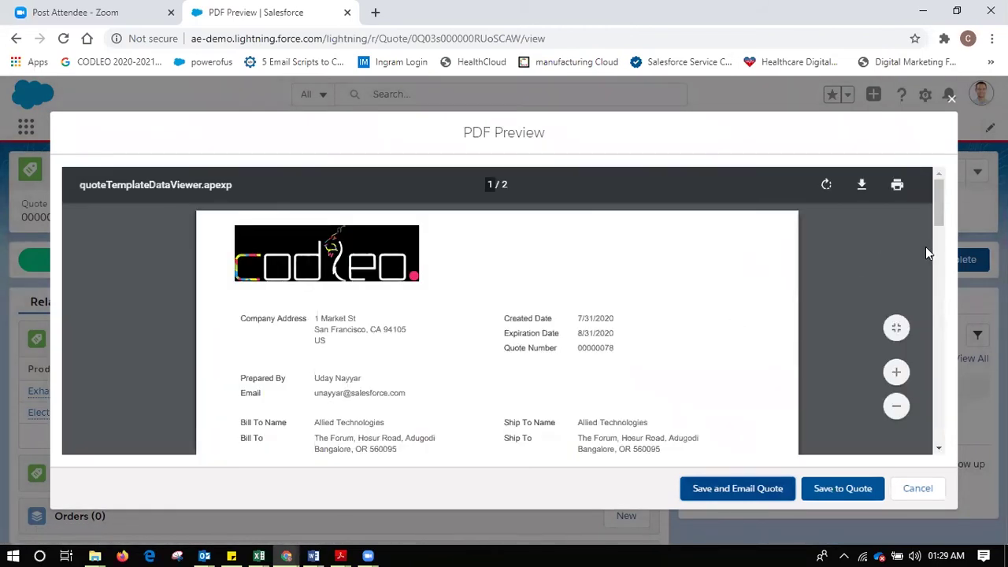
pyautogui.moveTo(939, 204); pyautogui.dragTo(945, 419)
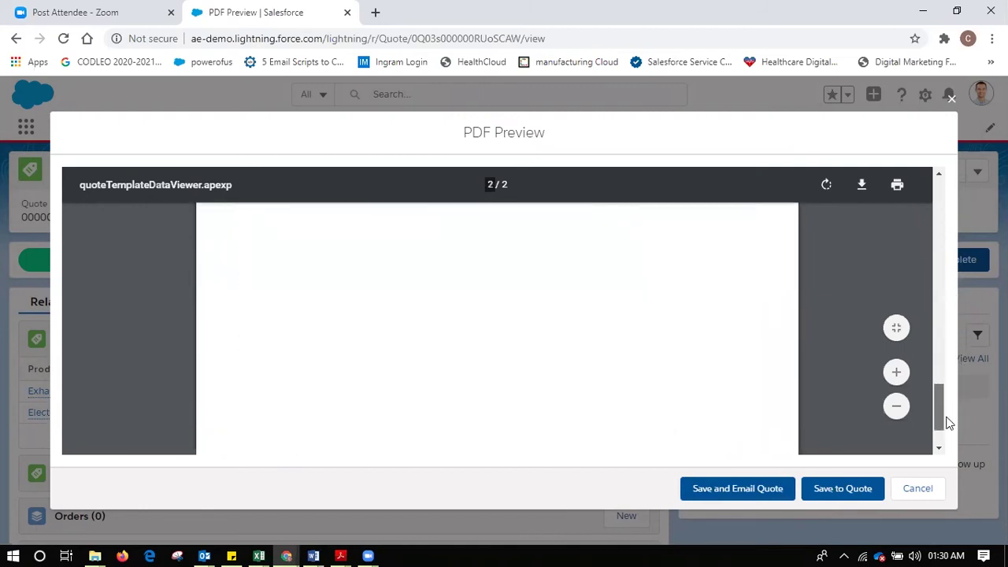
pyautogui.scroll(15, 926, 336)
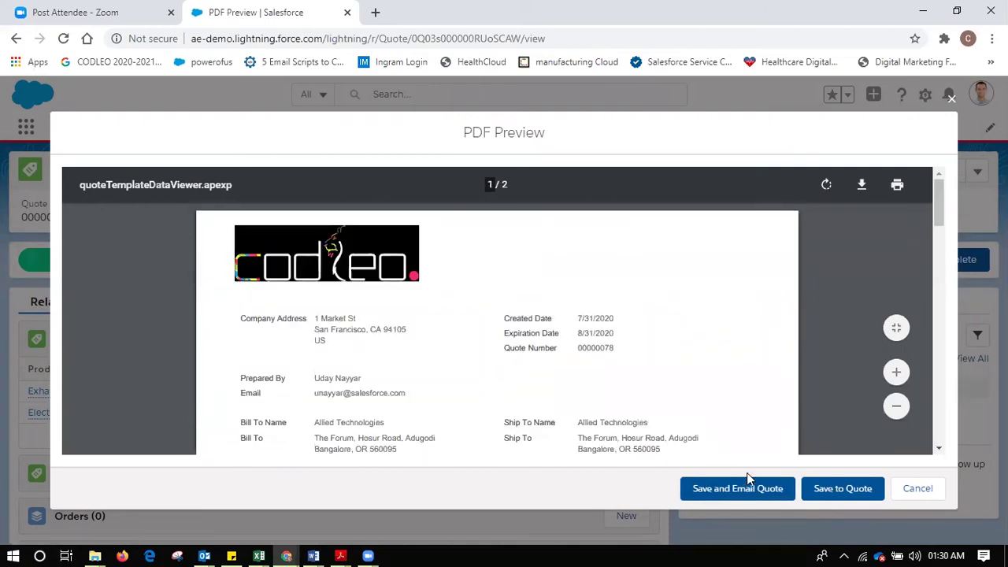
pyautogui.click(747, 489)
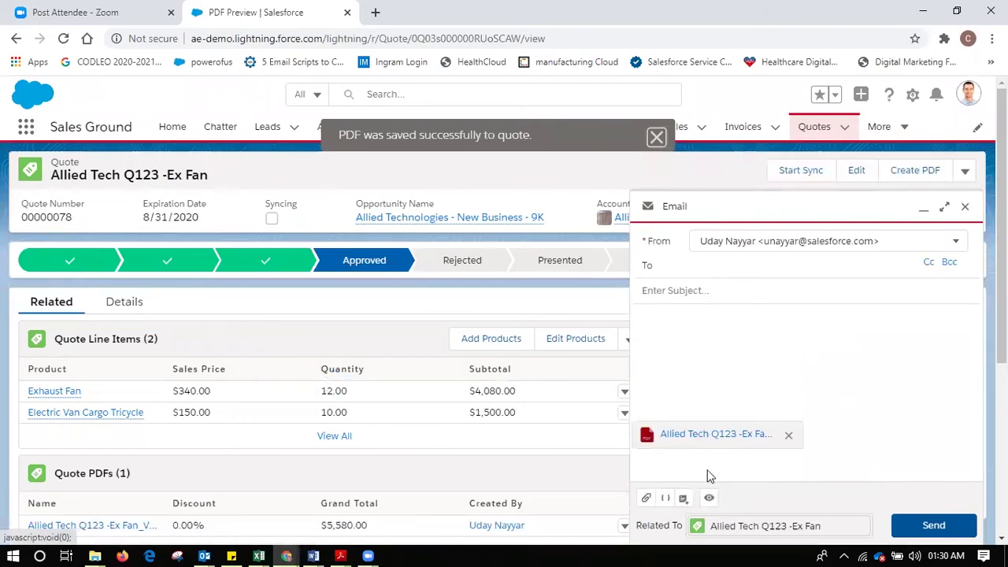
# - Fill the email body with the Codleo Email Template, replacing the existing content
pyautogui.click(684, 498)
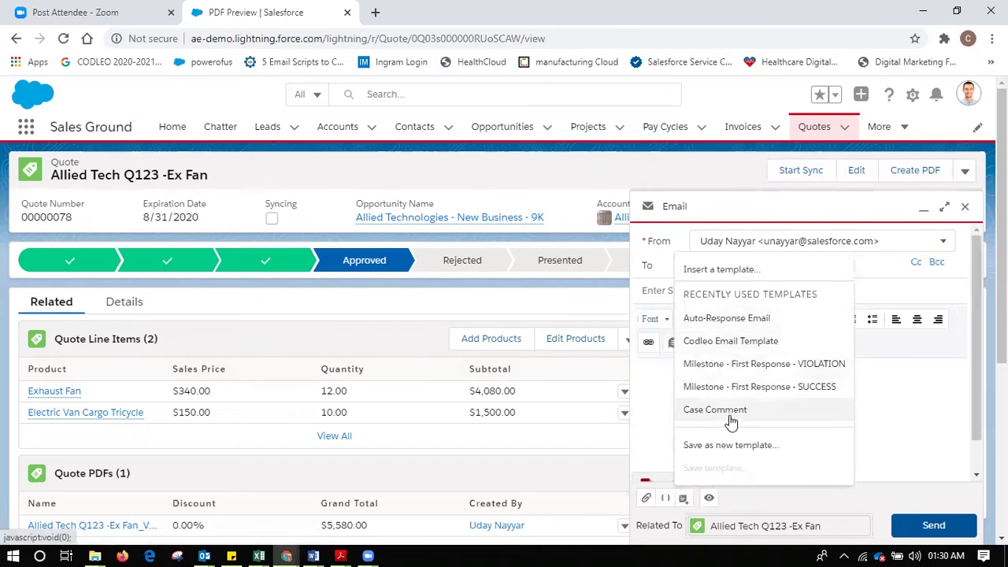
pyautogui.click(726, 341)
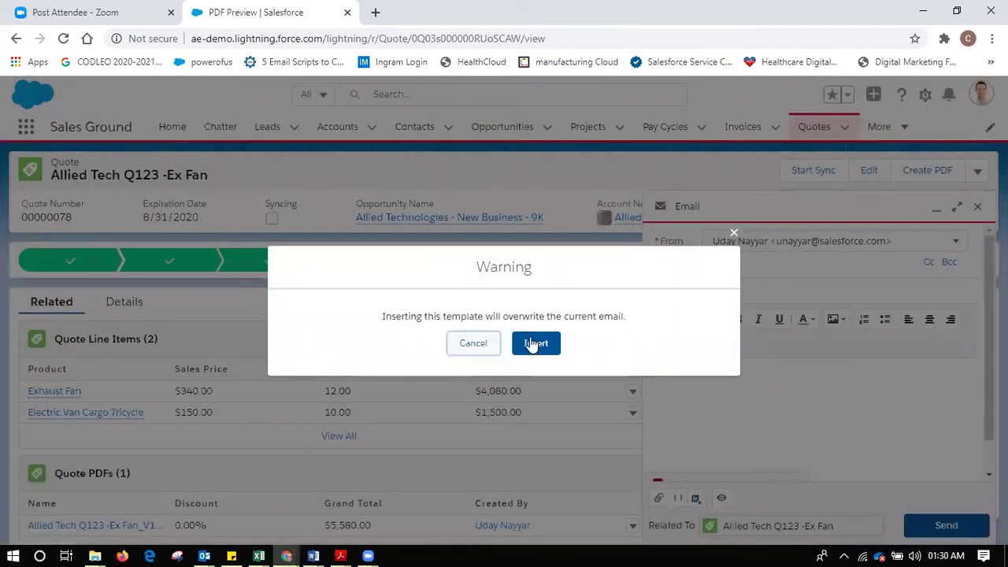
pyautogui.click(534, 345)
pyautogui.scroll(-1, 976, 326)
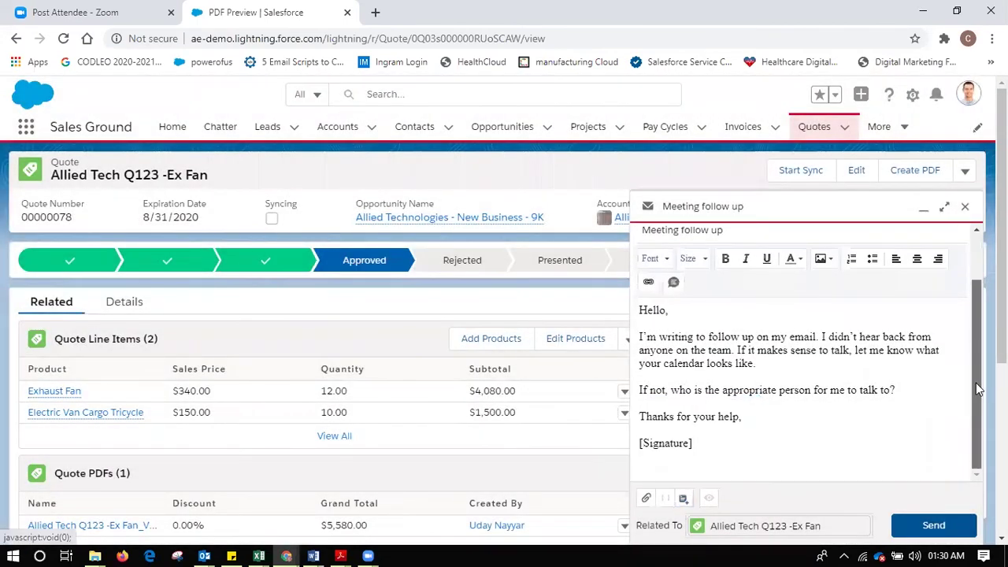
pyautogui.scroll(1, 968, 331)
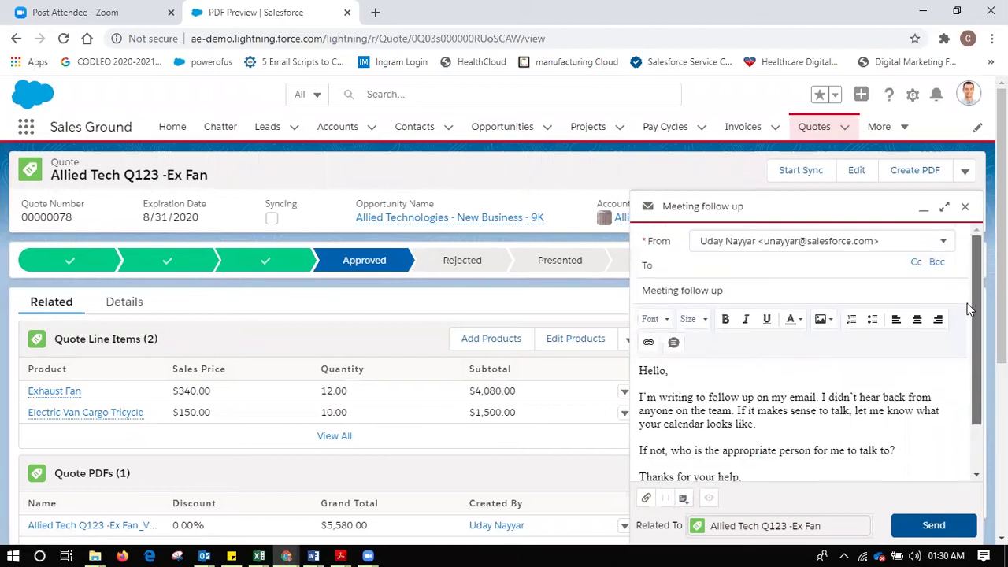
# - Add the suggested contact as the To recipient and send the Meeting follow up email
pyautogui.click(934, 528)
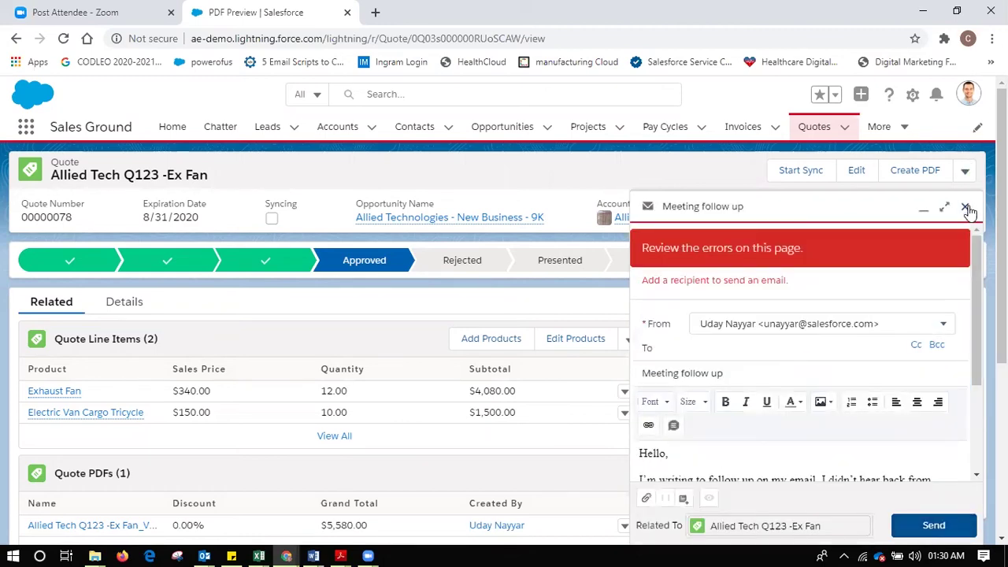
pyautogui.click(698, 356)
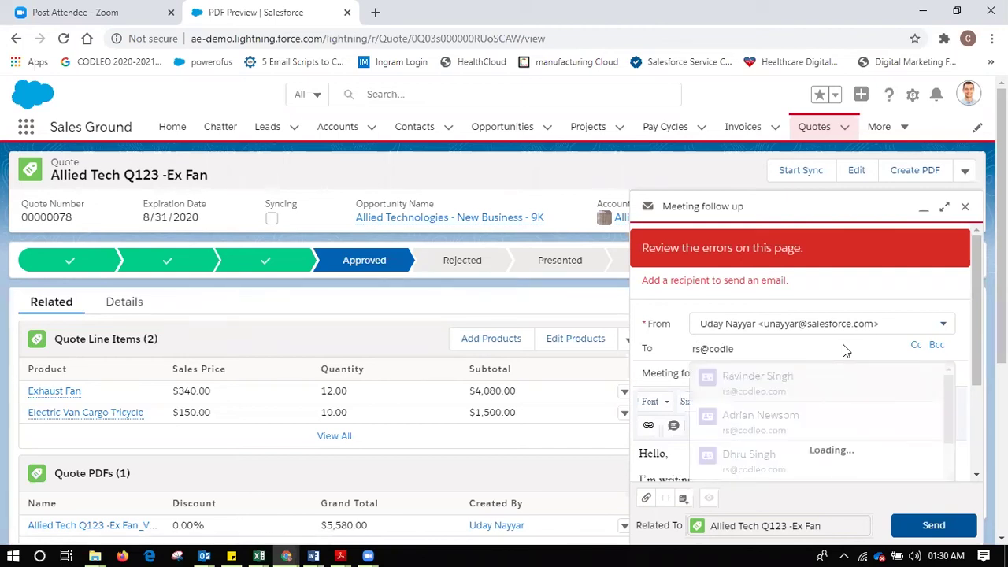
pyautogui.click(809, 396)
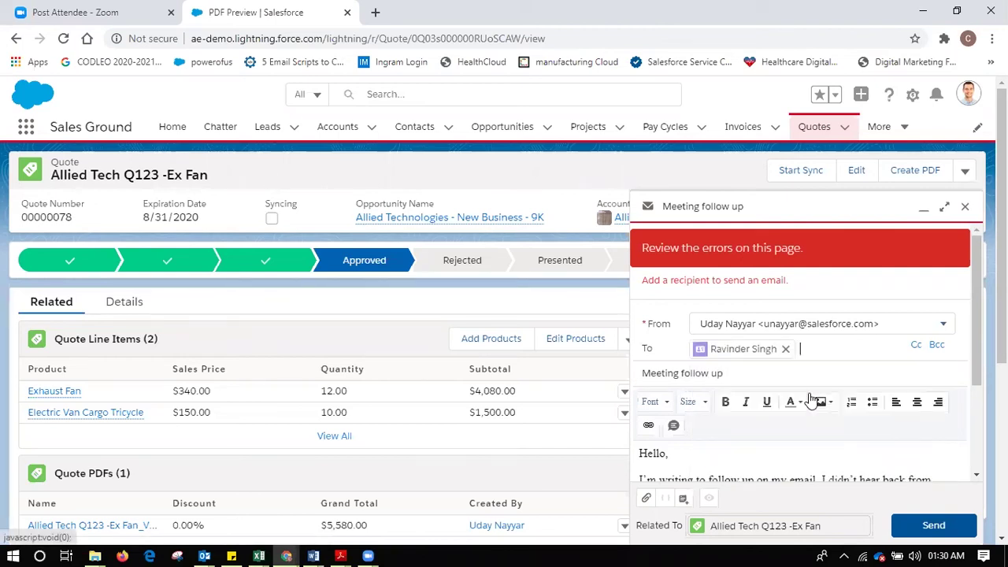
pyautogui.click(928, 523)
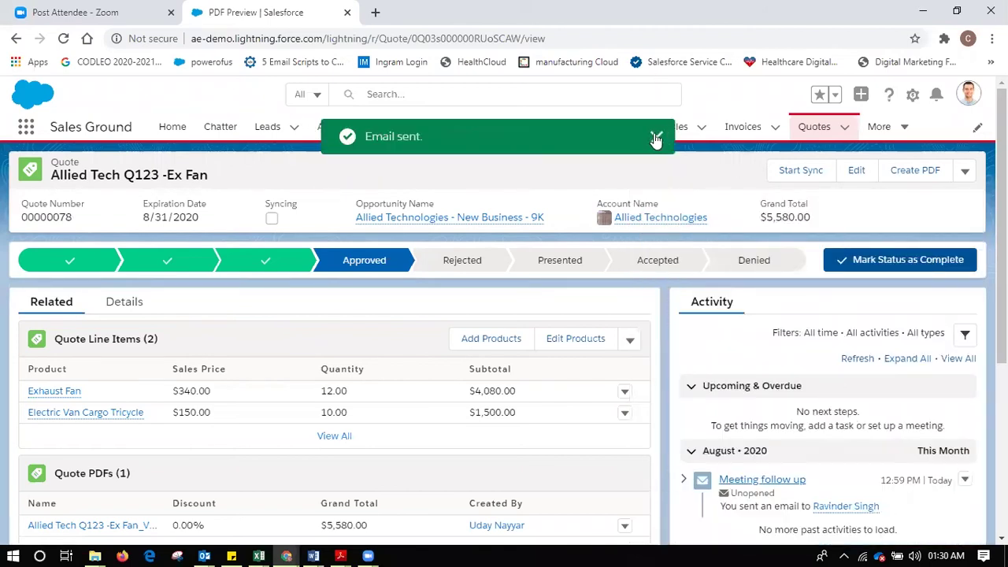
pyautogui.click(655, 137)
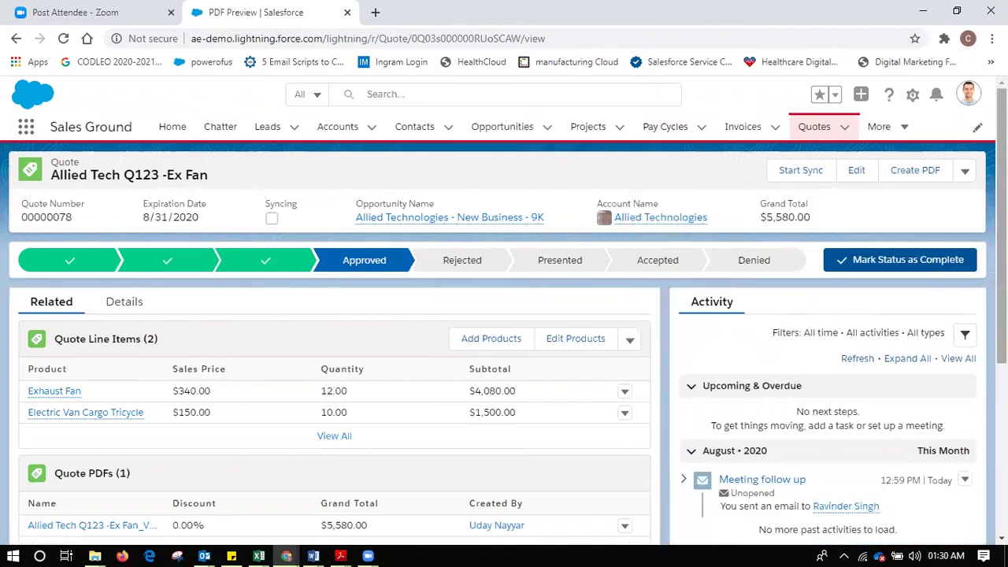
# - From the quote, open the Allied Technologies opportunity and mark Negotiation as its current stage
pyautogui.scroll(-3, 504, 315)
pyautogui.scroll(3, 504, 315)
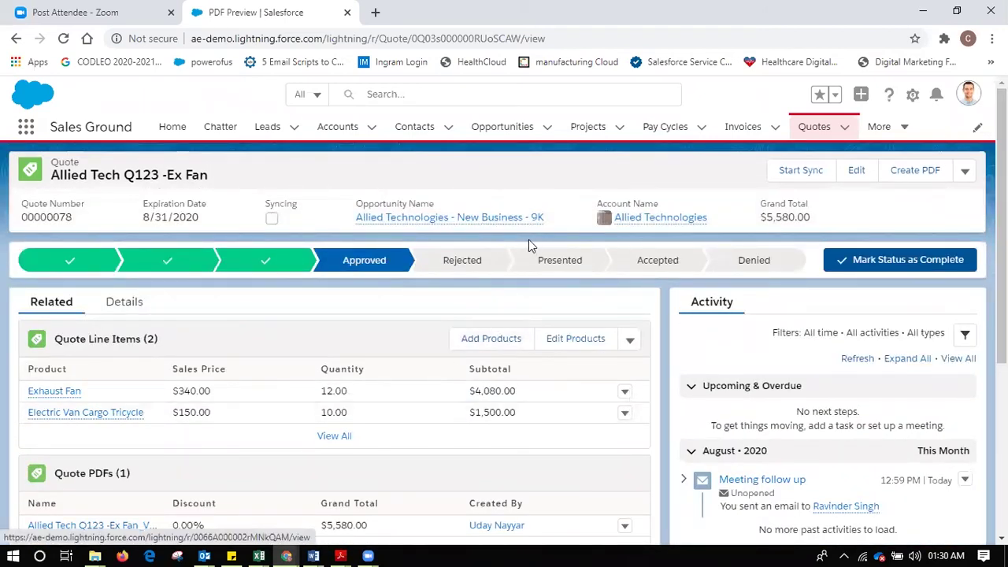
pyautogui.click(495, 217)
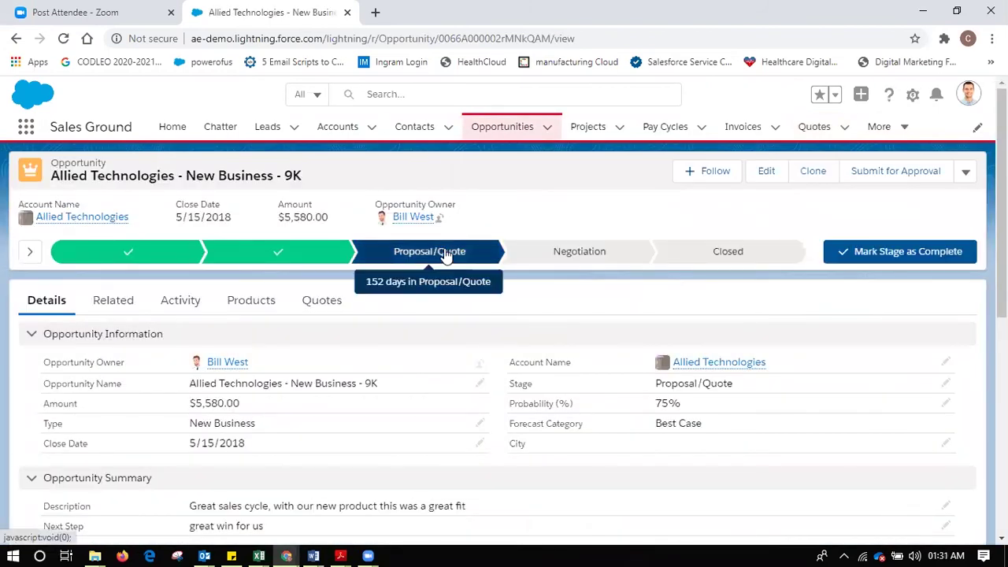
pyautogui.click(325, 305)
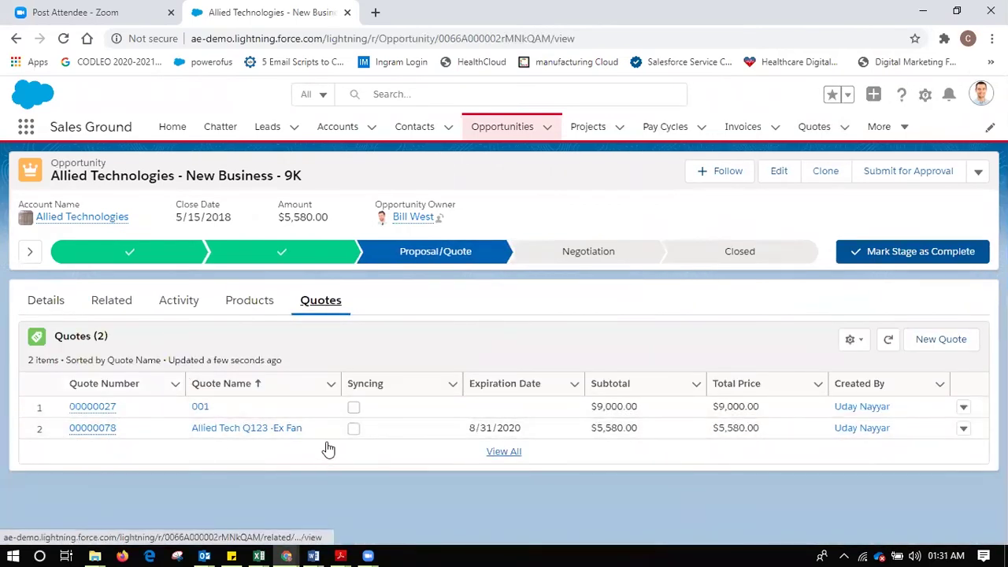
pyautogui.click(582, 257)
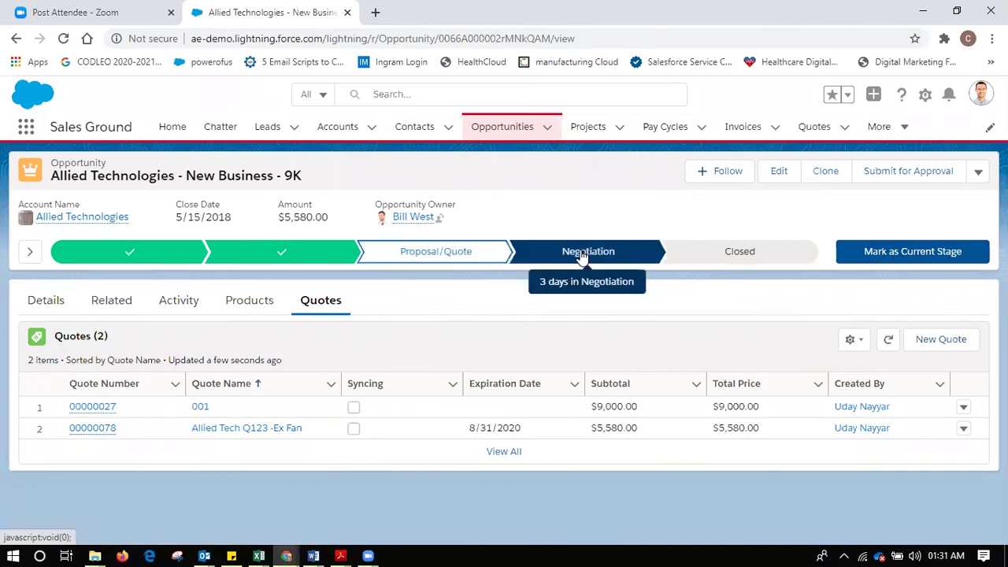
pyautogui.click(921, 260)
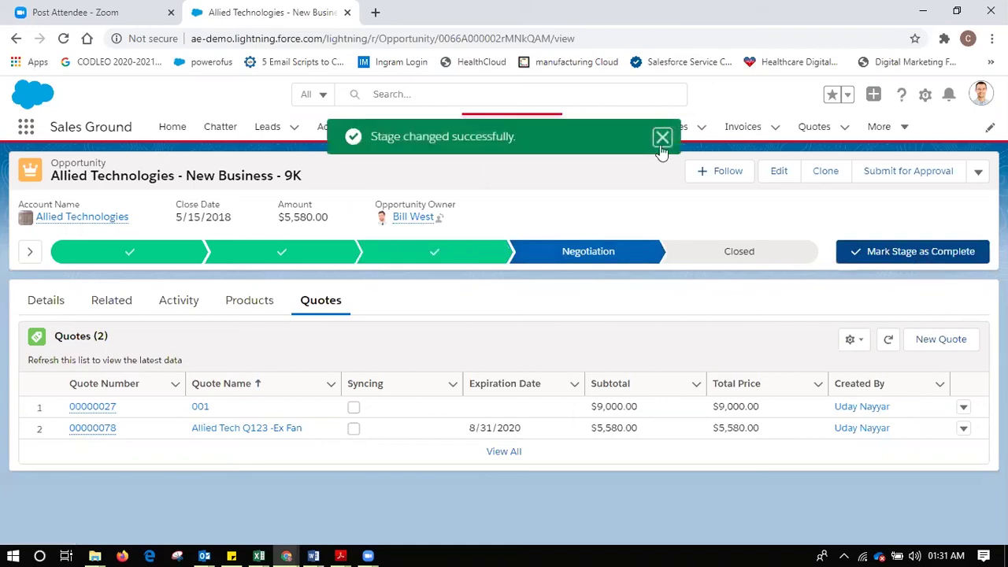
pyautogui.click(662, 139)
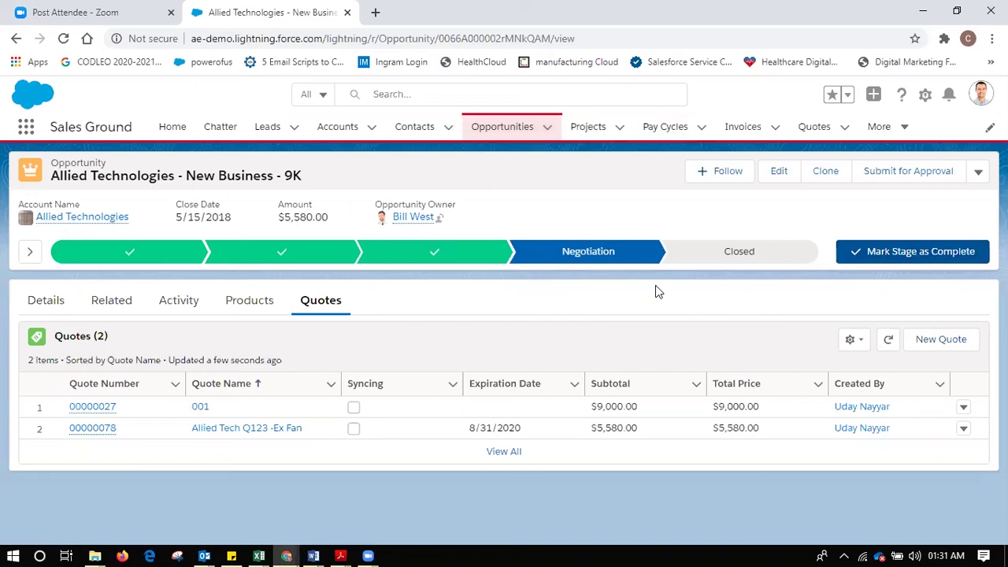
# - Pick the Closed stage and review the closing stage options, keeping Closed Won
pyautogui.click(759, 255)
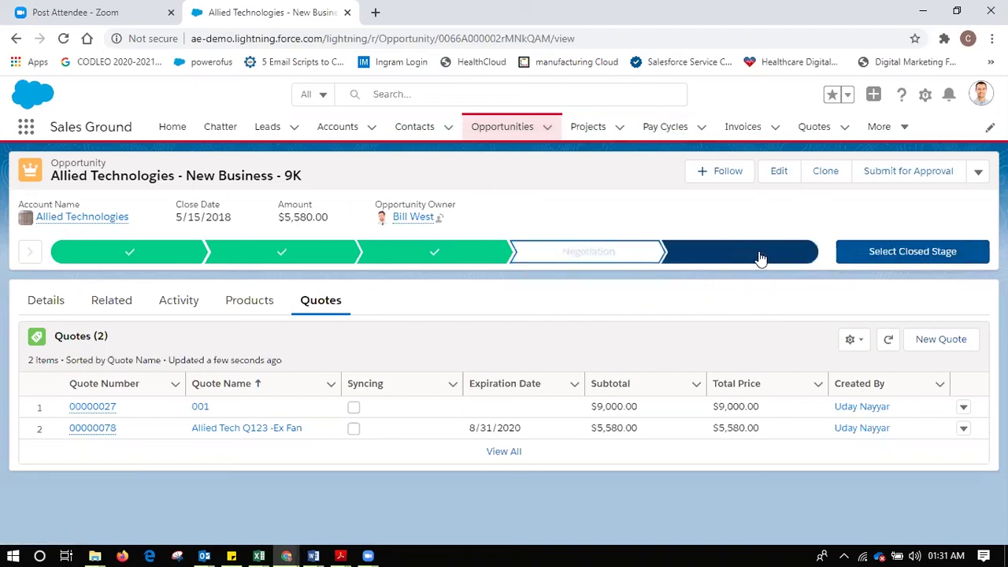
pyautogui.click(892, 260)
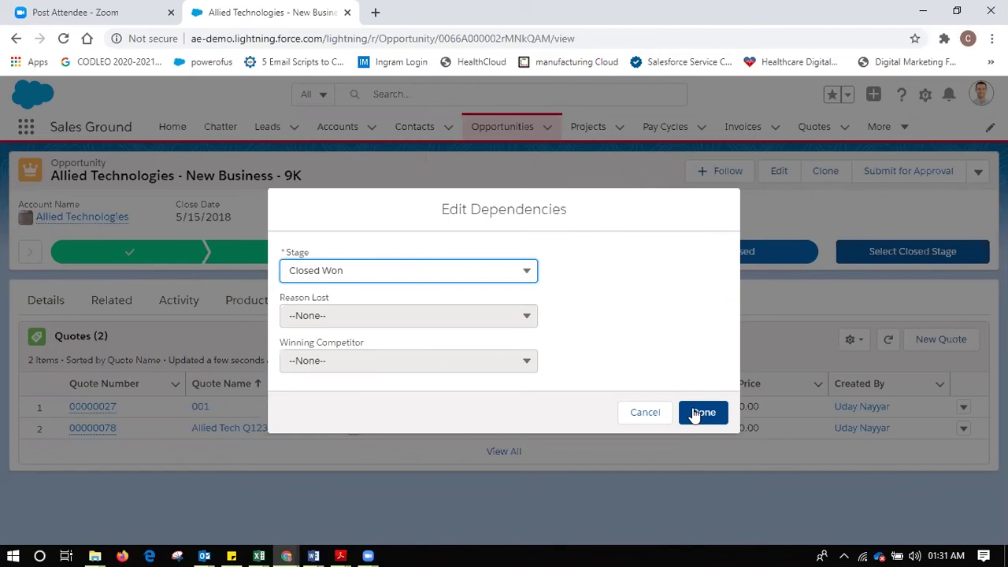
pyautogui.click(392, 271)
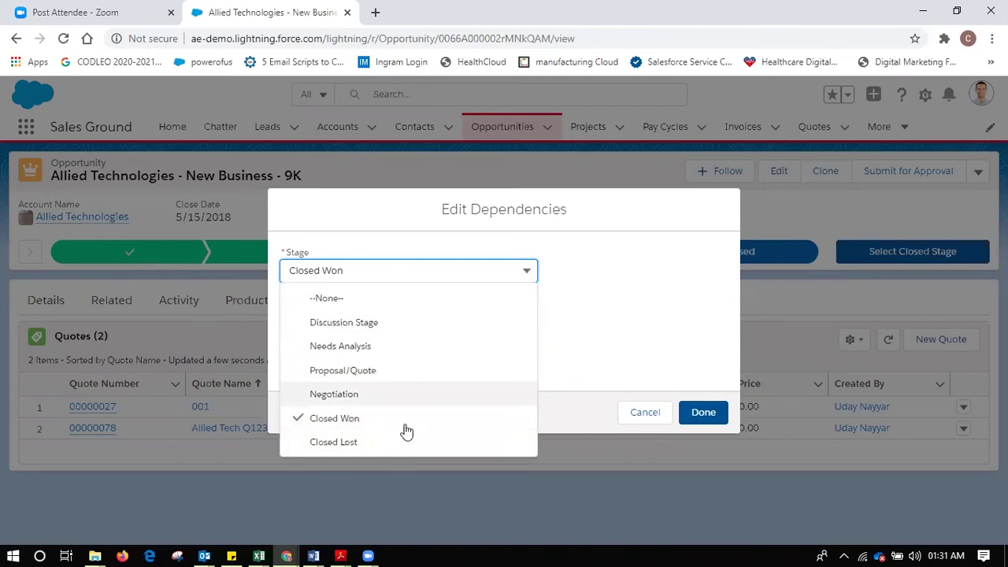
pyautogui.click(607, 333)
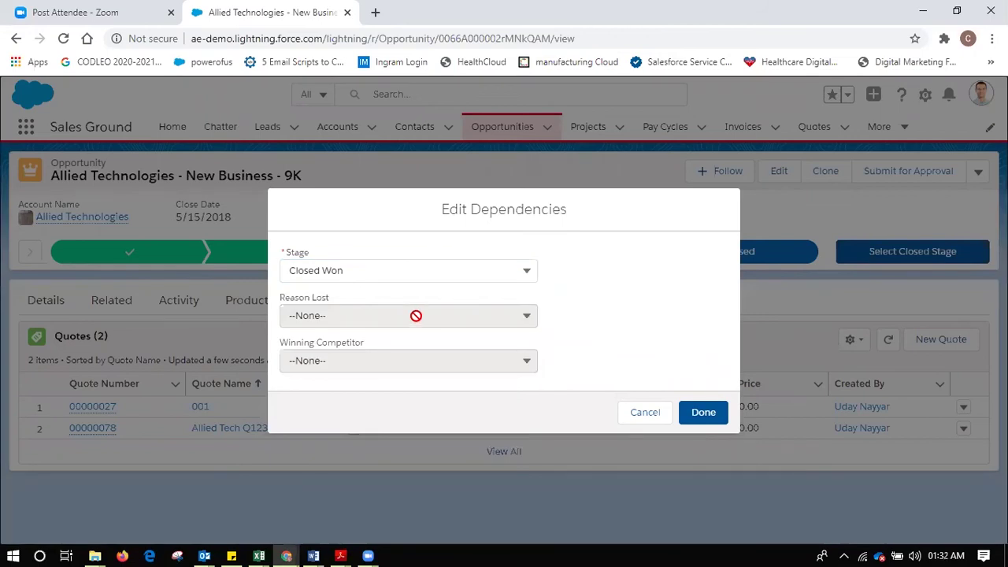
pyautogui.click(411, 270)
pyautogui.click(650, 312)
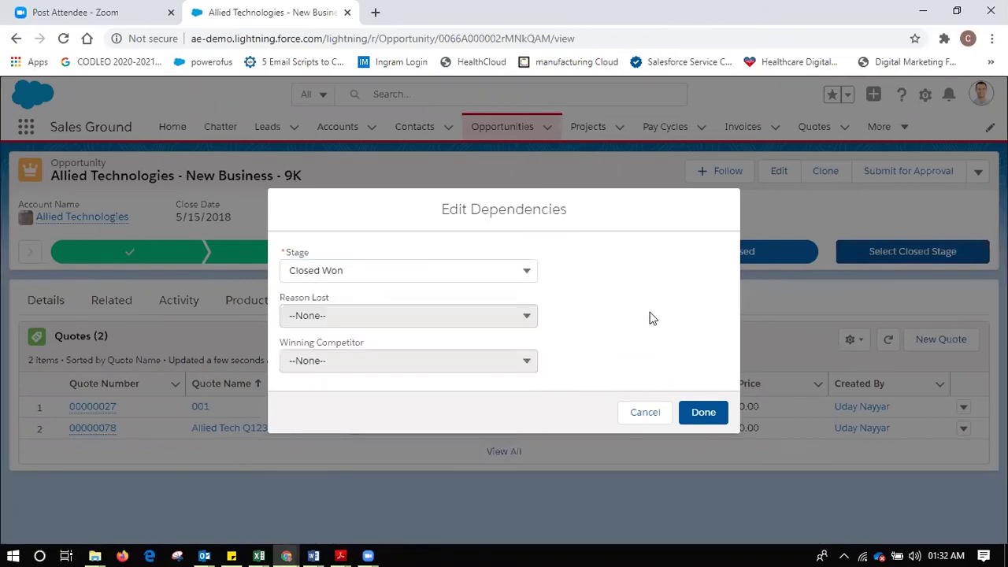
# - Try Closed Lost with its loss reasons and competitors, revert to Closed Won, then cancel closing
pyautogui.click(433, 274)
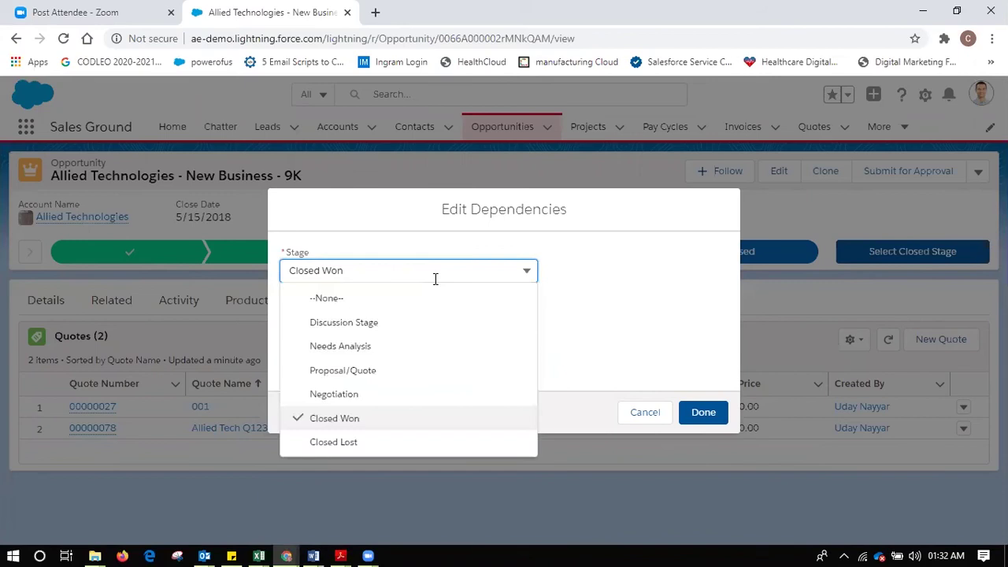
pyautogui.click(401, 443)
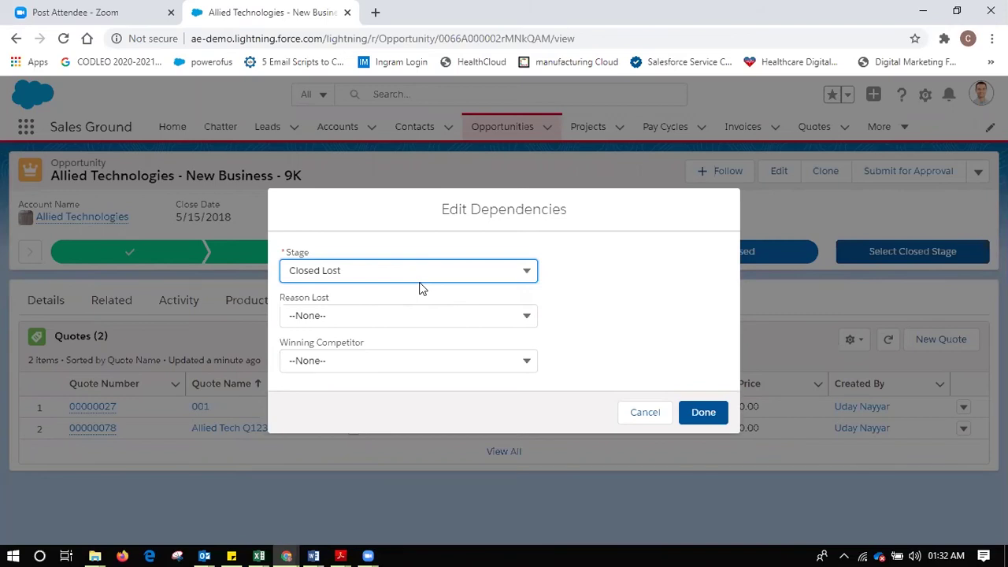
pyautogui.click(426, 317)
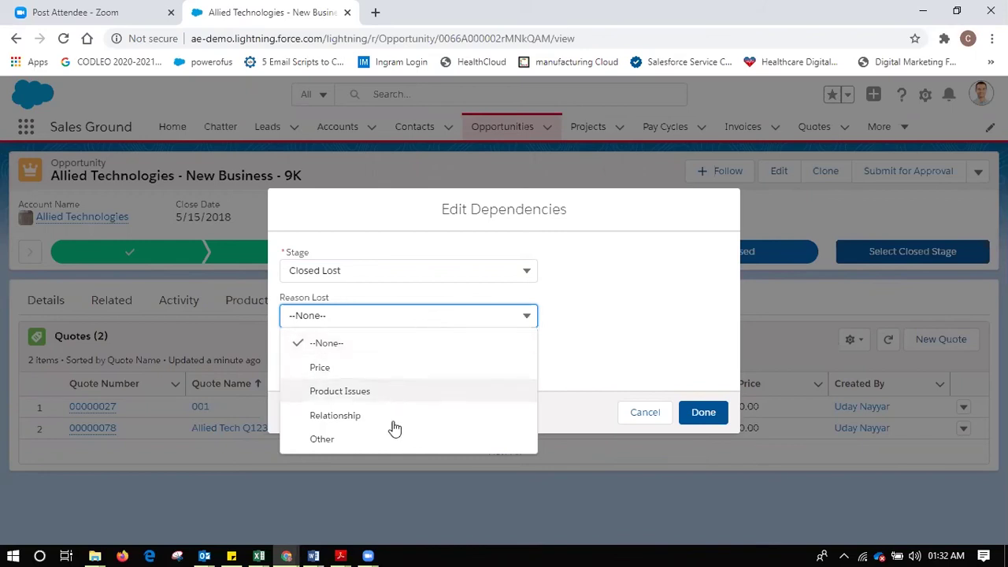
pyautogui.click(599, 351)
pyautogui.click(383, 359)
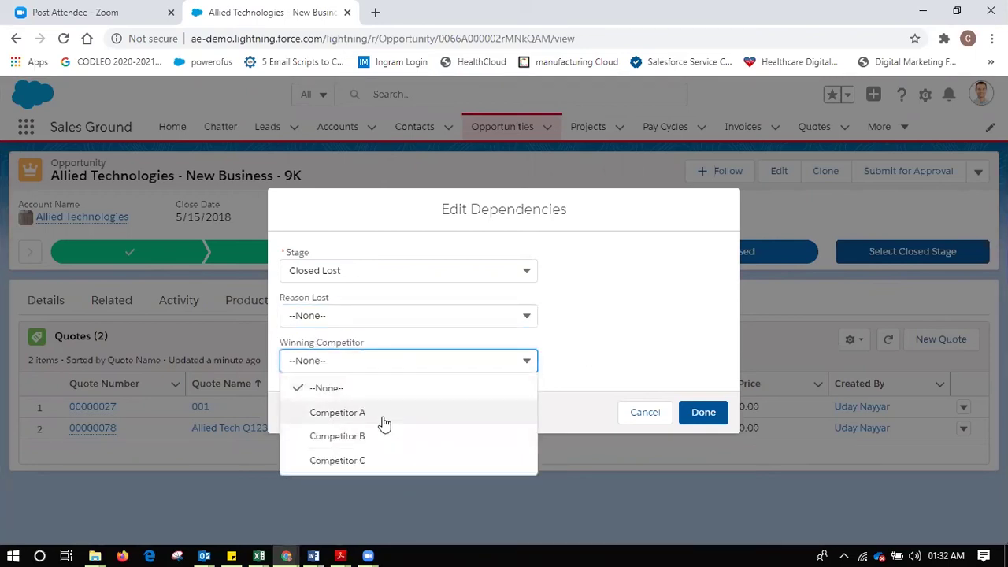
pyautogui.click(617, 341)
pyautogui.click(436, 271)
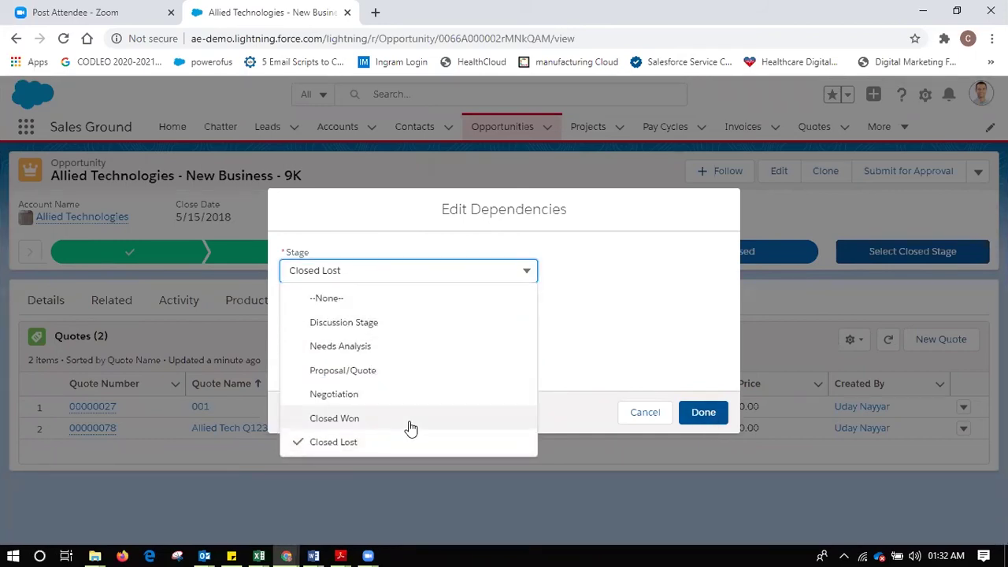
pyautogui.click(410, 425)
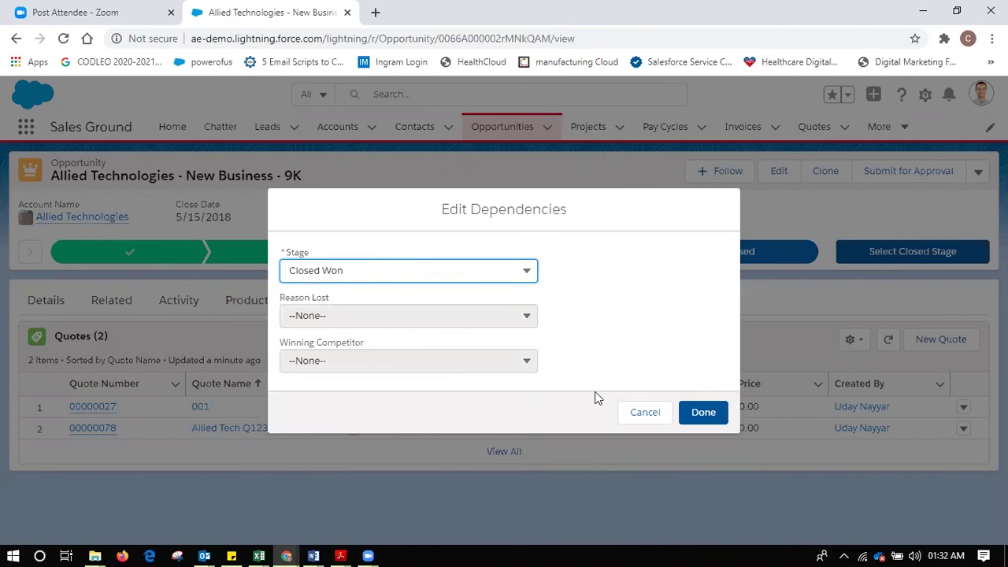
pyautogui.click(654, 418)
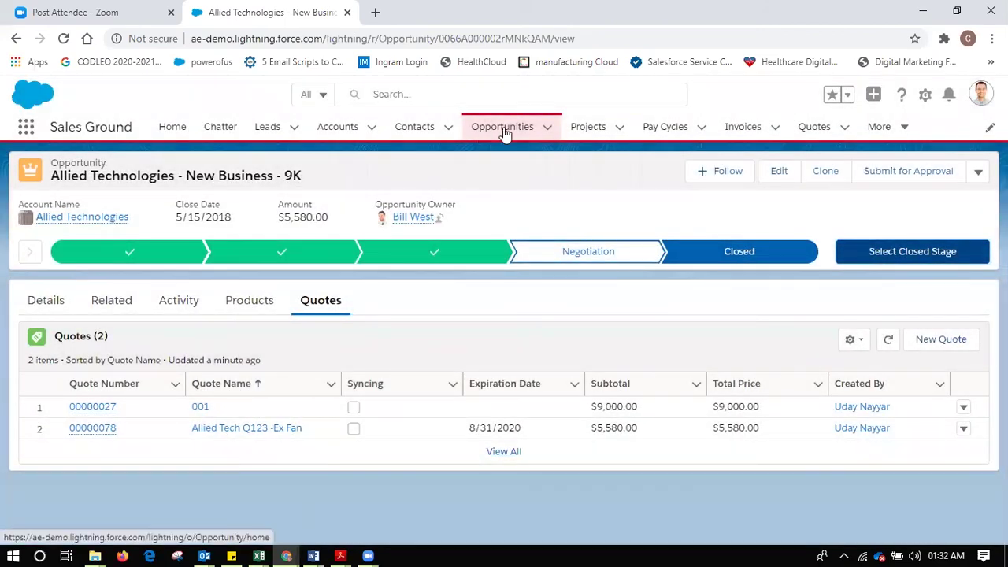
# - Switch the Opportunities tab to the All Opportunities list view displayed as Kanban
pyautogui.click(504, 132)
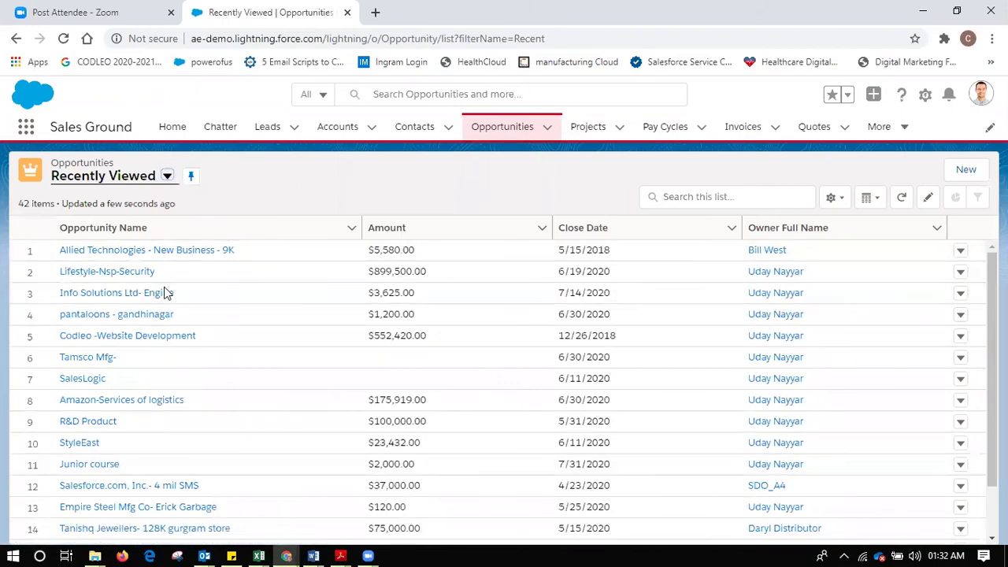
pyautogui.click(137, 183)
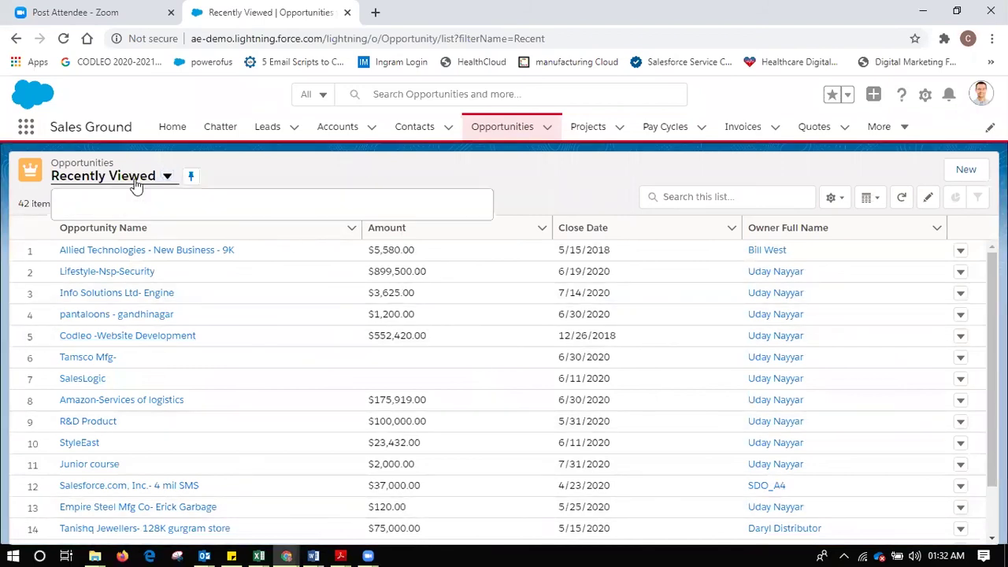
pyautogui.click(126, 288)
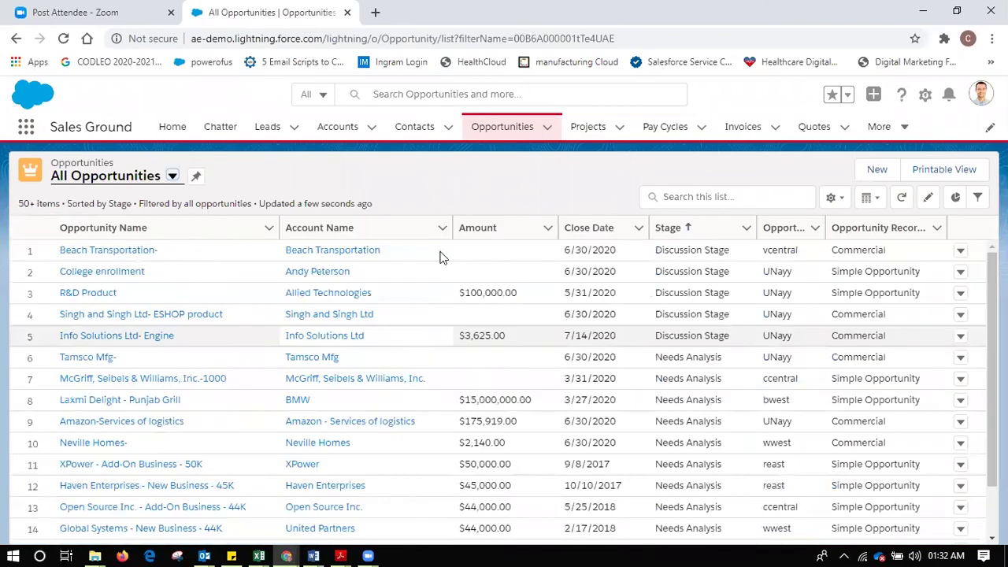
pyautogui.click(880, 202)
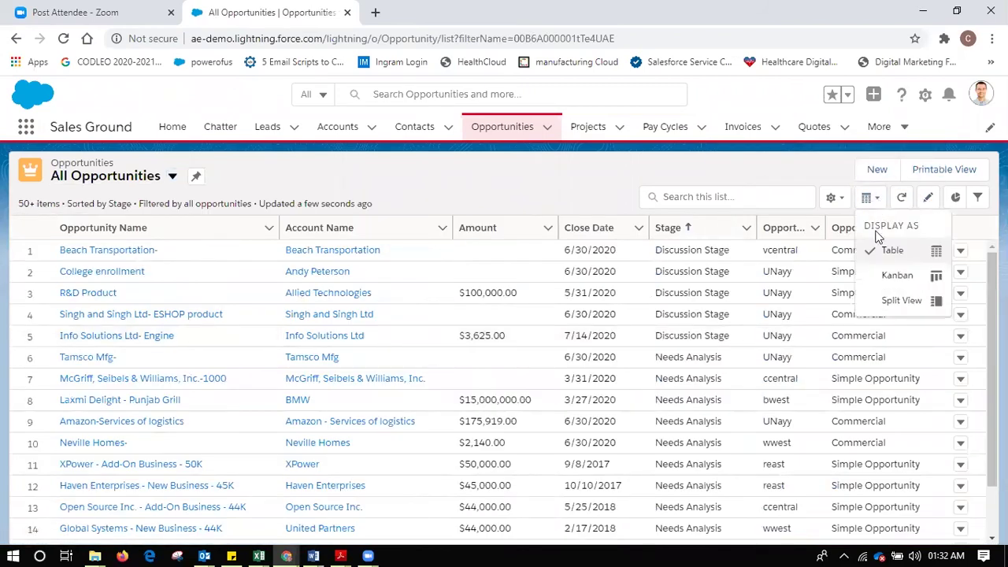
pyautogui.click(885, 285)
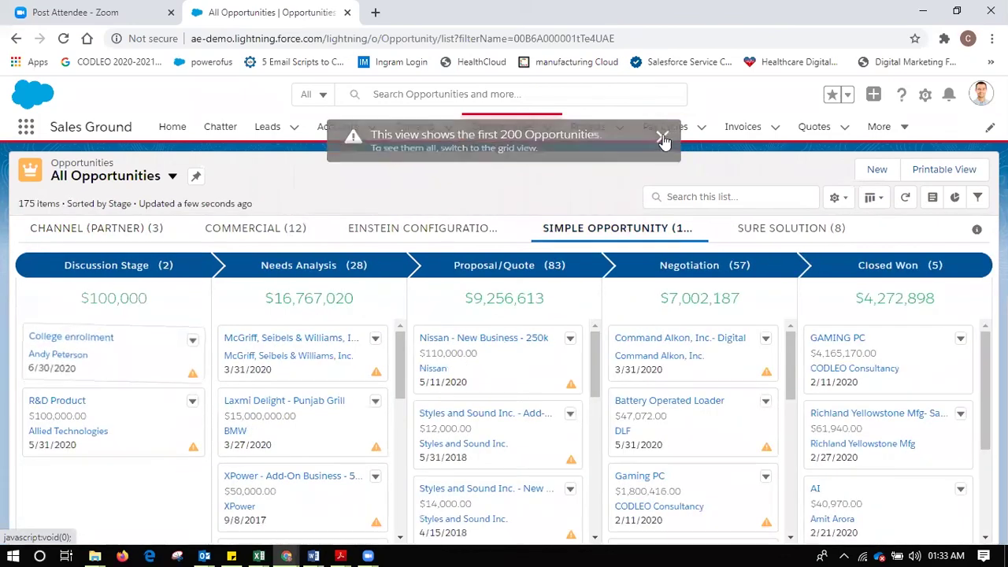
# - Dismiss the 200 opportunities notice and place College enrollment and Laxmi Delight in Discussion Stage
pyautogui.click(663, 137)
pyautogui.click(665, 126)
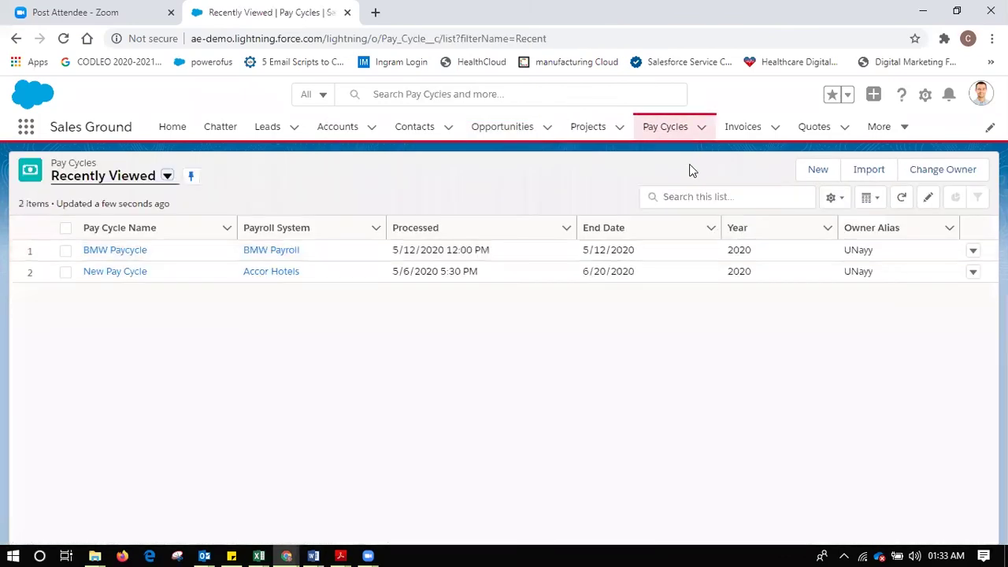
pyautogui.click(16, 38)
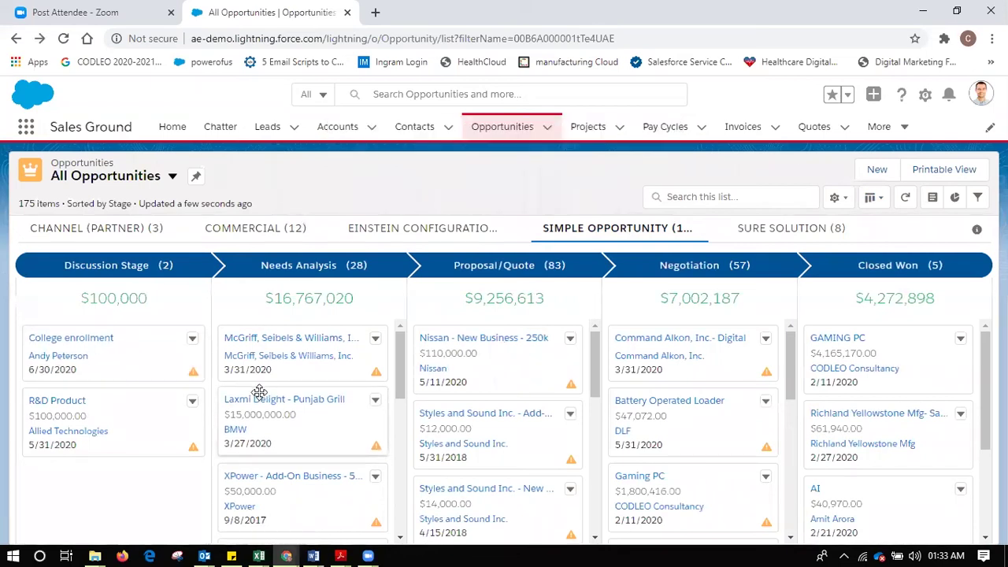
pyautogui.moveTo(97, 351); pyautogui.dragTo(252, 334)
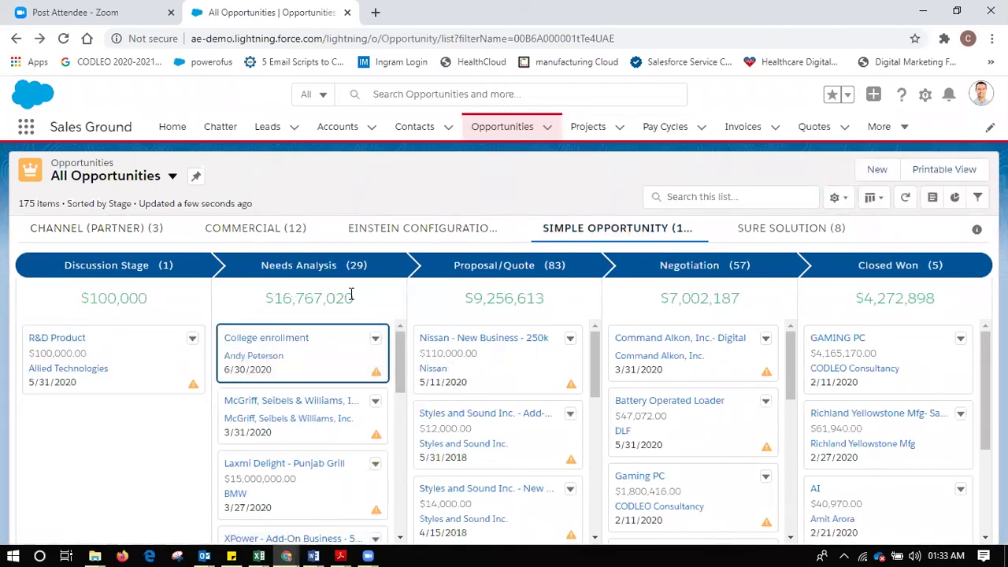
pyautogui.moveTo(322, 331); pyautogui.dragTo(50, 442)
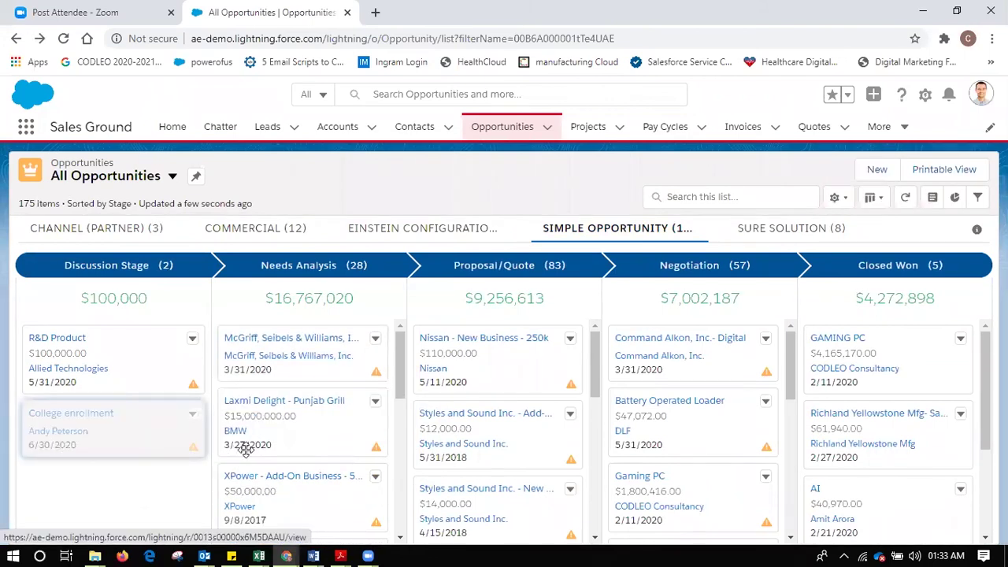
pyautogui.moveTo(264, 428); pyautogui.dragTo(40, 481)
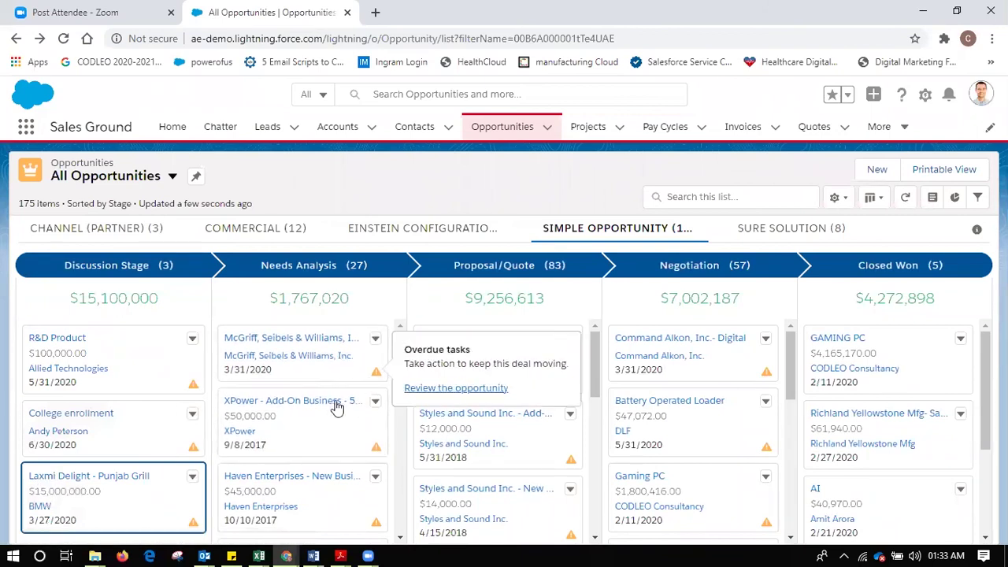
# - Drag XPower to Negotiation, Nissan to Closed Won, and Command Alkon to Proposal/Quote
pyautogui.moveTo(321, 444); pyautogui.dragTo(638, 393)
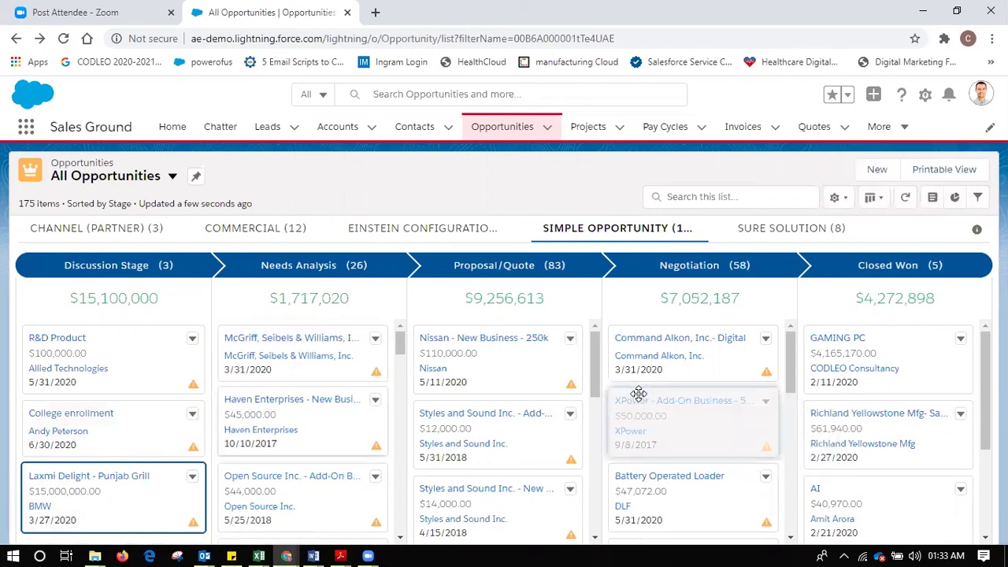
pyautogui.moveTo(441, 349); pyautogui.dragTo(635, 339)
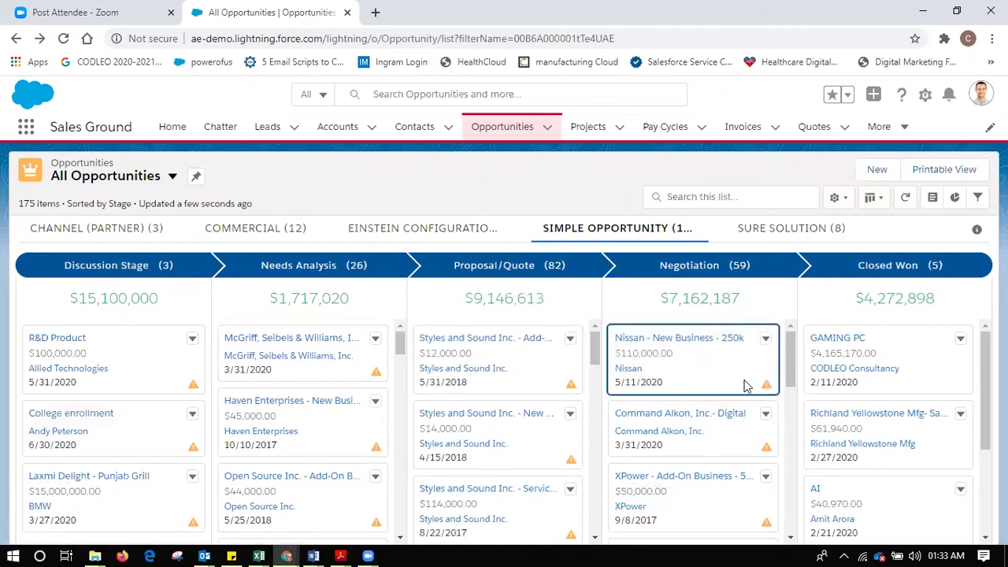
pyautogui.moveTo(735, 389); pyautogui.dragTo(813, 329)
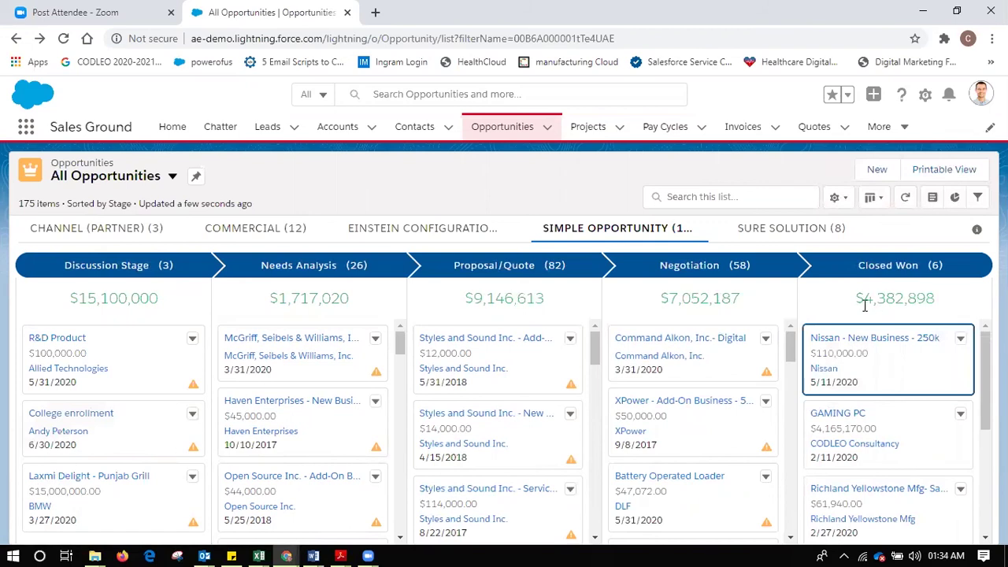
pyautogui.moveTo(693, 337); pyautogui.dragTo(452, 386)
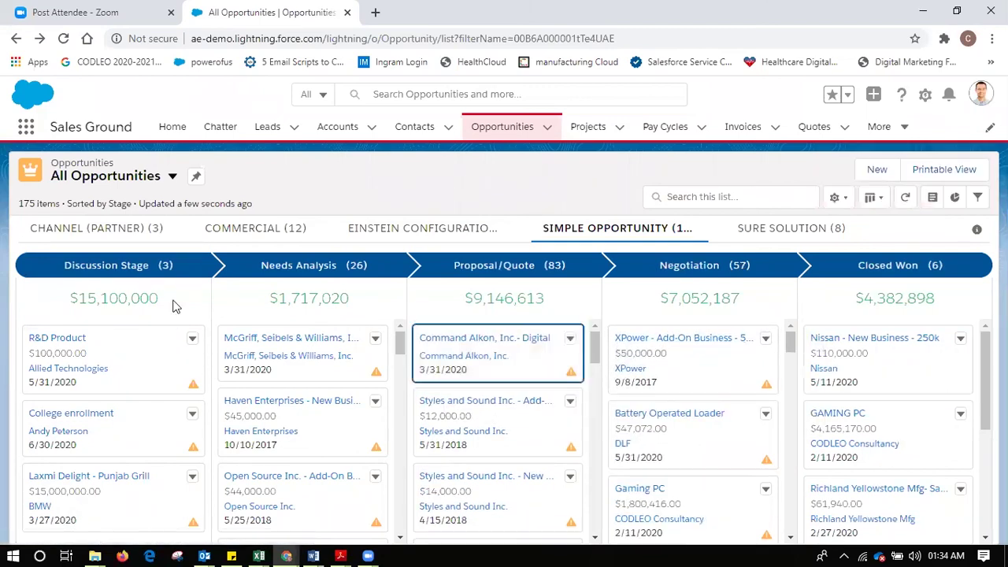
pyautogui.click(767, 240)
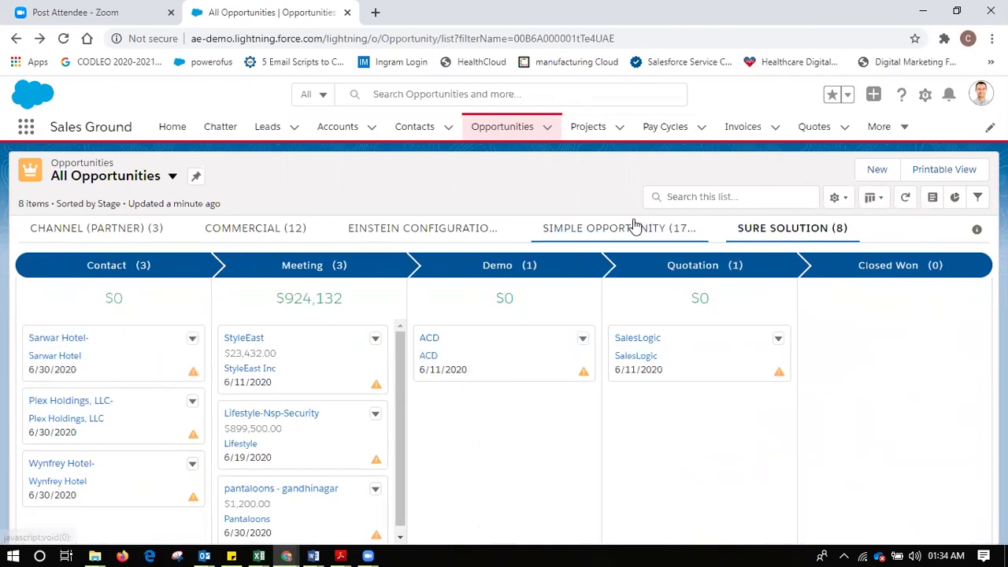
pyautogui.click(236, 240)
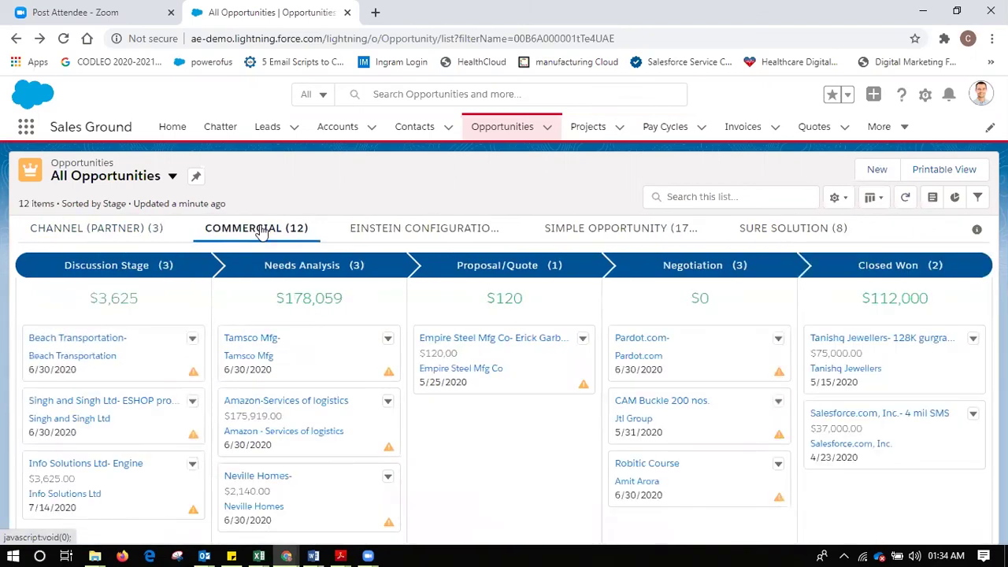
pyautogui.click(610, 234)
pyautogui.click(796, 232)
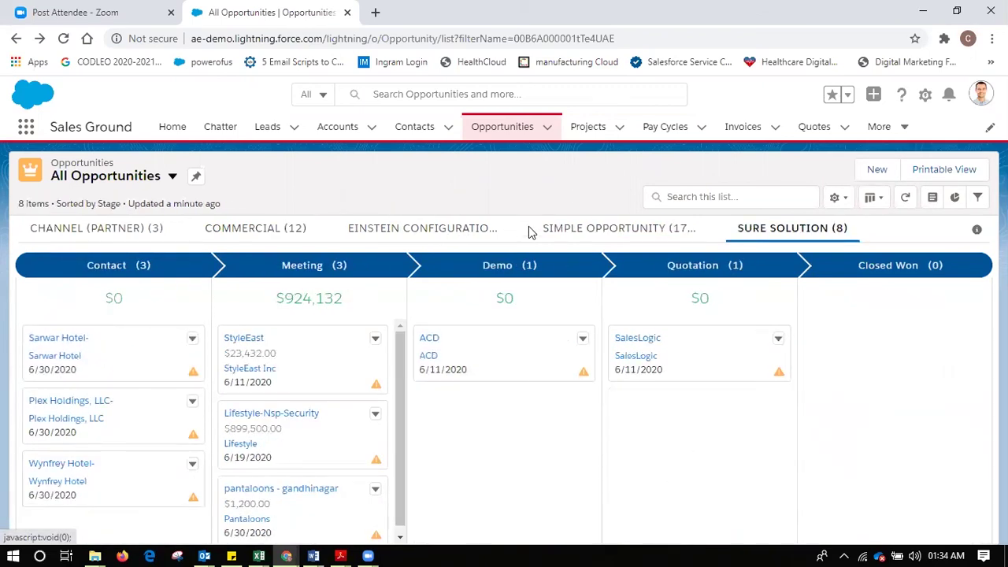
pyautogui.click(604, 241)
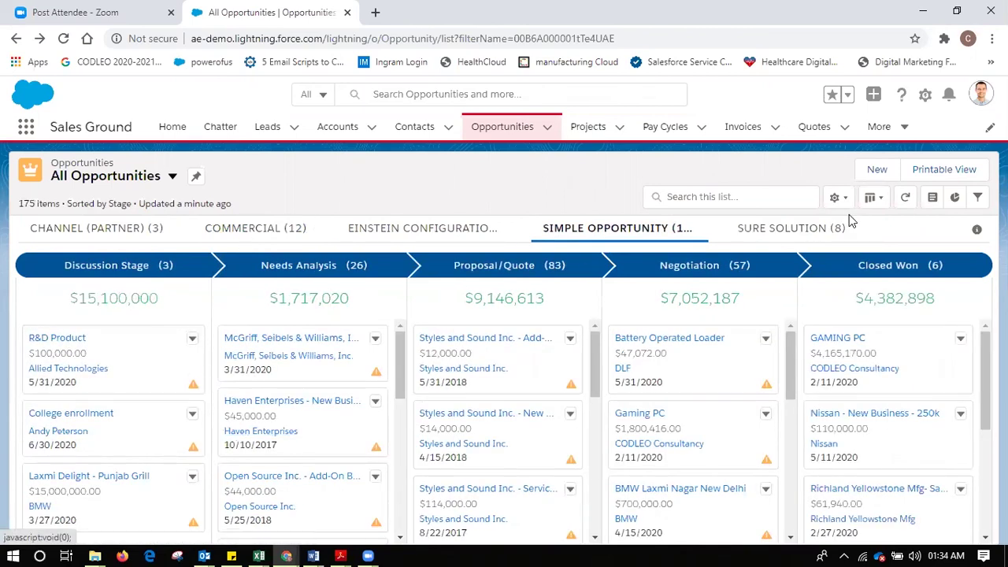
# - Show the opportunities chart, trying vertical bars then settling on horizontal bars
pyautogui.click(956, 199)
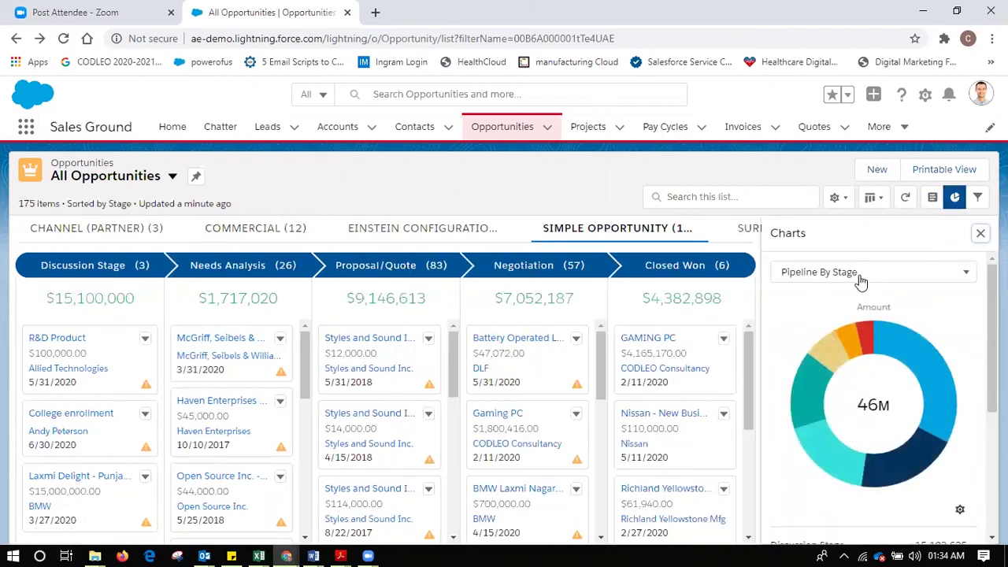
pyautogui.click(959, 512)
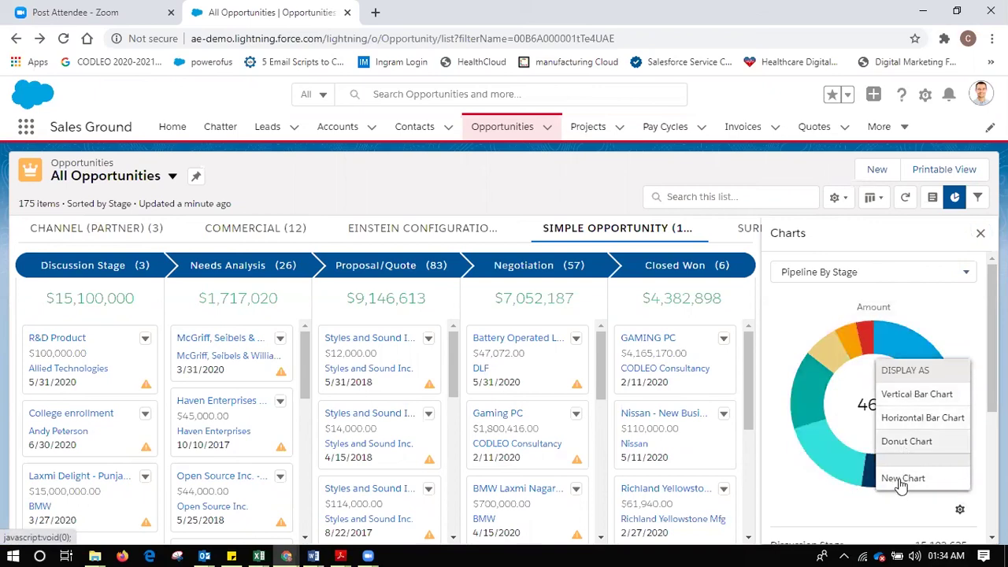
pyautogui.click(914, 395)
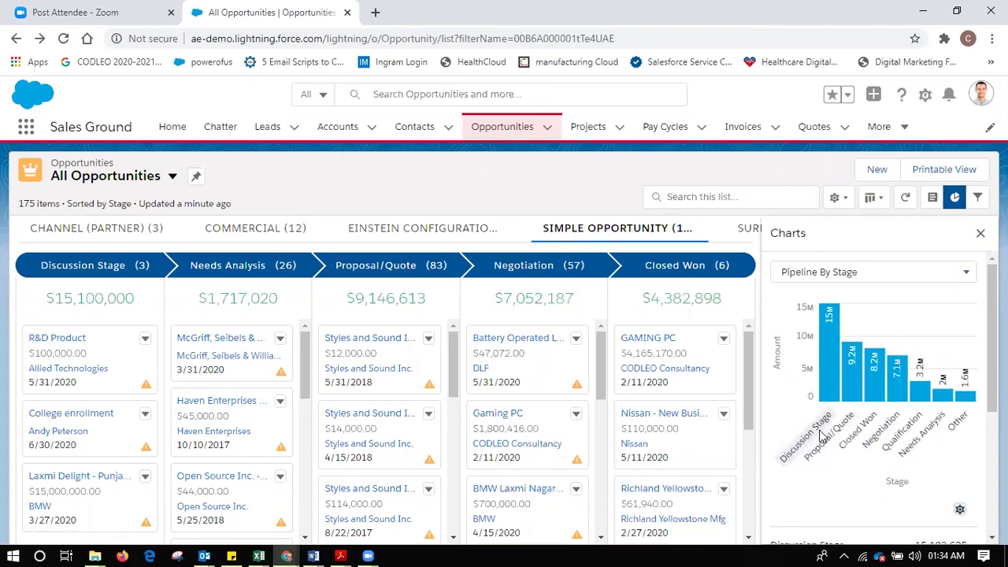
pyautogui.moveTo(860, 357)
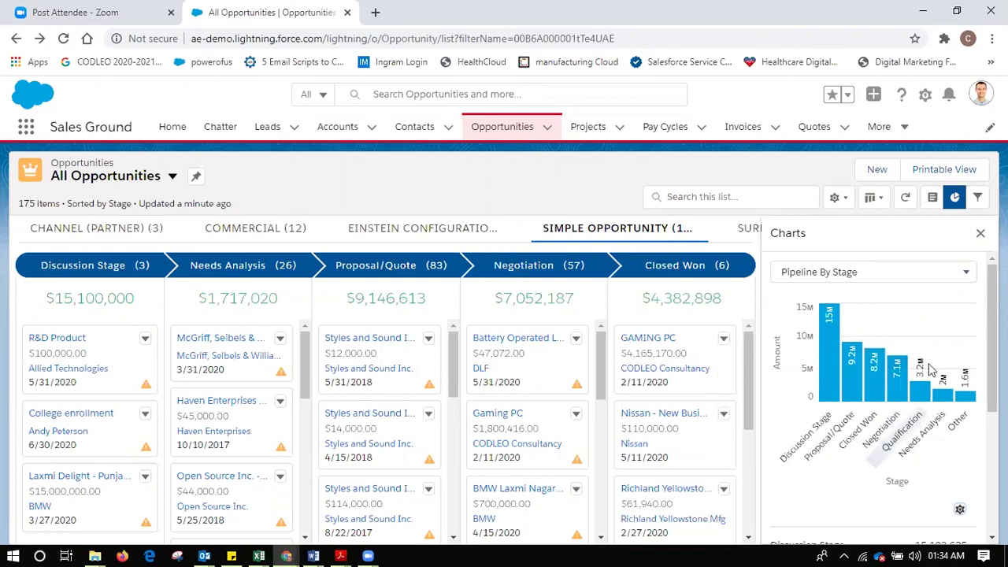
pyautogui.click(958, 512)
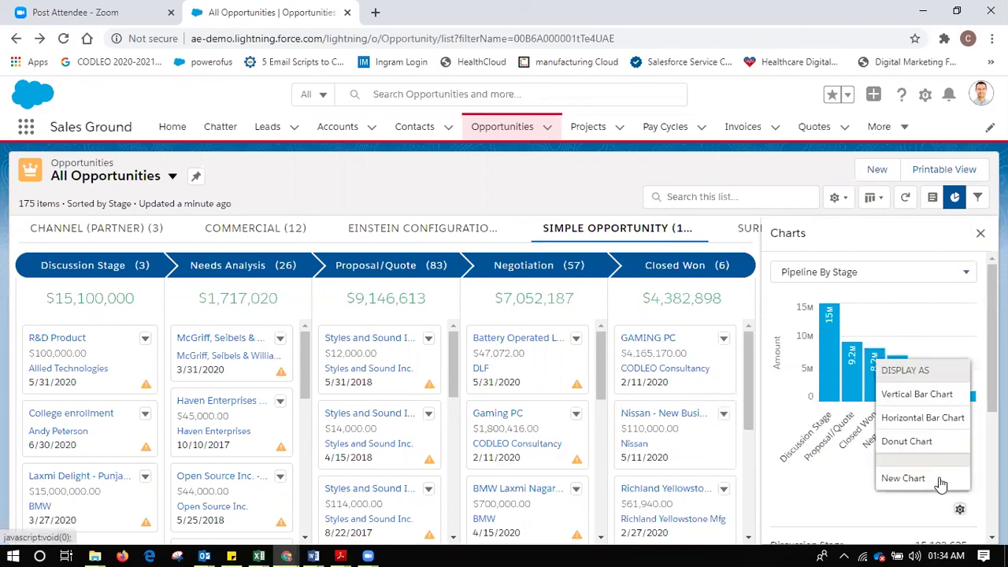
pyautogui.click(918, 420)
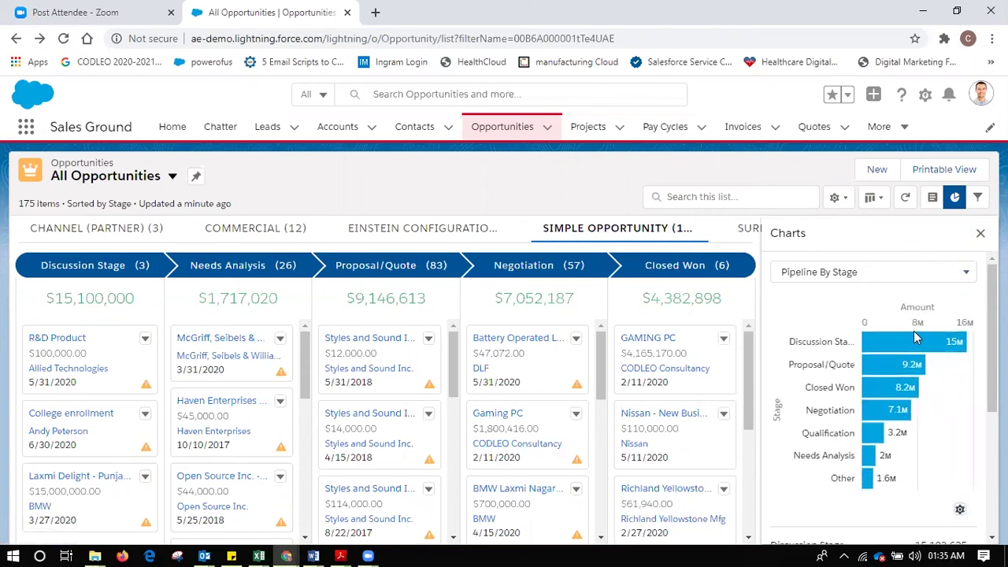
# - Switch the chart to Pipeline By Fiscal Period, then return to the board without charts
pyautogui.click(885, 272)
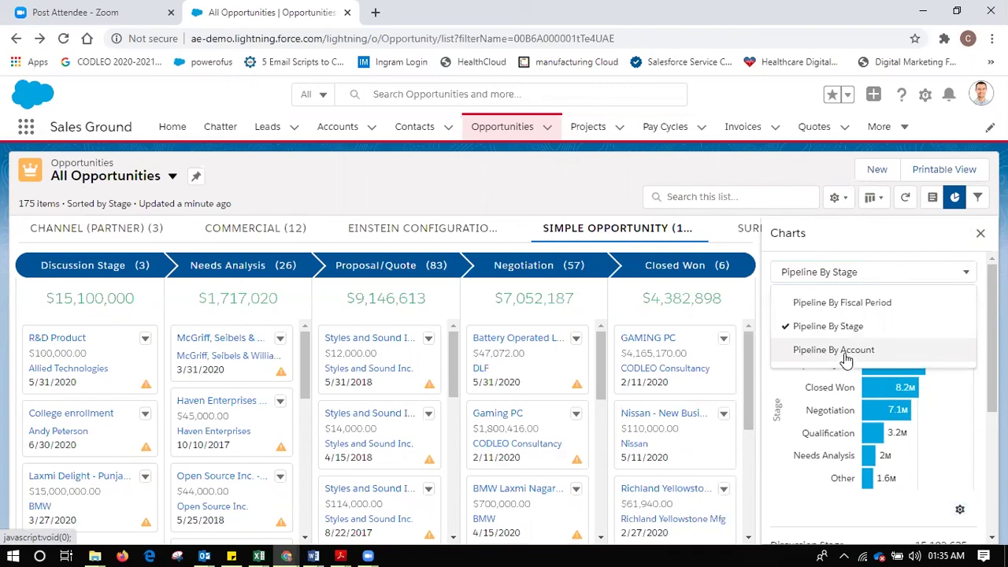
pyautogui.click(849, 304)
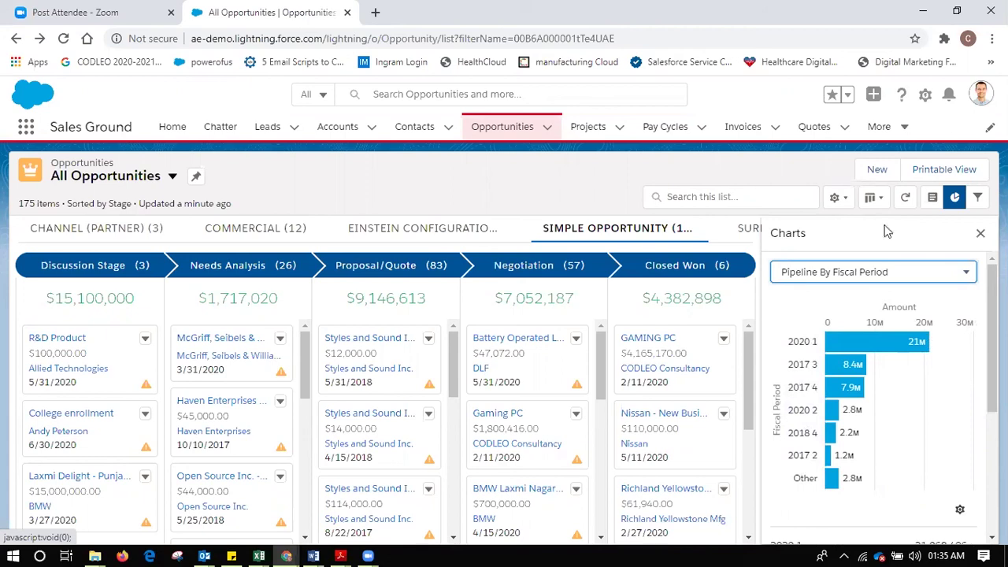
pyautogui.click(935, 200)
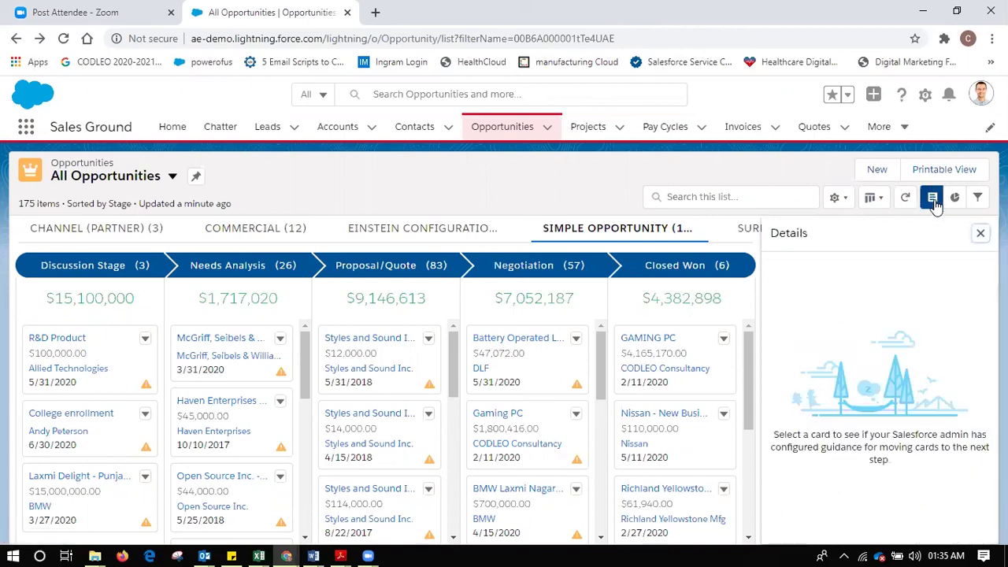
# - Display All Opportunities in Split View, opening Laxmi Delight, Beach Transportation, then R&D Product
pyautogui.click(871, 197)
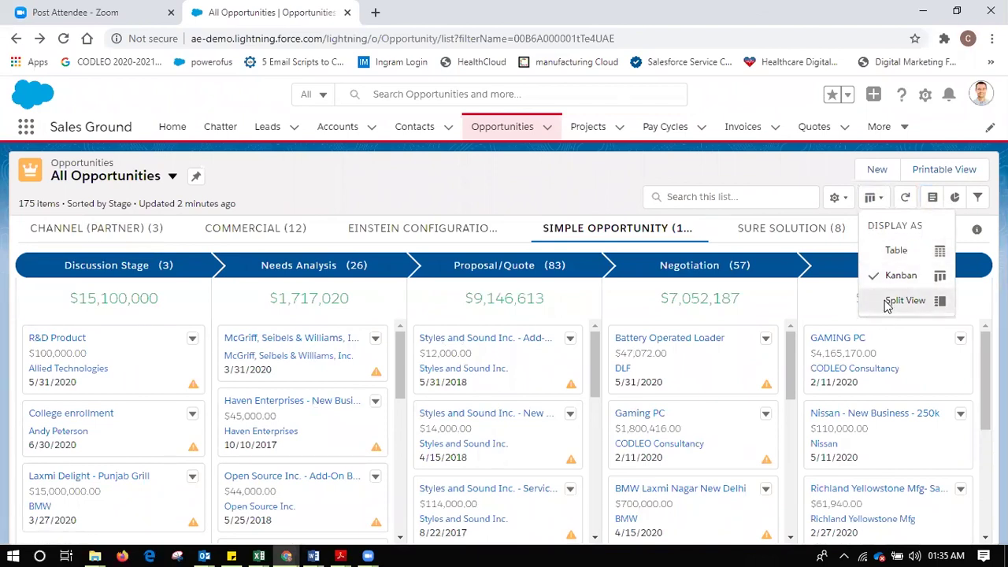
pyautogui.click(888, 304)
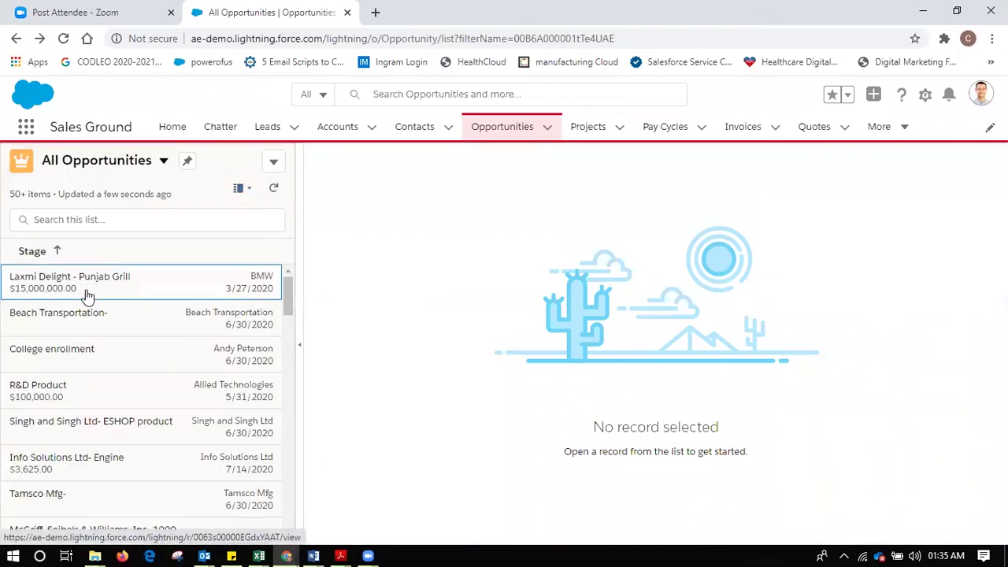
pyautogui.click(86, 293)
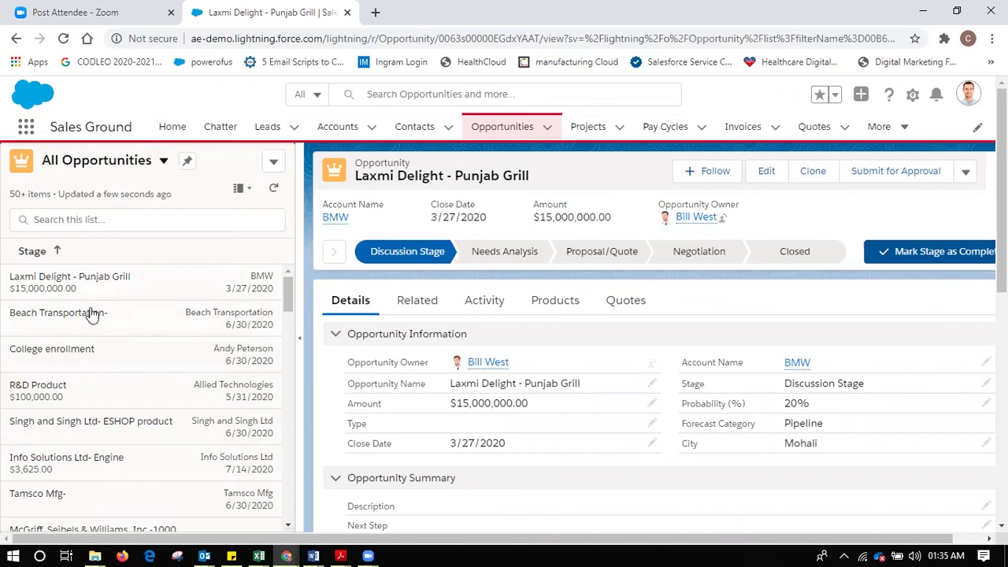
pyautogui.click(91, 292)
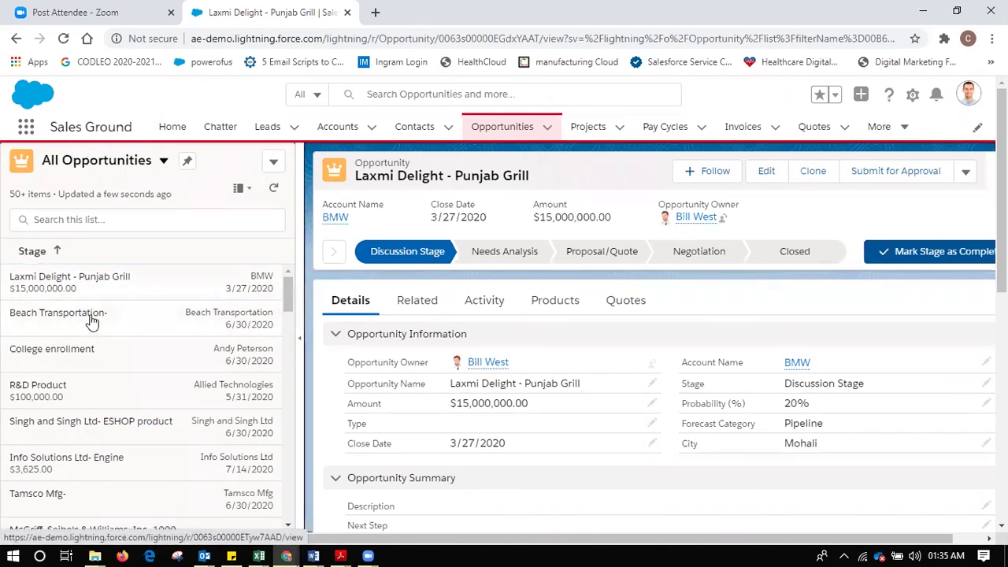
pyautogui.click(91, 318)
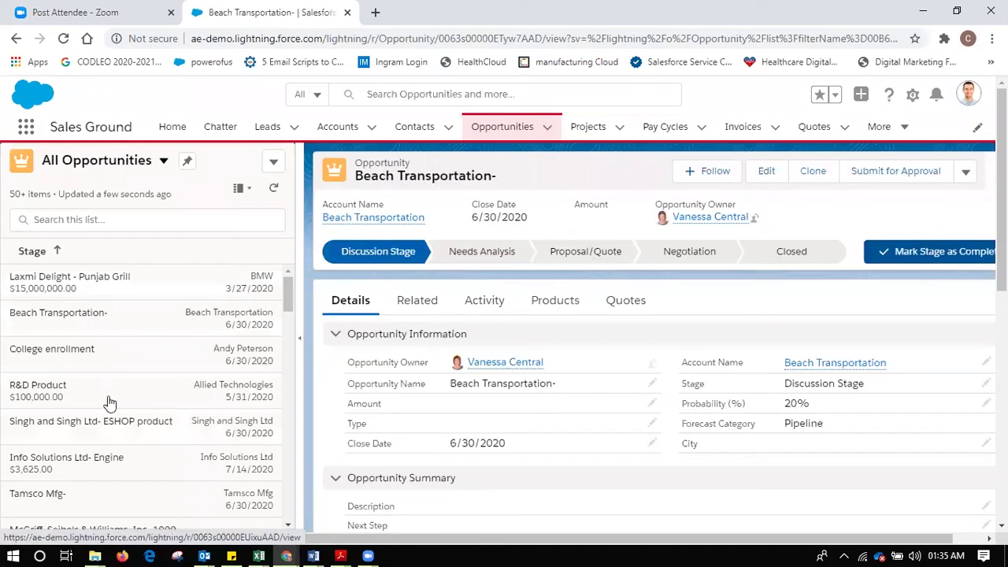
pyautogui.click(109, 401)
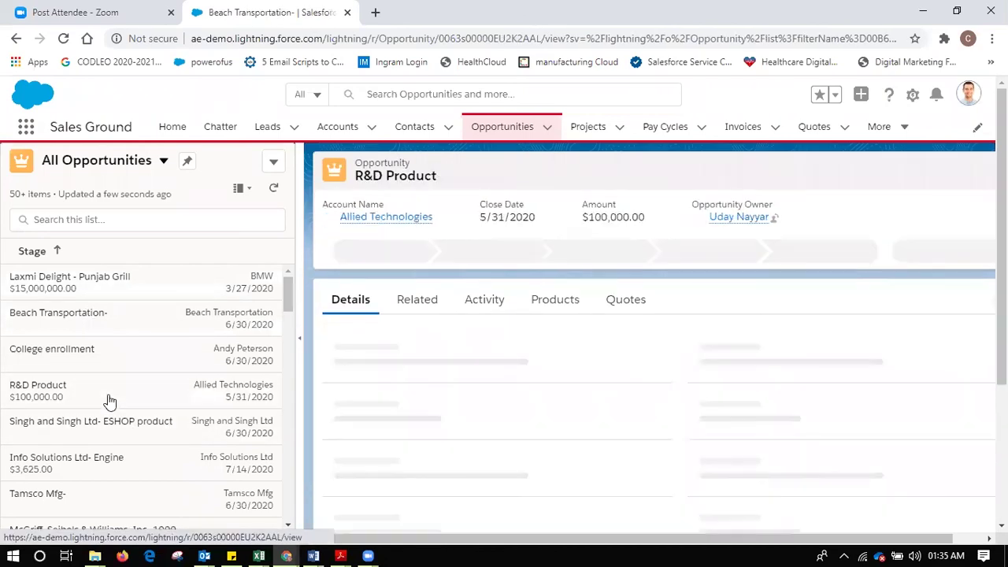